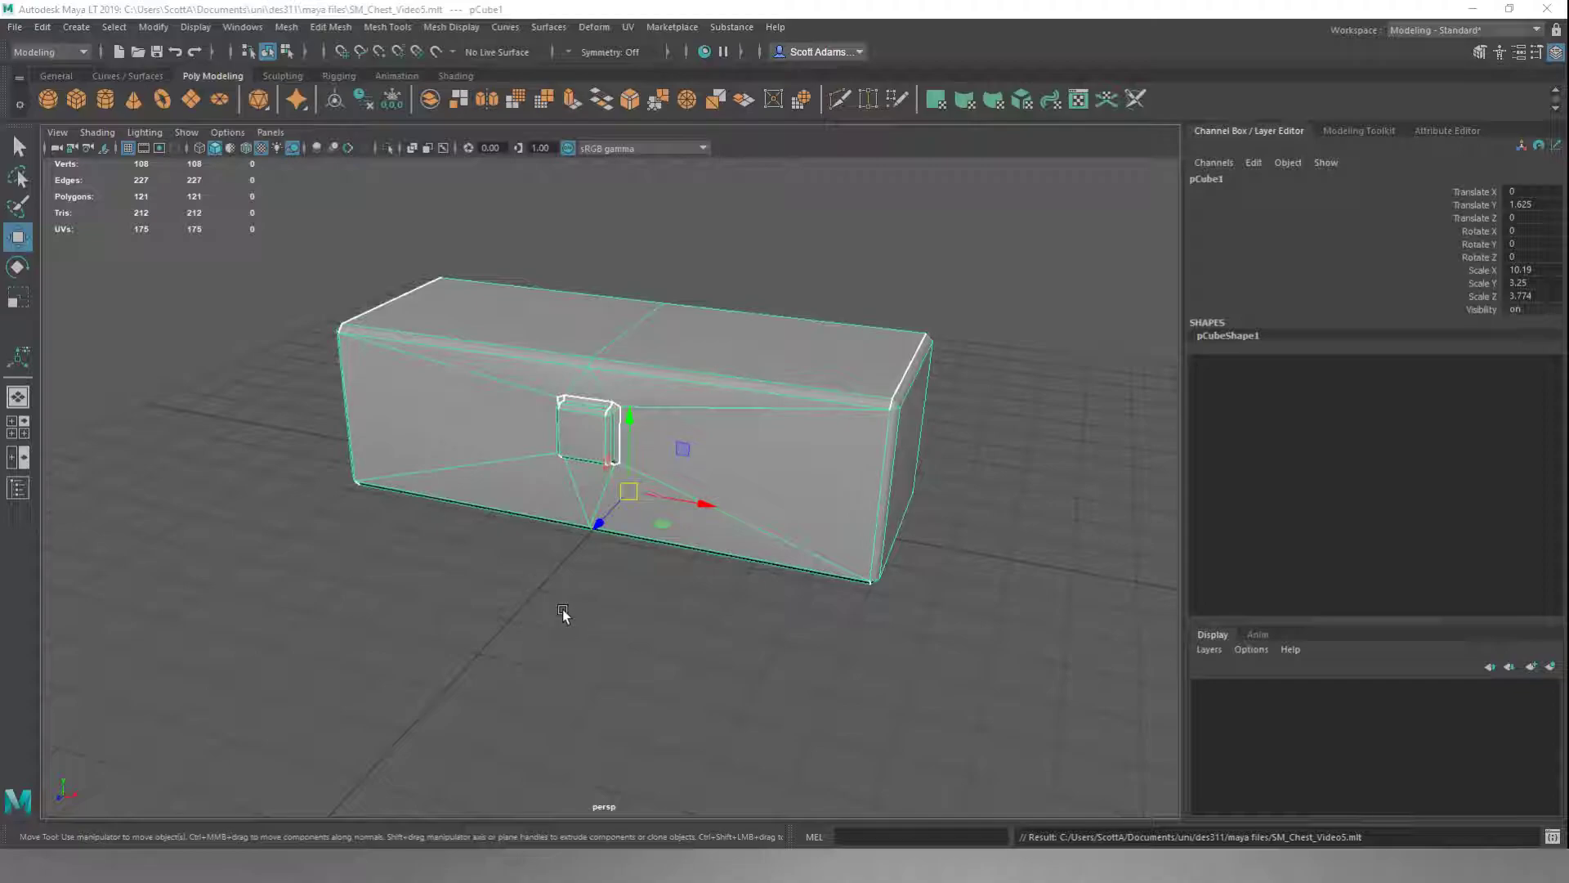
Rotate the chest 90 degrees around its Y axis with the Rotate tool
mouse_move(543, 603)
left_mouse_down("alt")
mouse_move(612, 596)
mouse_move(683, 615)
mouse_move(635, 625)
mouse_move(553, 581)
mouse_move(536, 625)
left_mouse_up("alt")
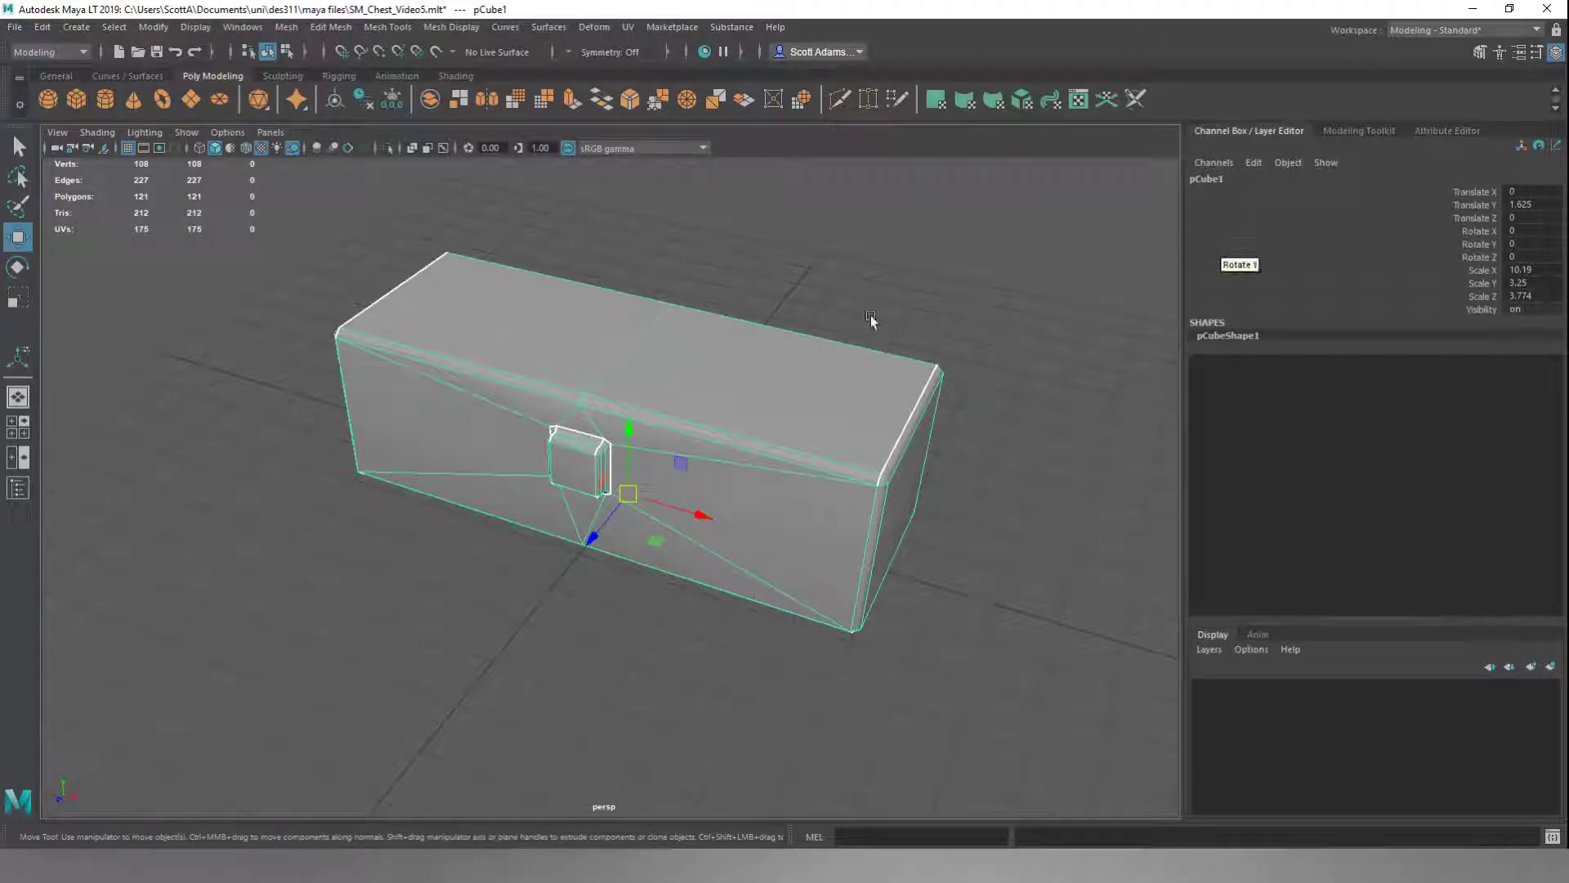
left_click_drag(788, 415, 747, 414, "alt")
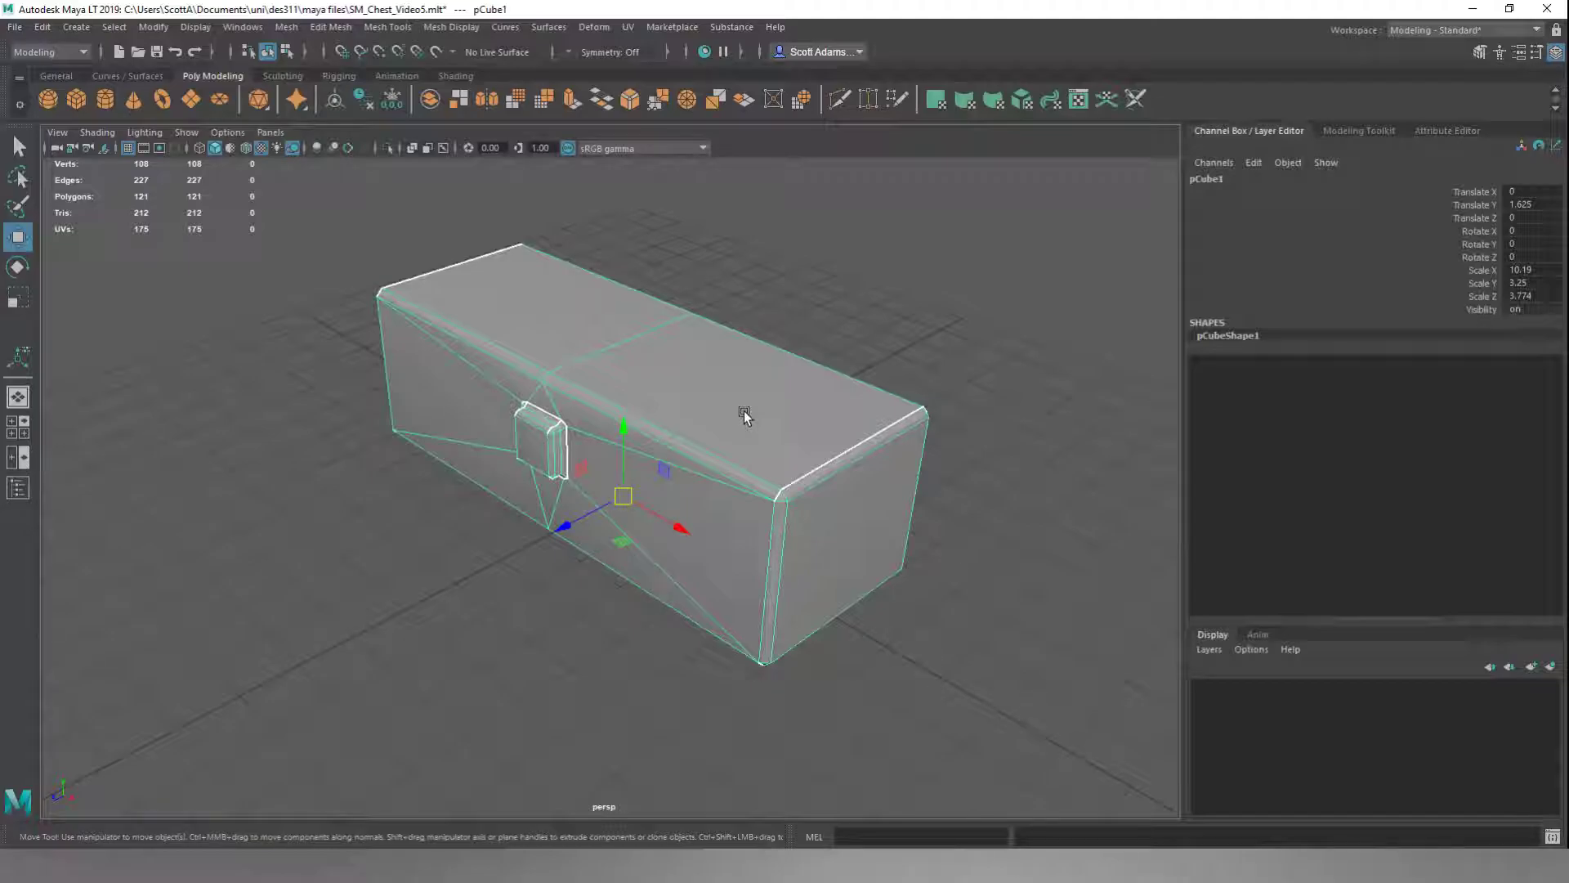
mouse_move(743, 414)
left_mouse_down("alt")
mouse_move(718, 322)
mouse_move(749, 387)
mouse_move(956, 367)
mouse_move(739, 404)
left_mouse_up("alt")
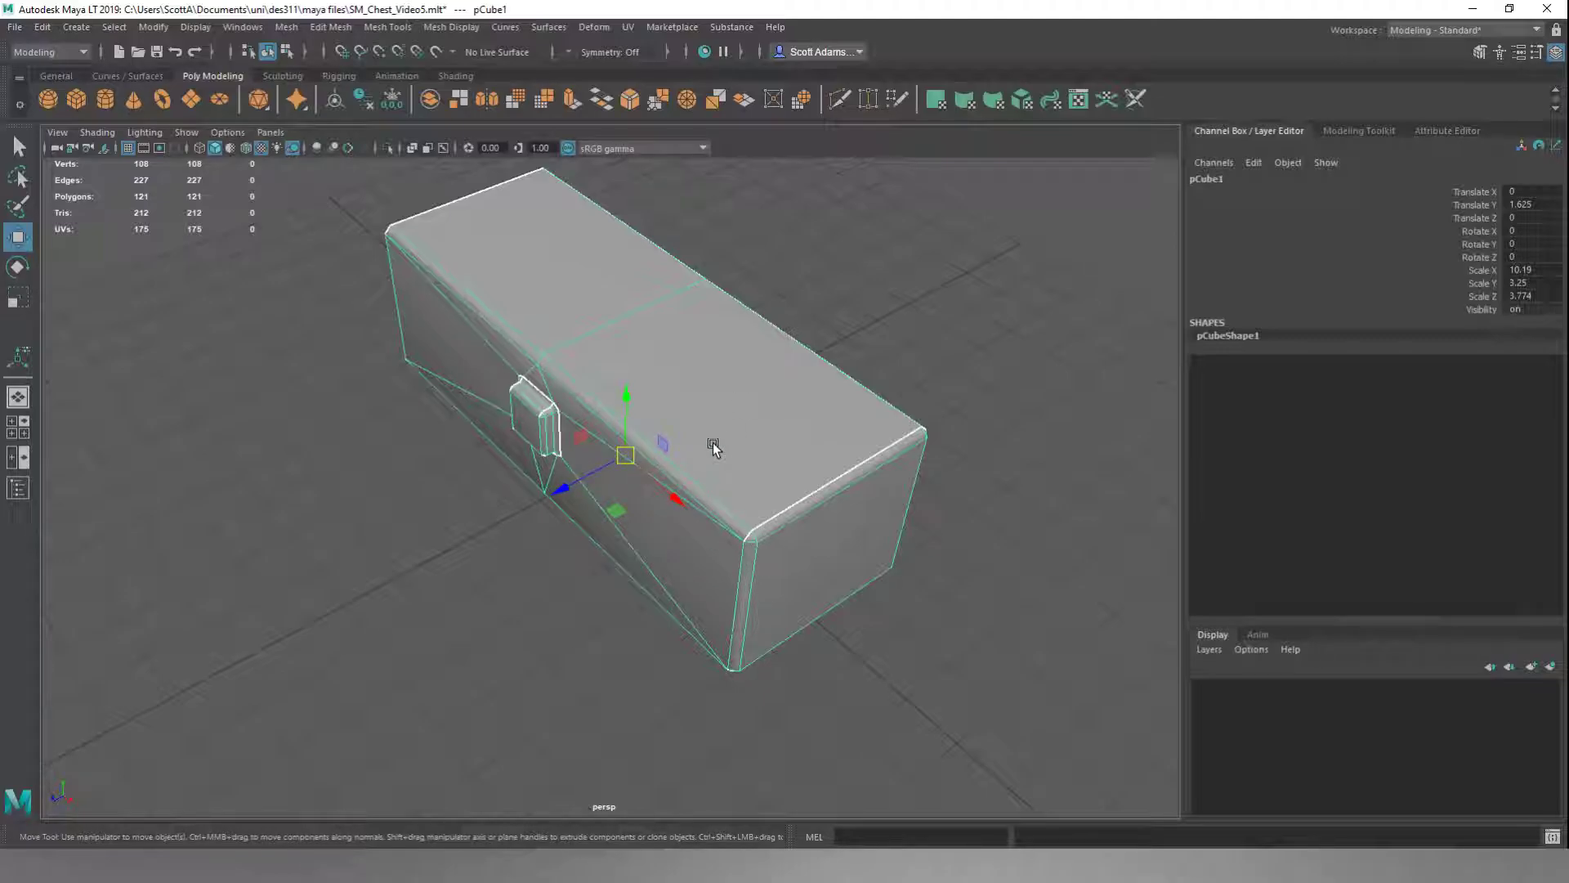
key("e")
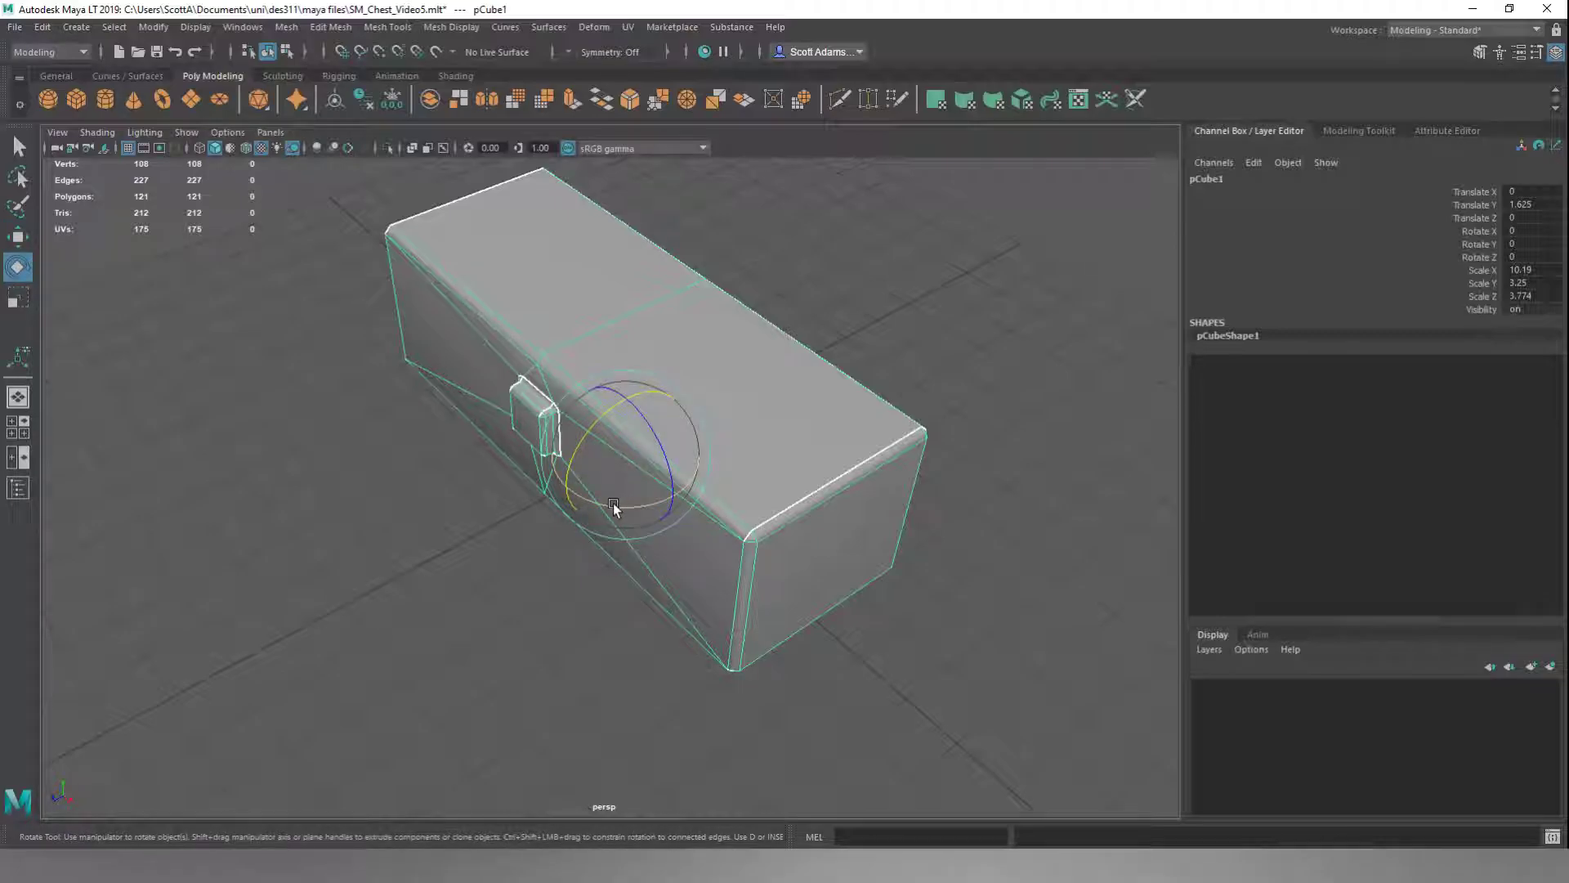
left_click_drag(614, 508, 713, 454)
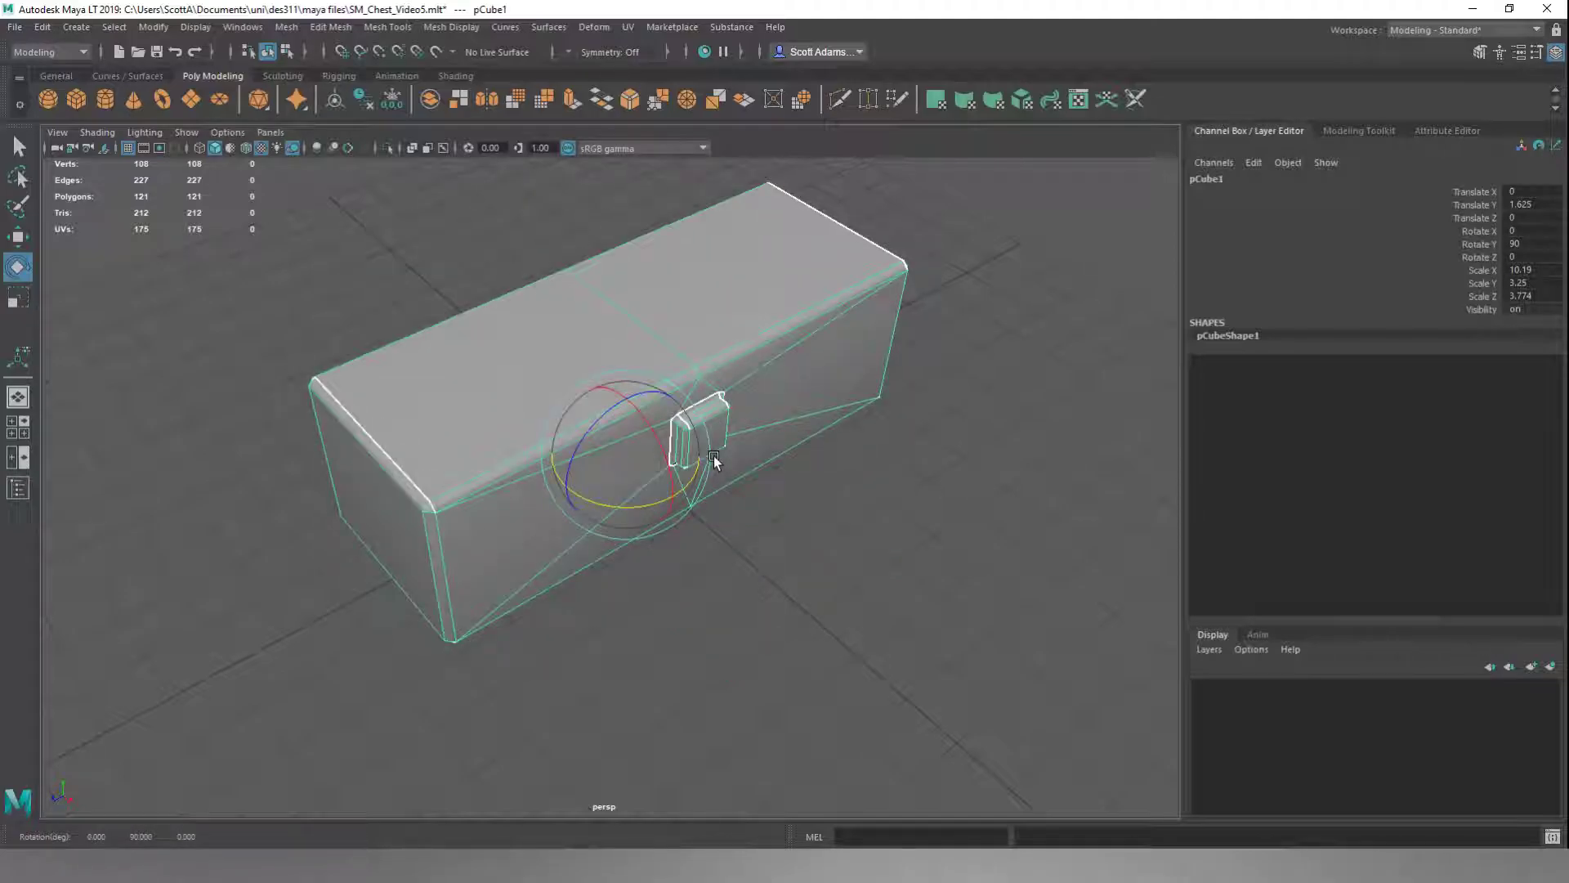
Reselect the chest, return to the Move tool and inspect it from several angles
left_click(759, 584)
left_click_drag(747, 595, 892, 556, "alt")
left_click(776, 469)
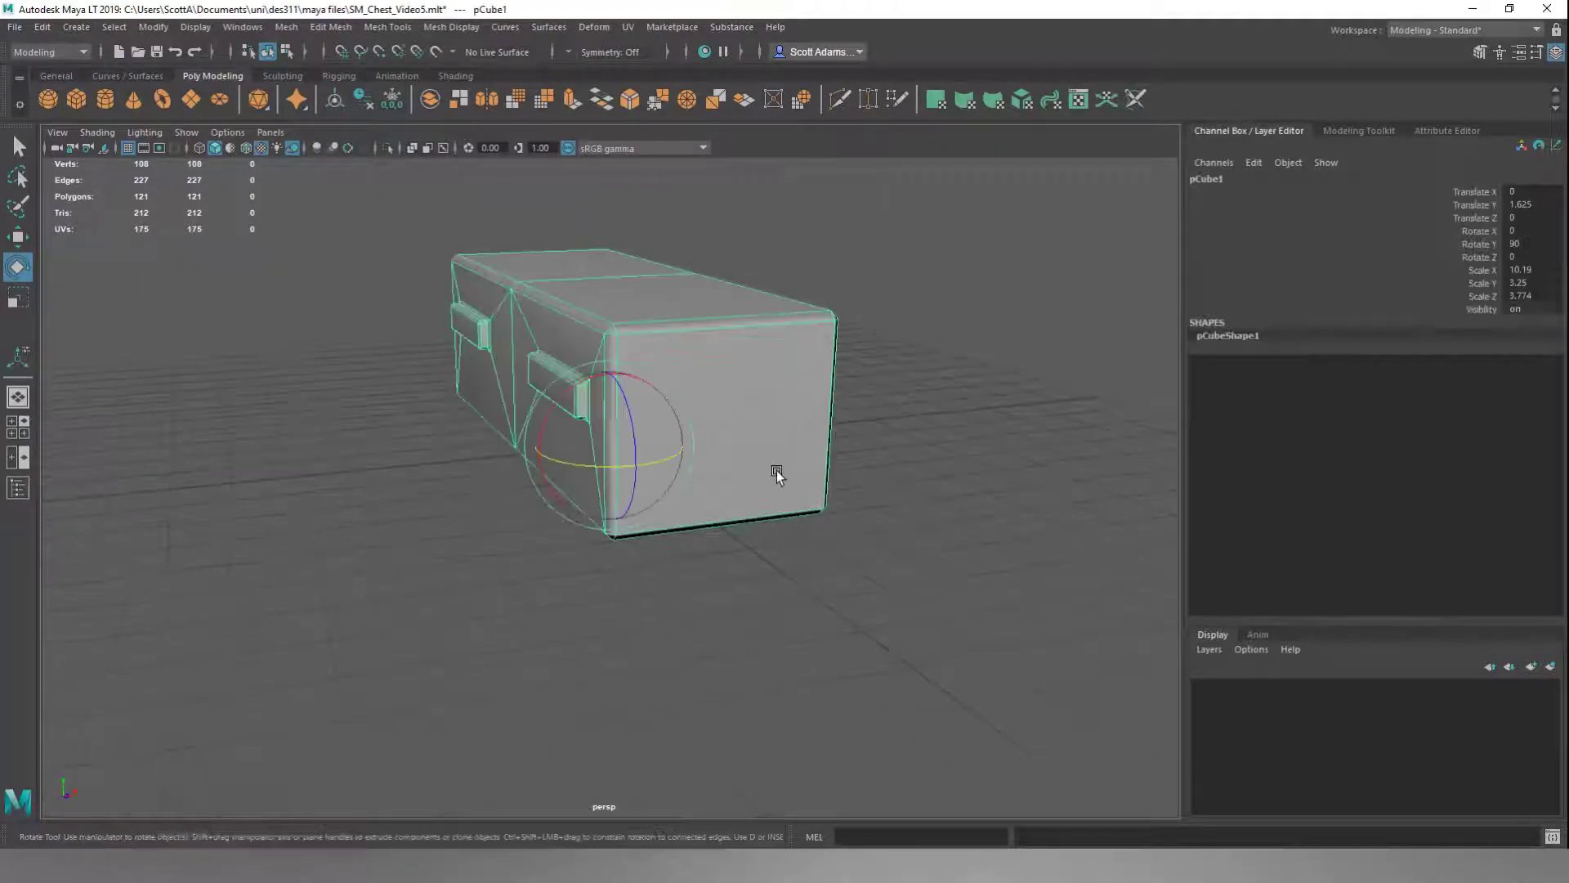
key("w")
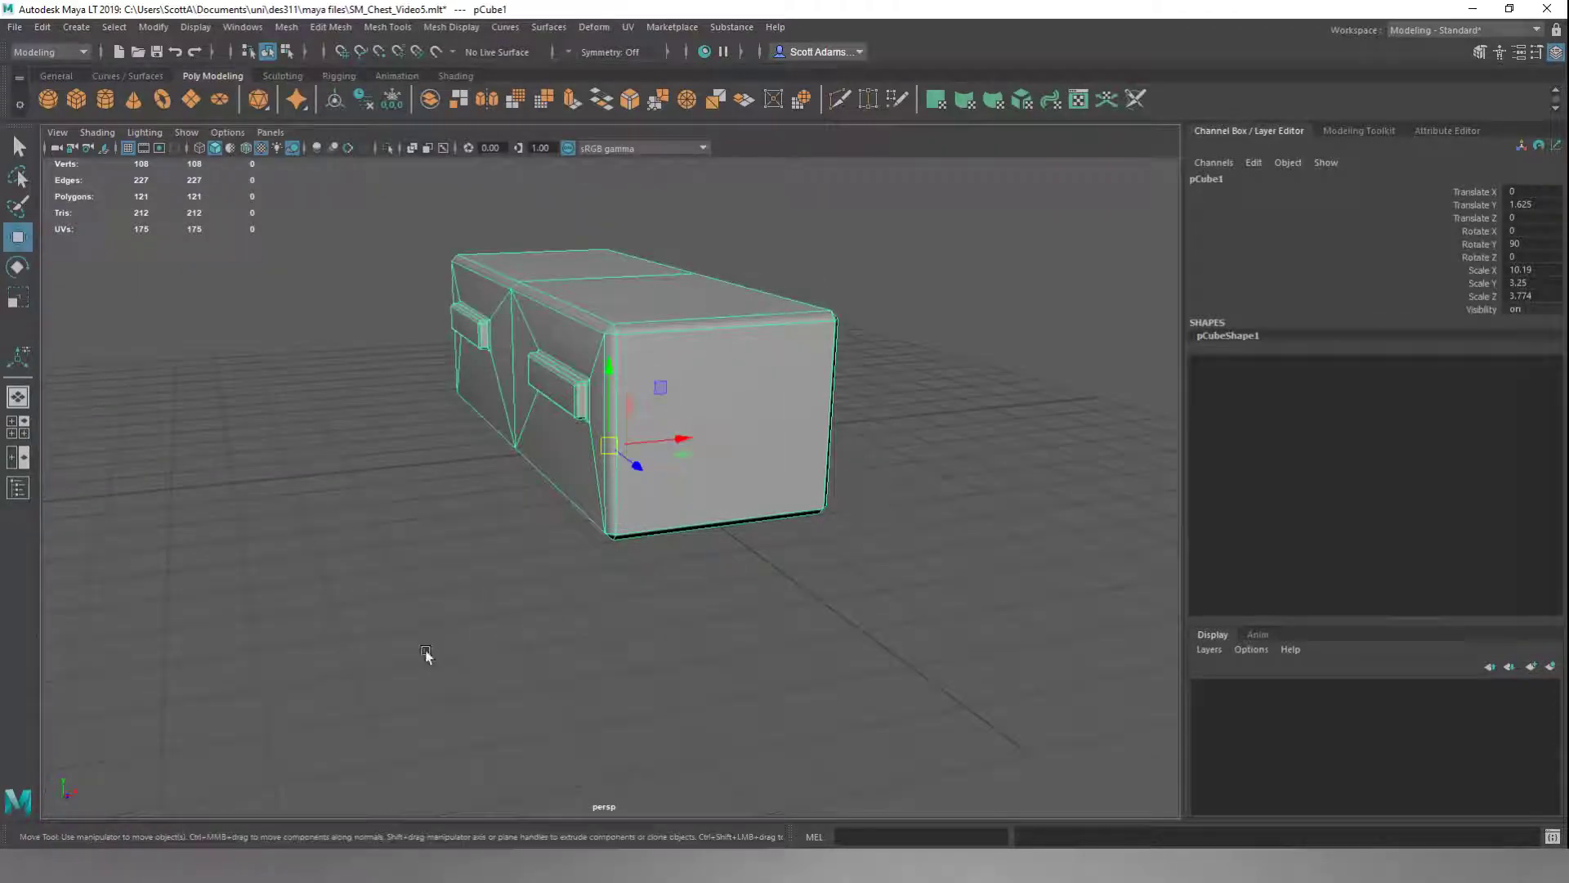
left_click_drag(425, 650, 351, 717, "alt")
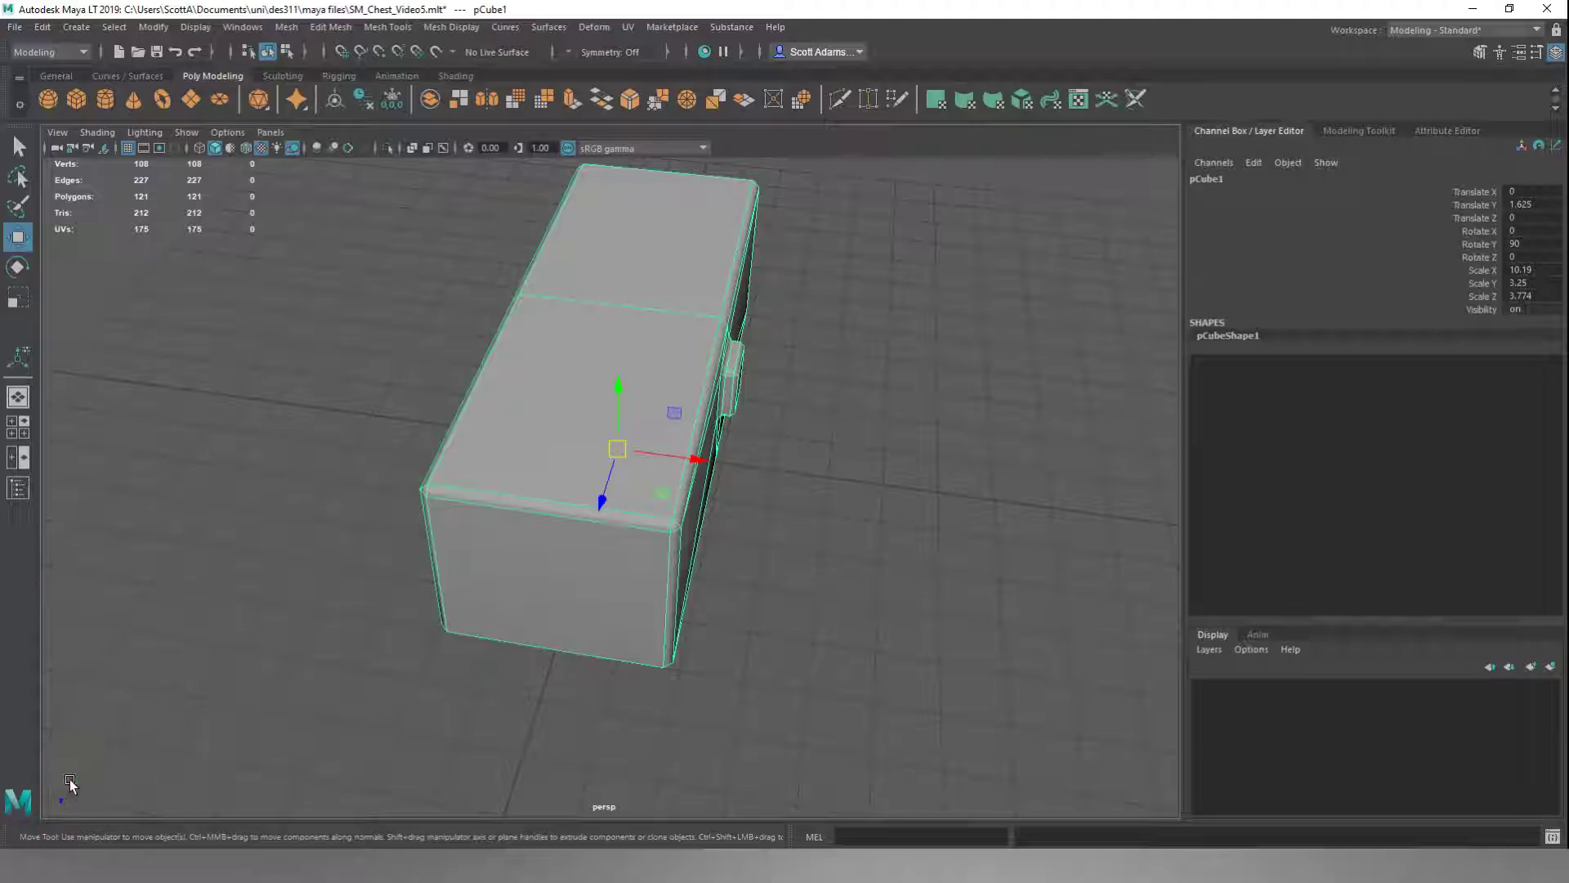
left_click_drag(288, 660, 213, 692, "alt")
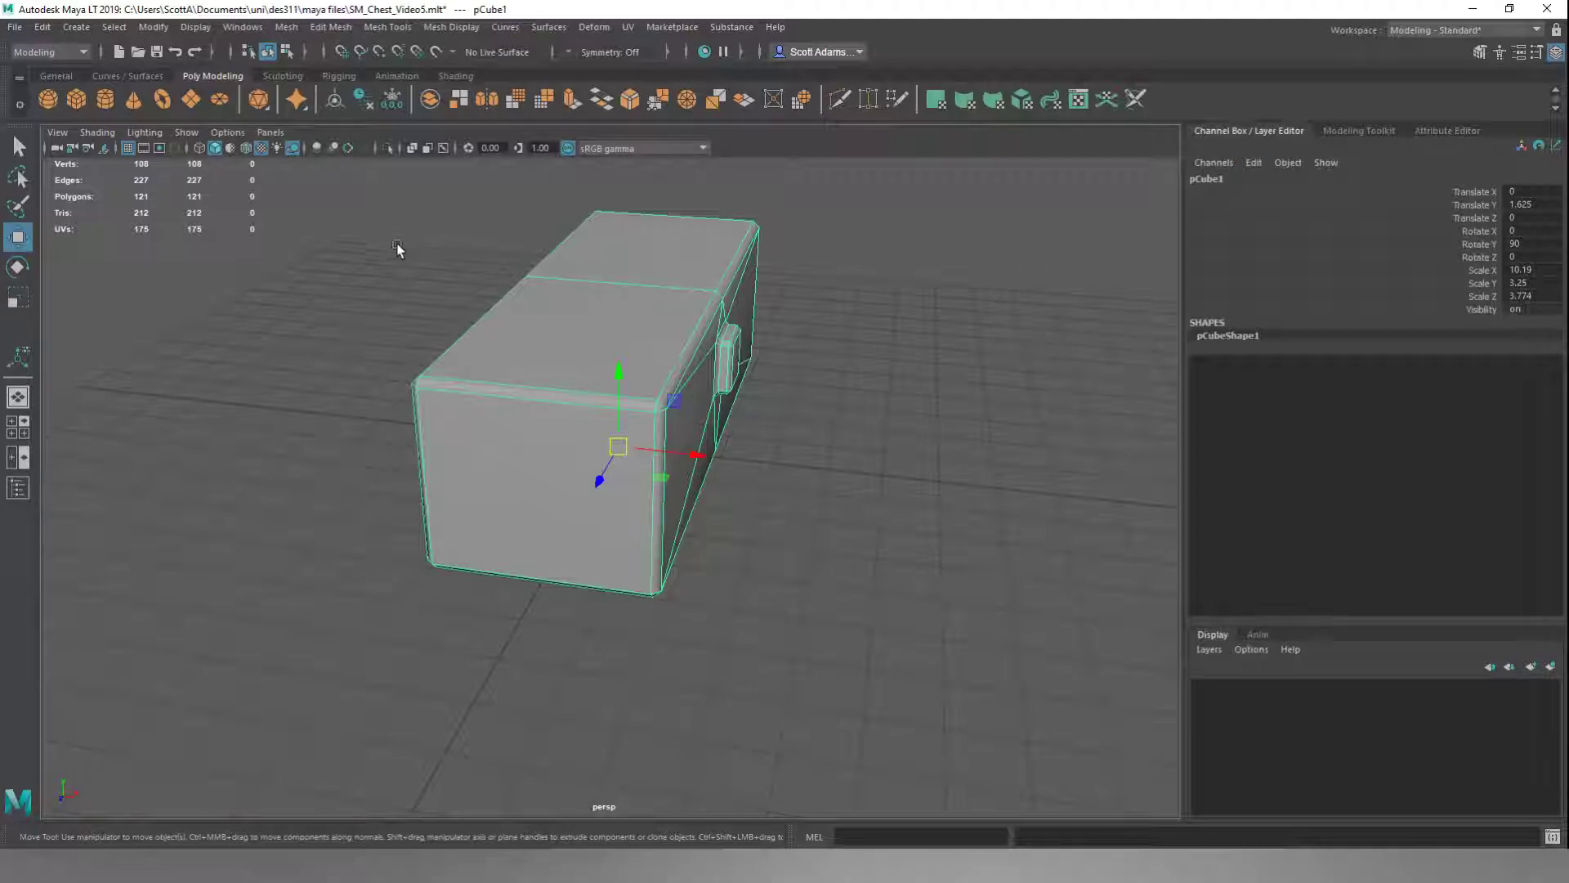
mouse_move(398, 247)
left_mouse_down("alt")
mouse_move(333, 242)
mouse_move(375, 259)
left_mouse_up("alt")
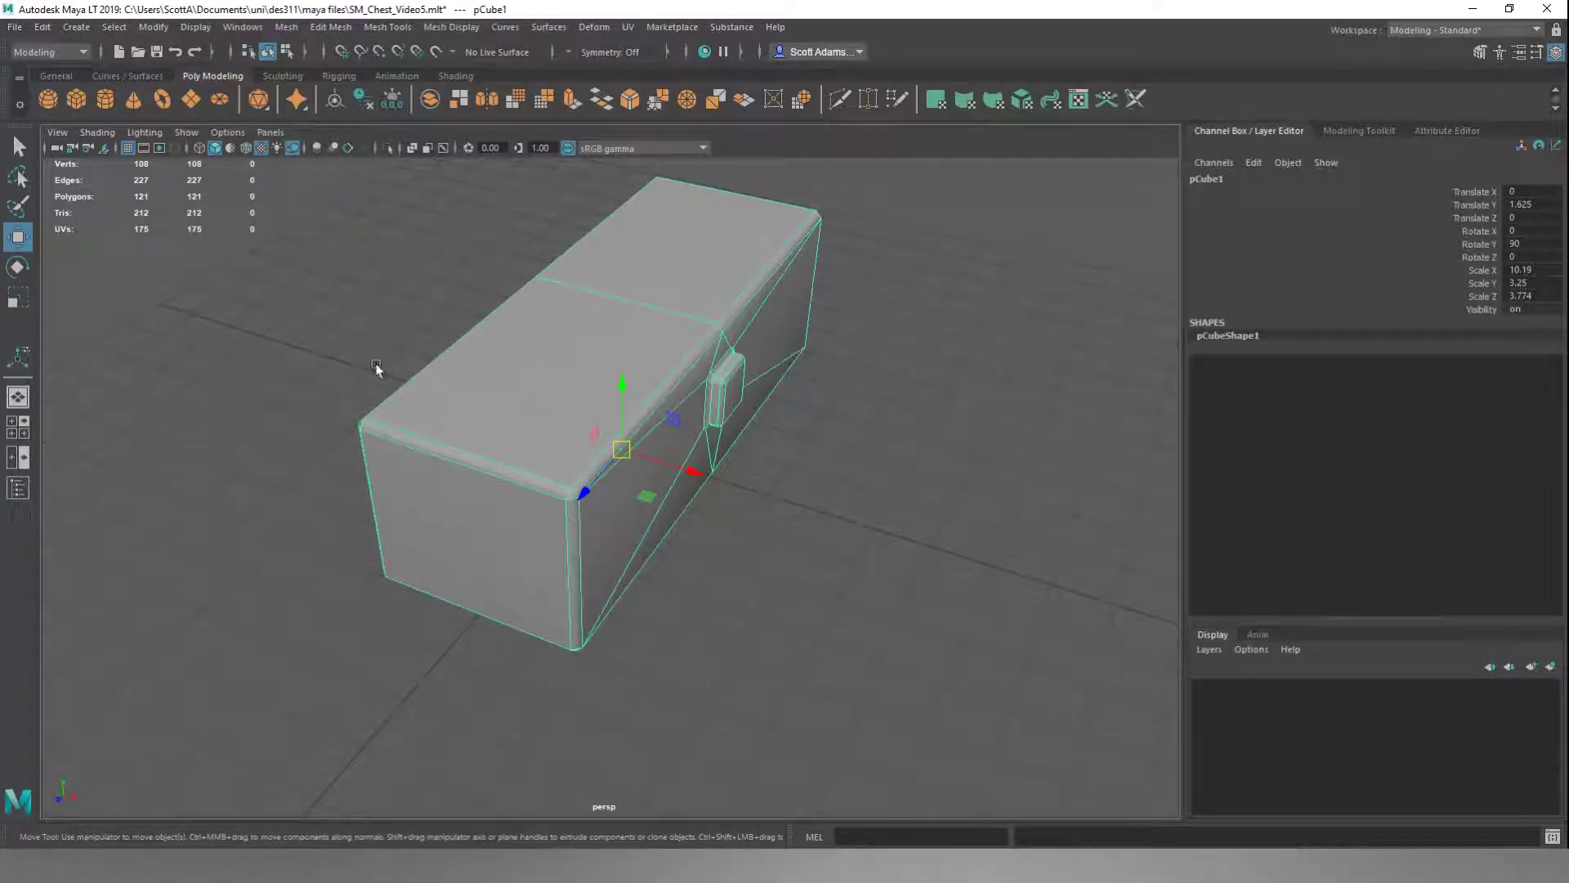
left_click_drag(370, 346, 347, 273, "alt")
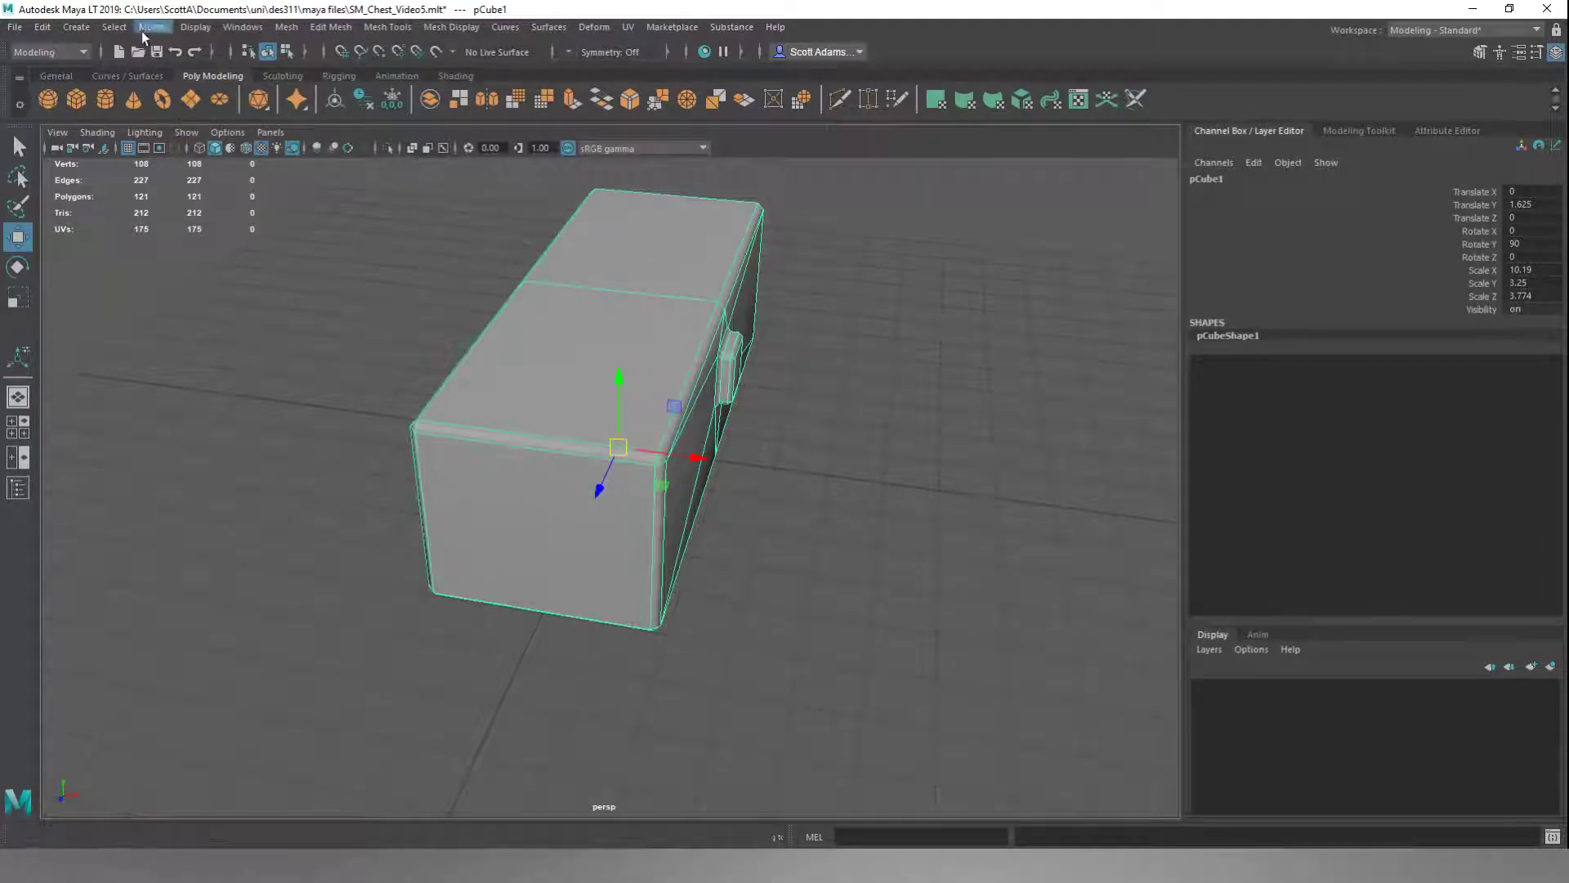
Freeze the chest's transformations and check the transform values in the Attribute Editor
left_click(151, 27)
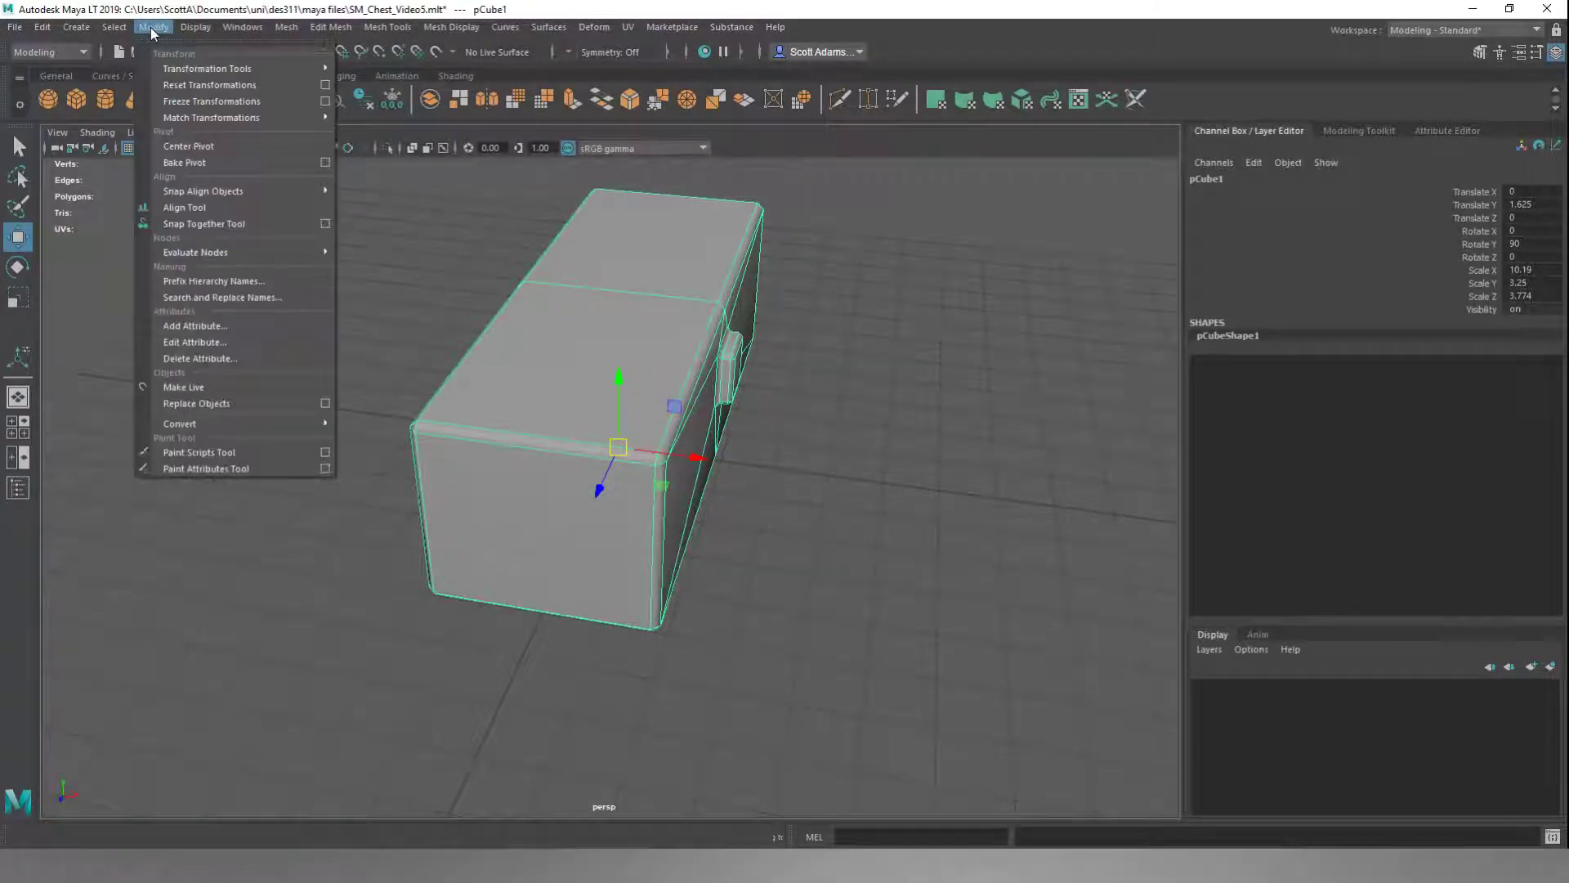
left_click(203, 100)
left_click(1422, 131)
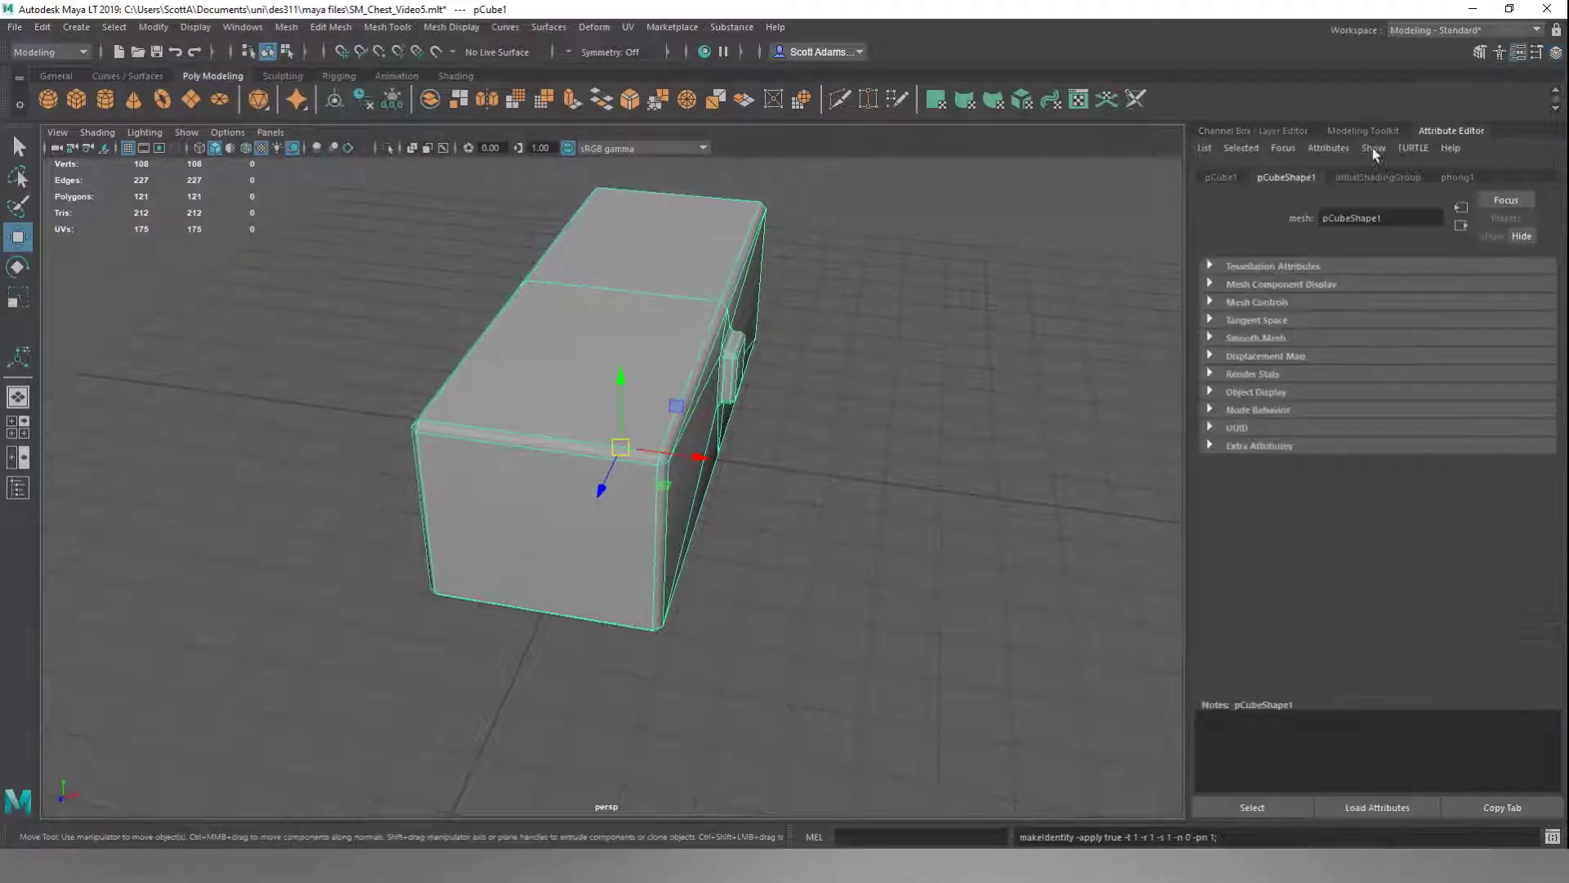
left_click(1281, 266)
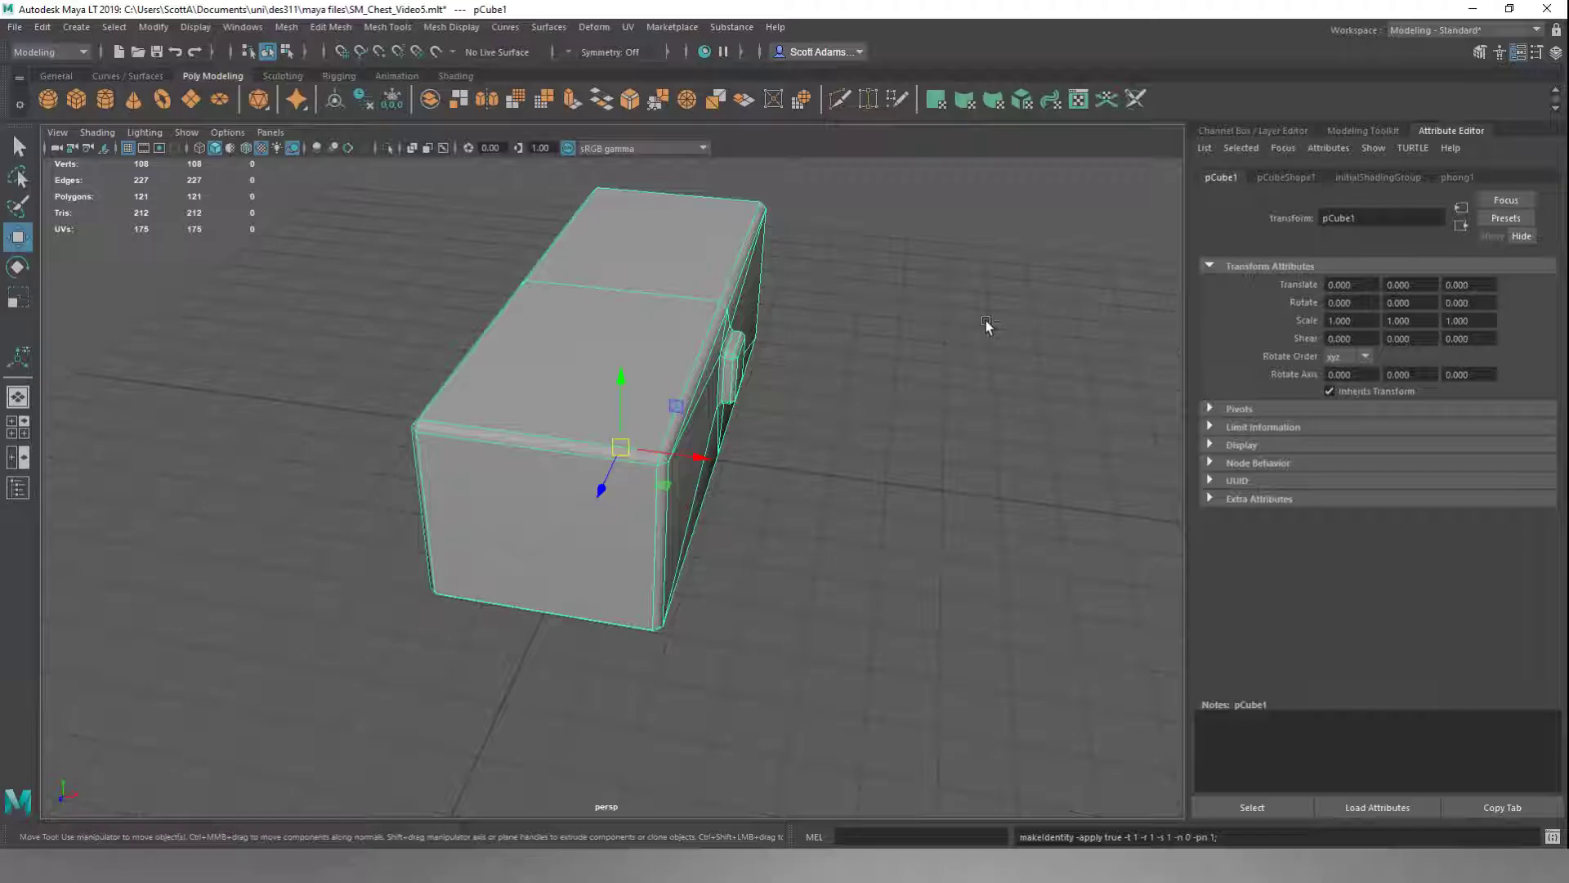
Undo the freeze to compare values, then freeze the chest's transformations again
key("ctrl+z")
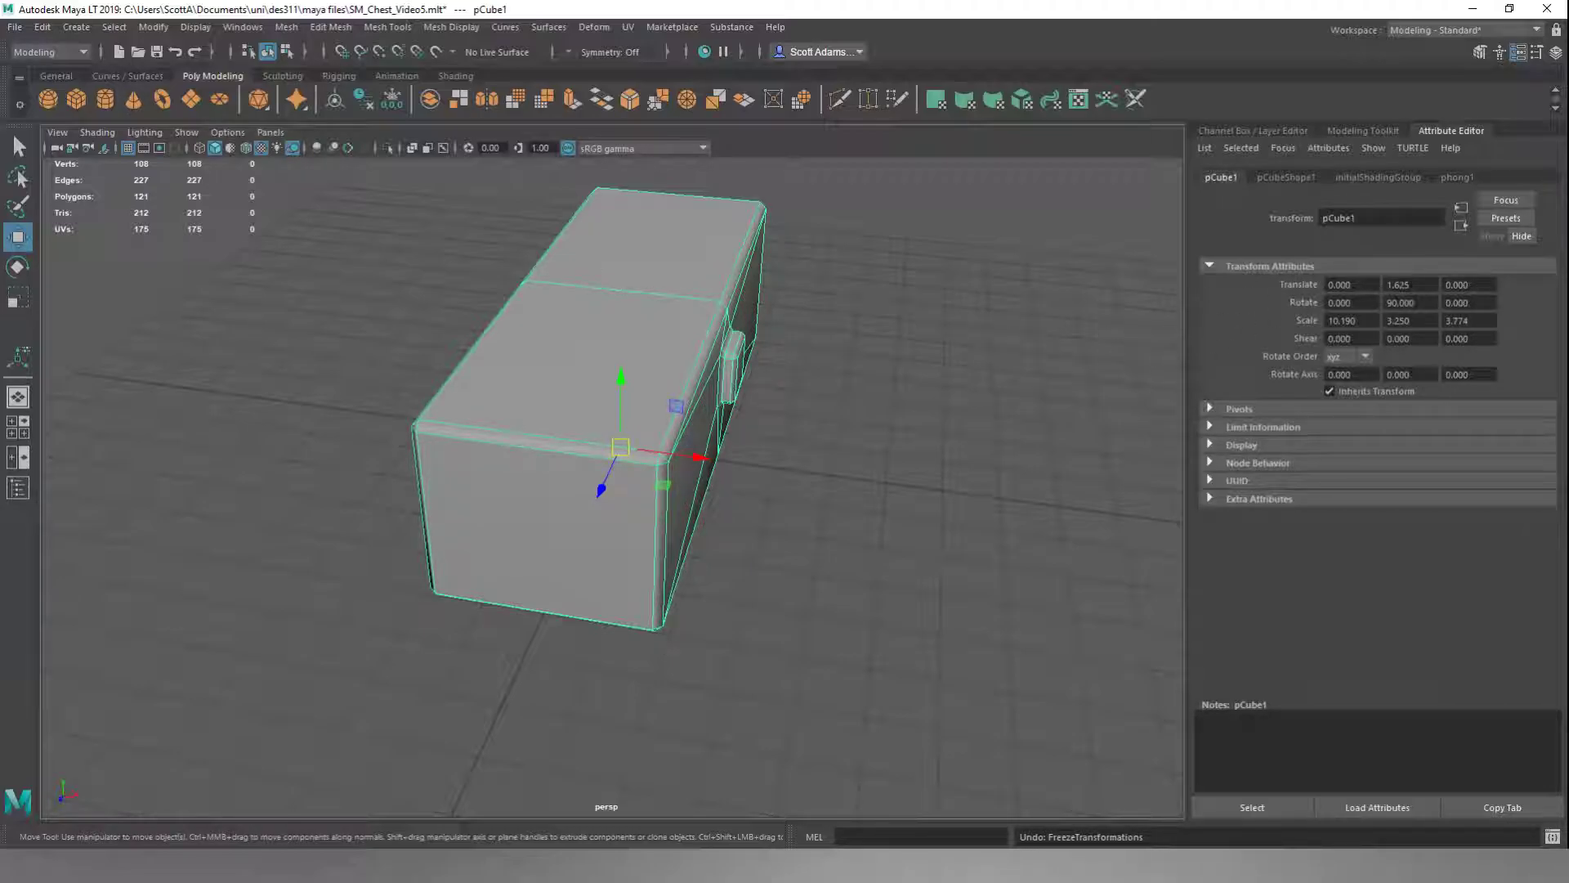
left_click(137, 28)
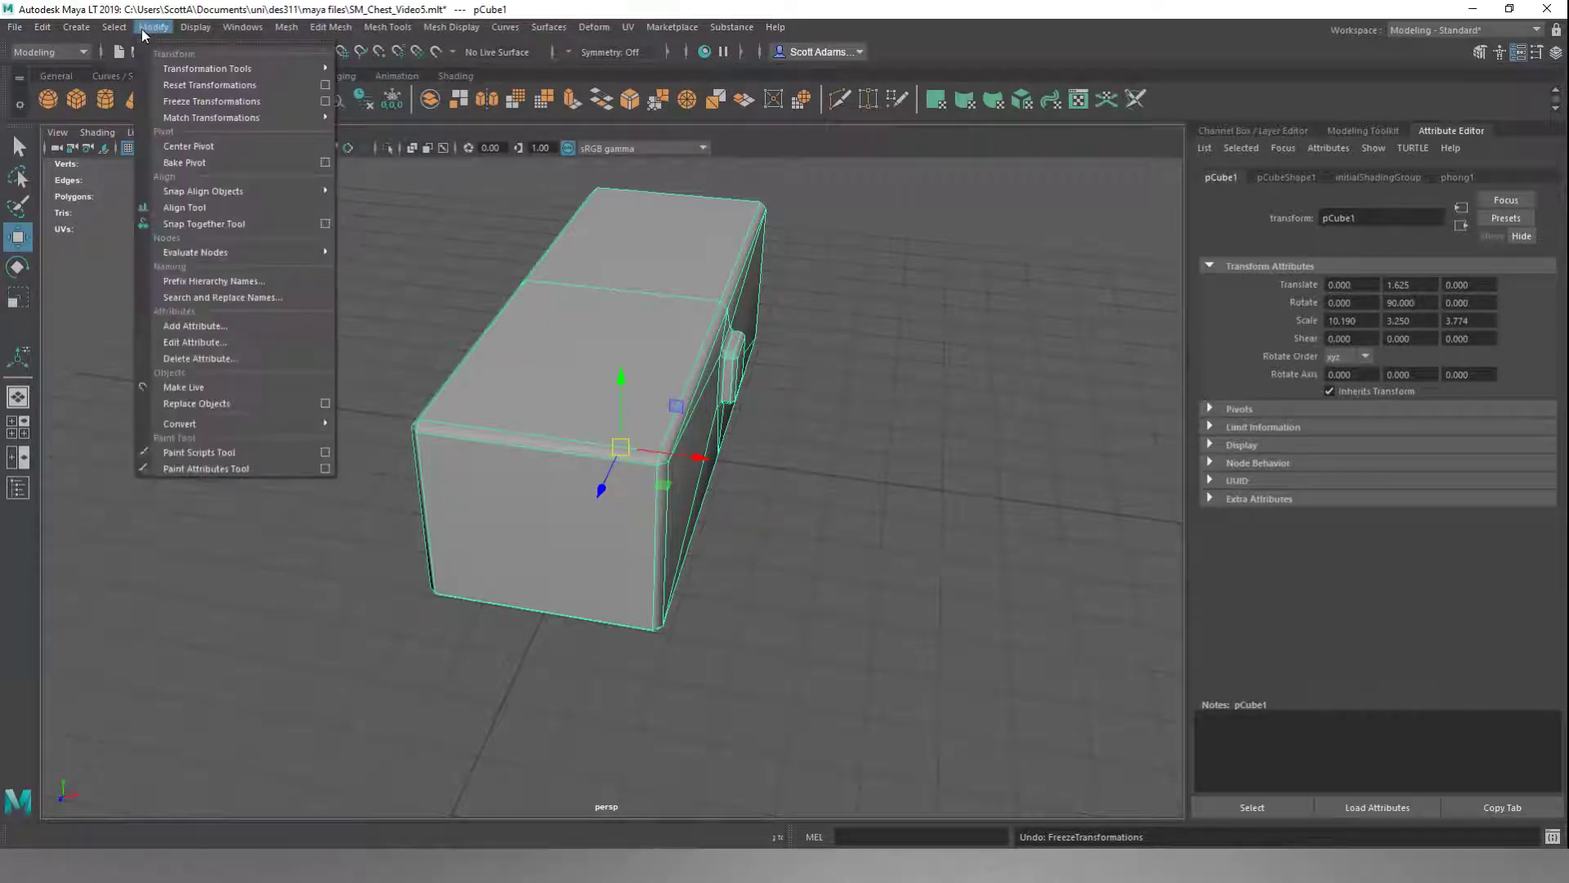
left_click(191, 101)
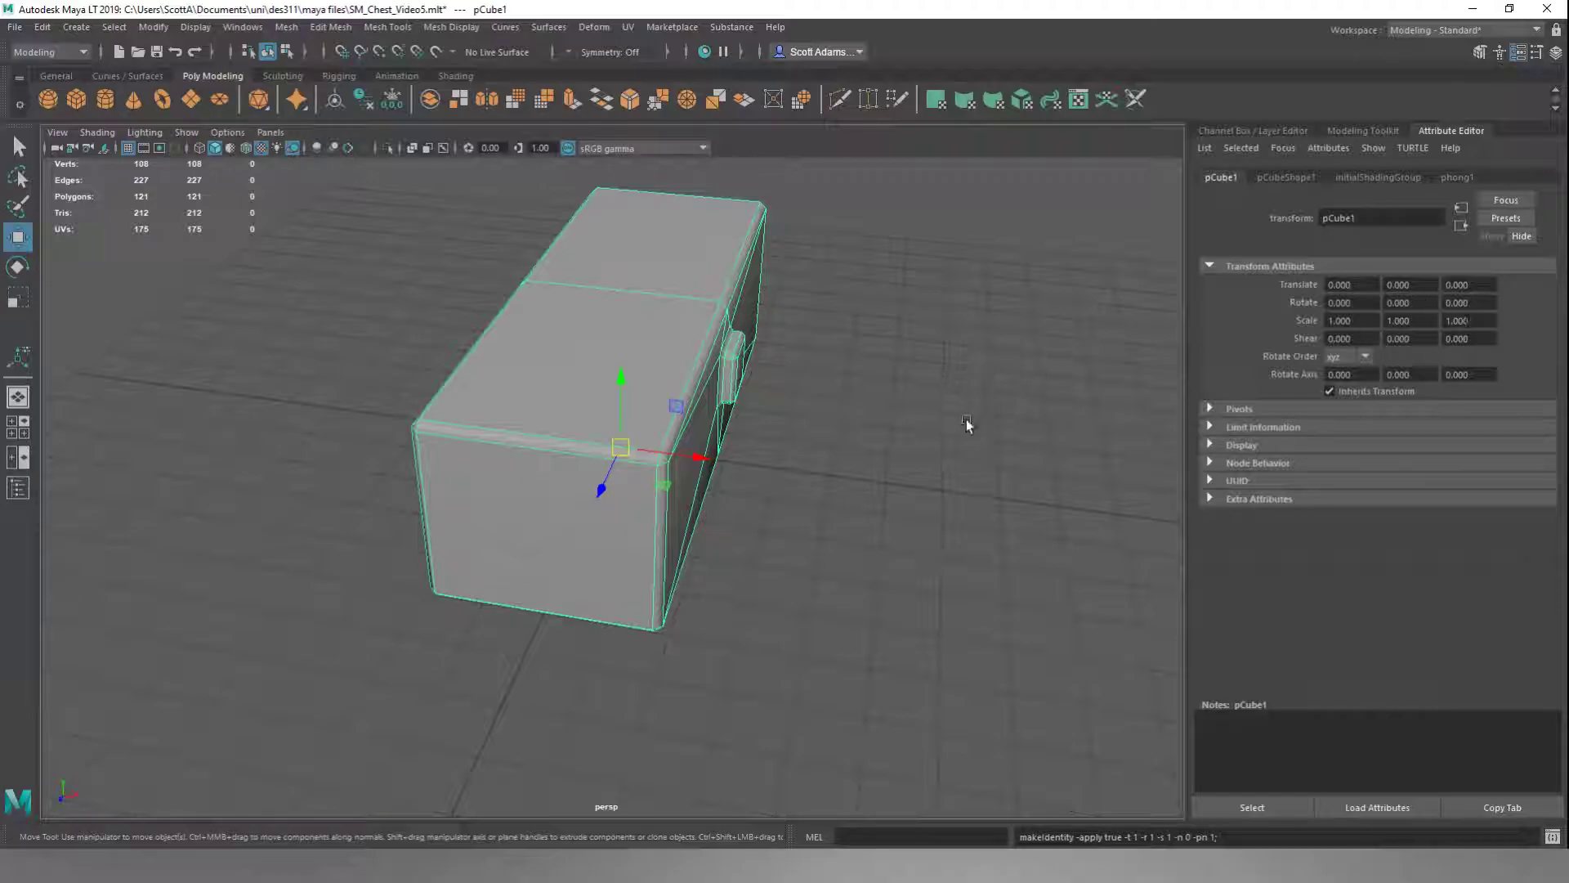
left_click_drag(876, 474, 718, 470, "alt")
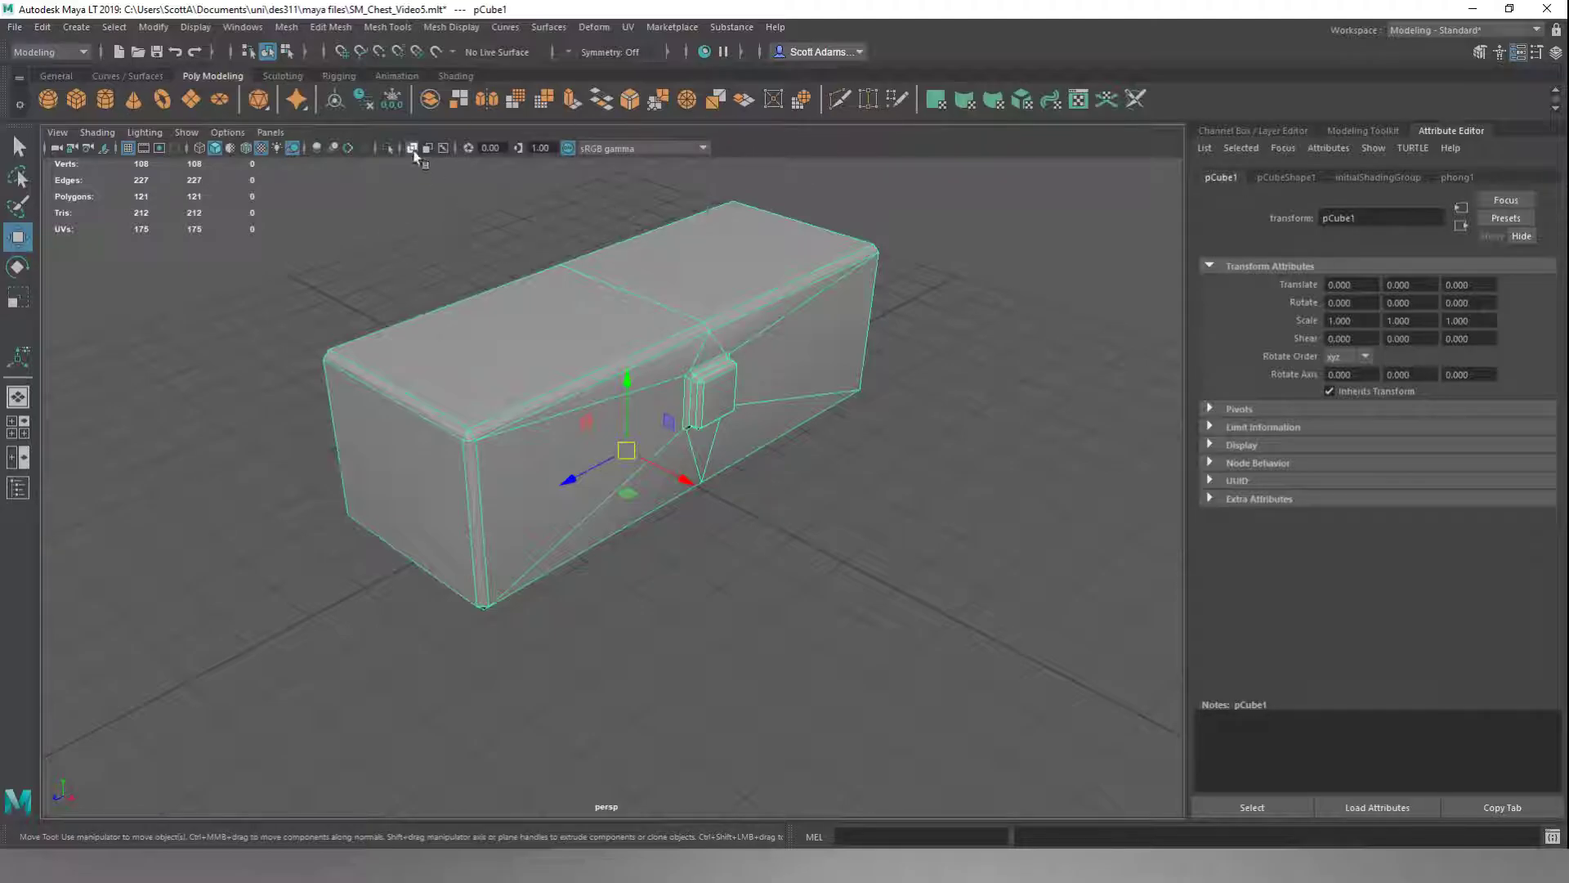
Open the UV Editor and position its window over the viewport
left_click(628, 28)
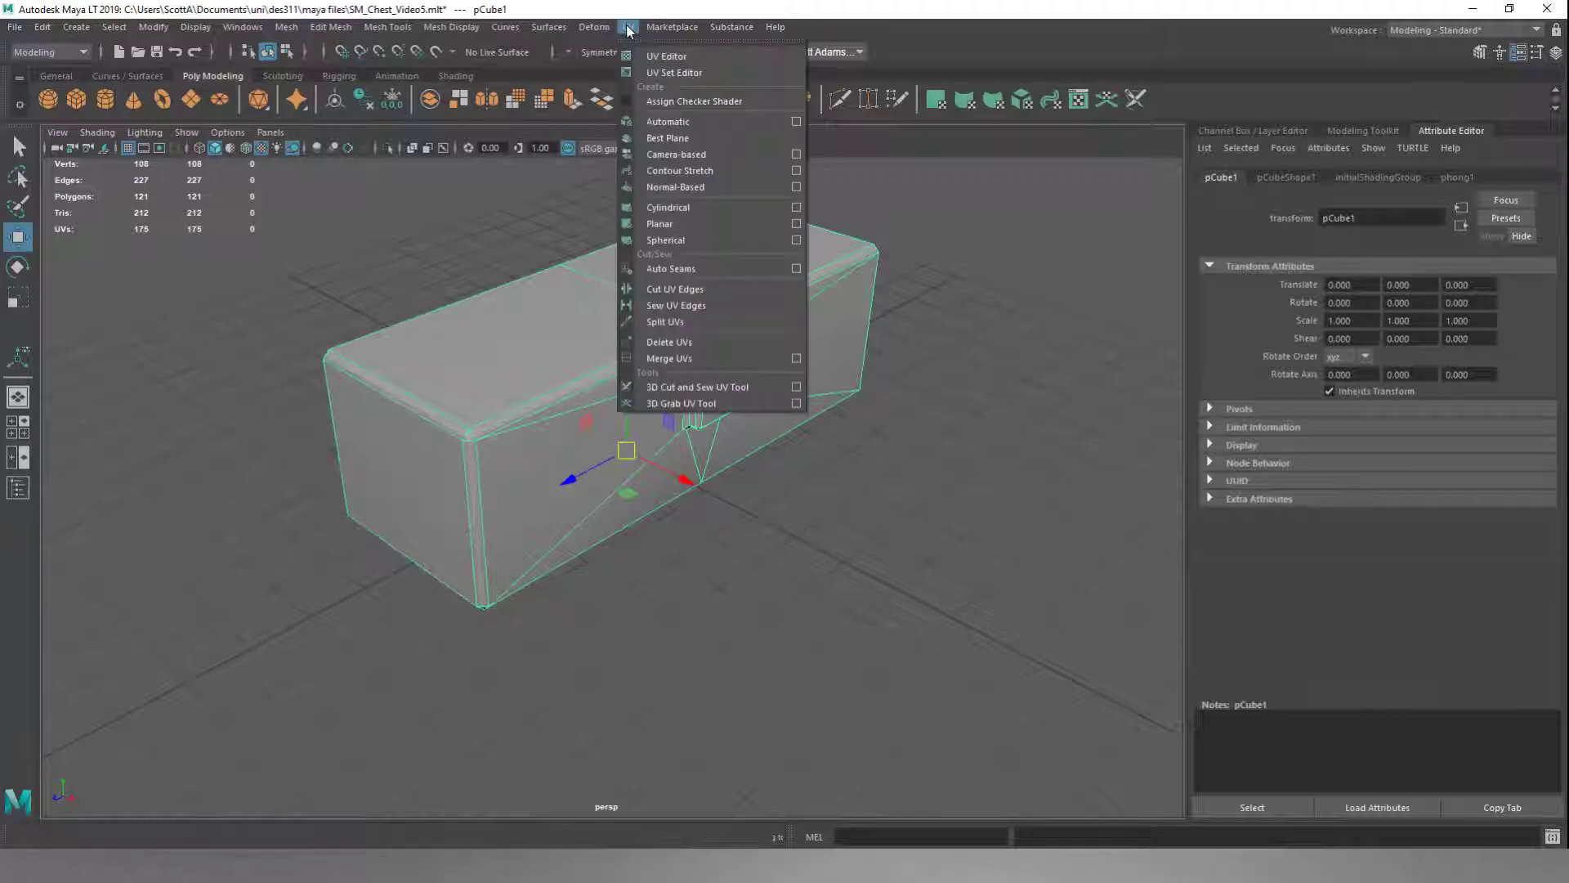
left_click(666, 56)
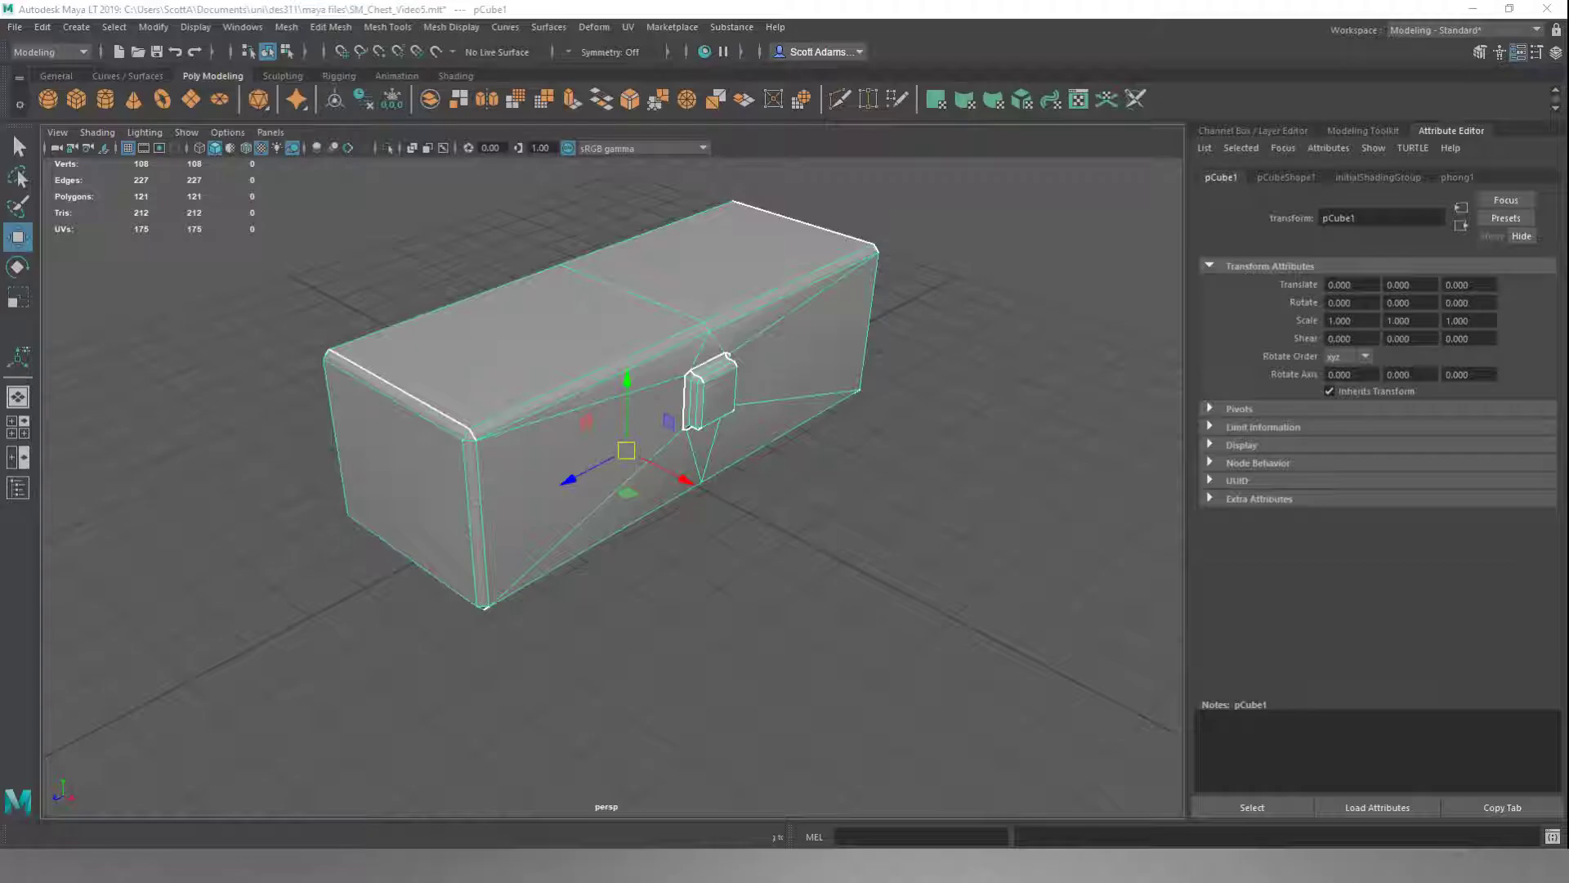
left_click_drag(1075, 287, 561, 83)
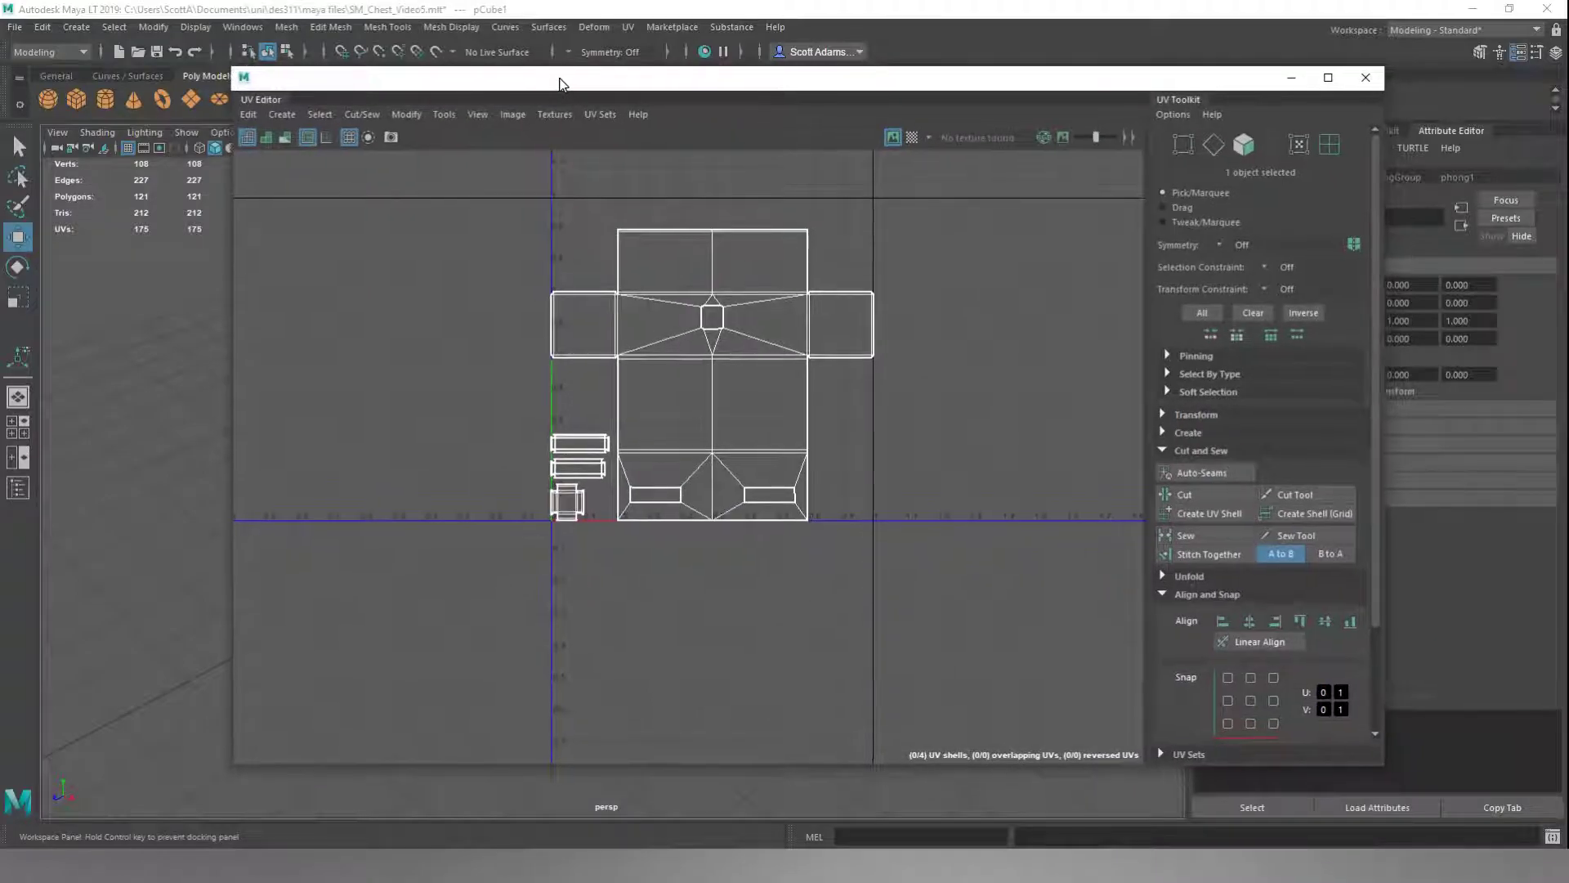
Switch to UV Shell selection and marquee-select all four of the chest's shells
left_click(518, 114)
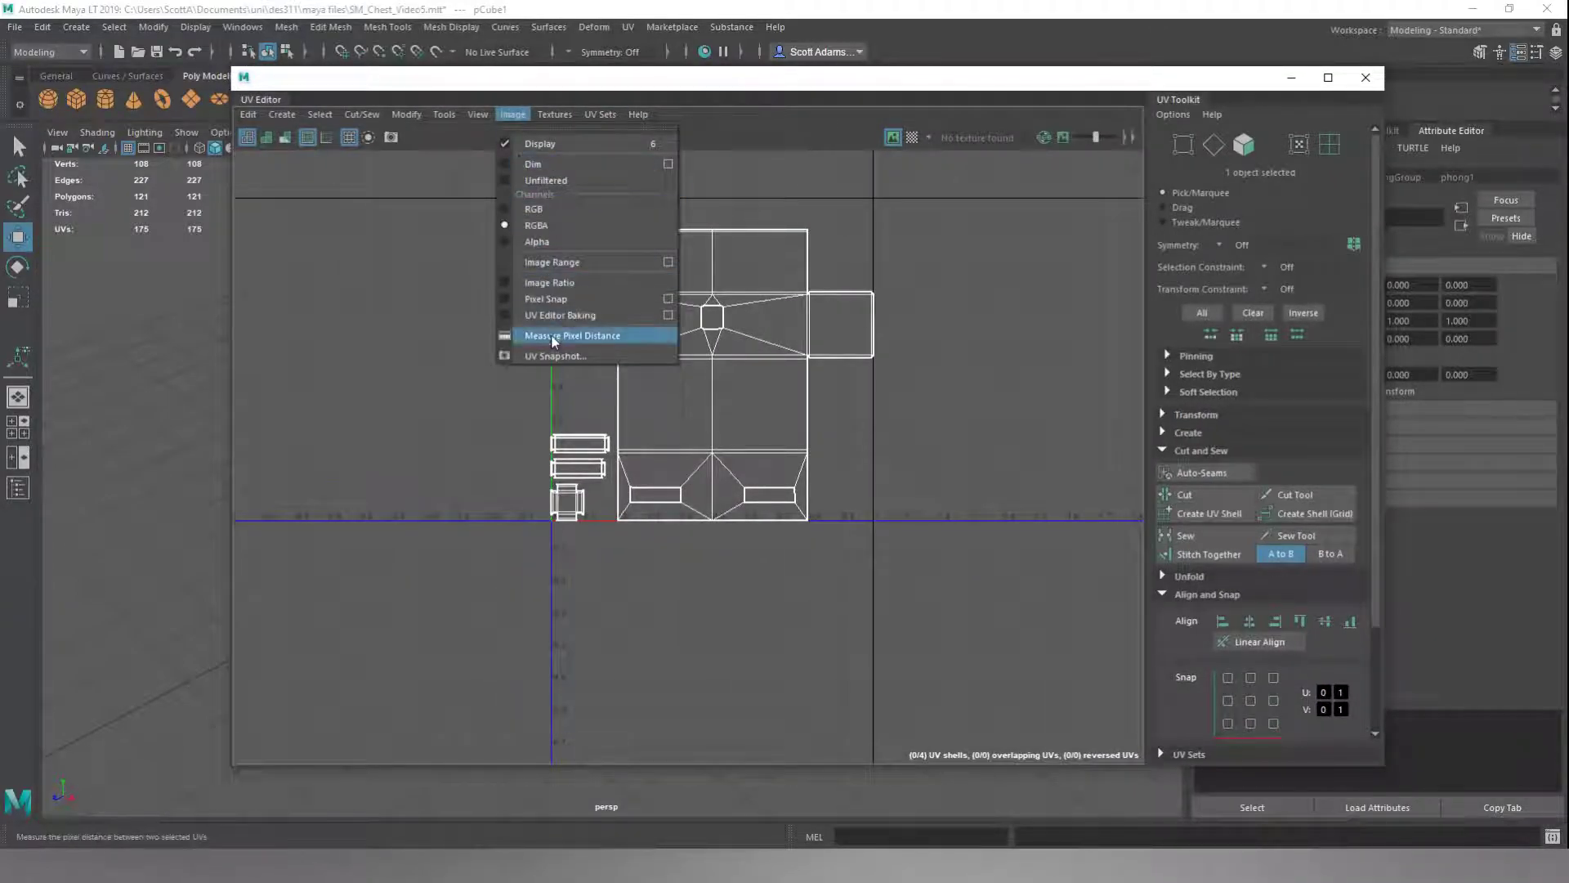
left_click(500, 111)
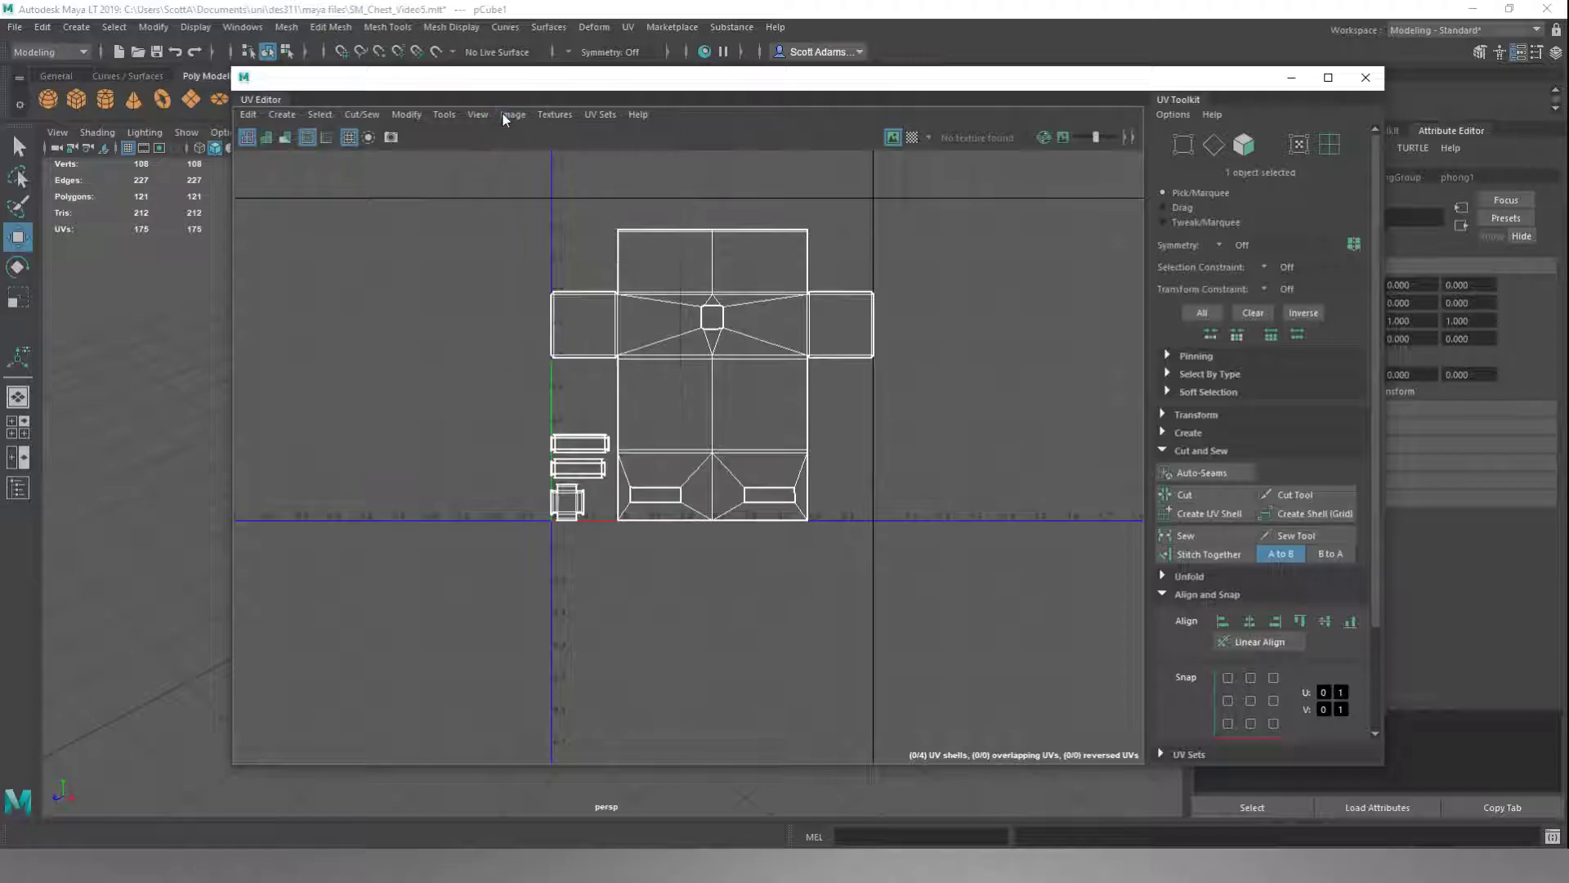
right_click_drag(495, 244, 455, 235)
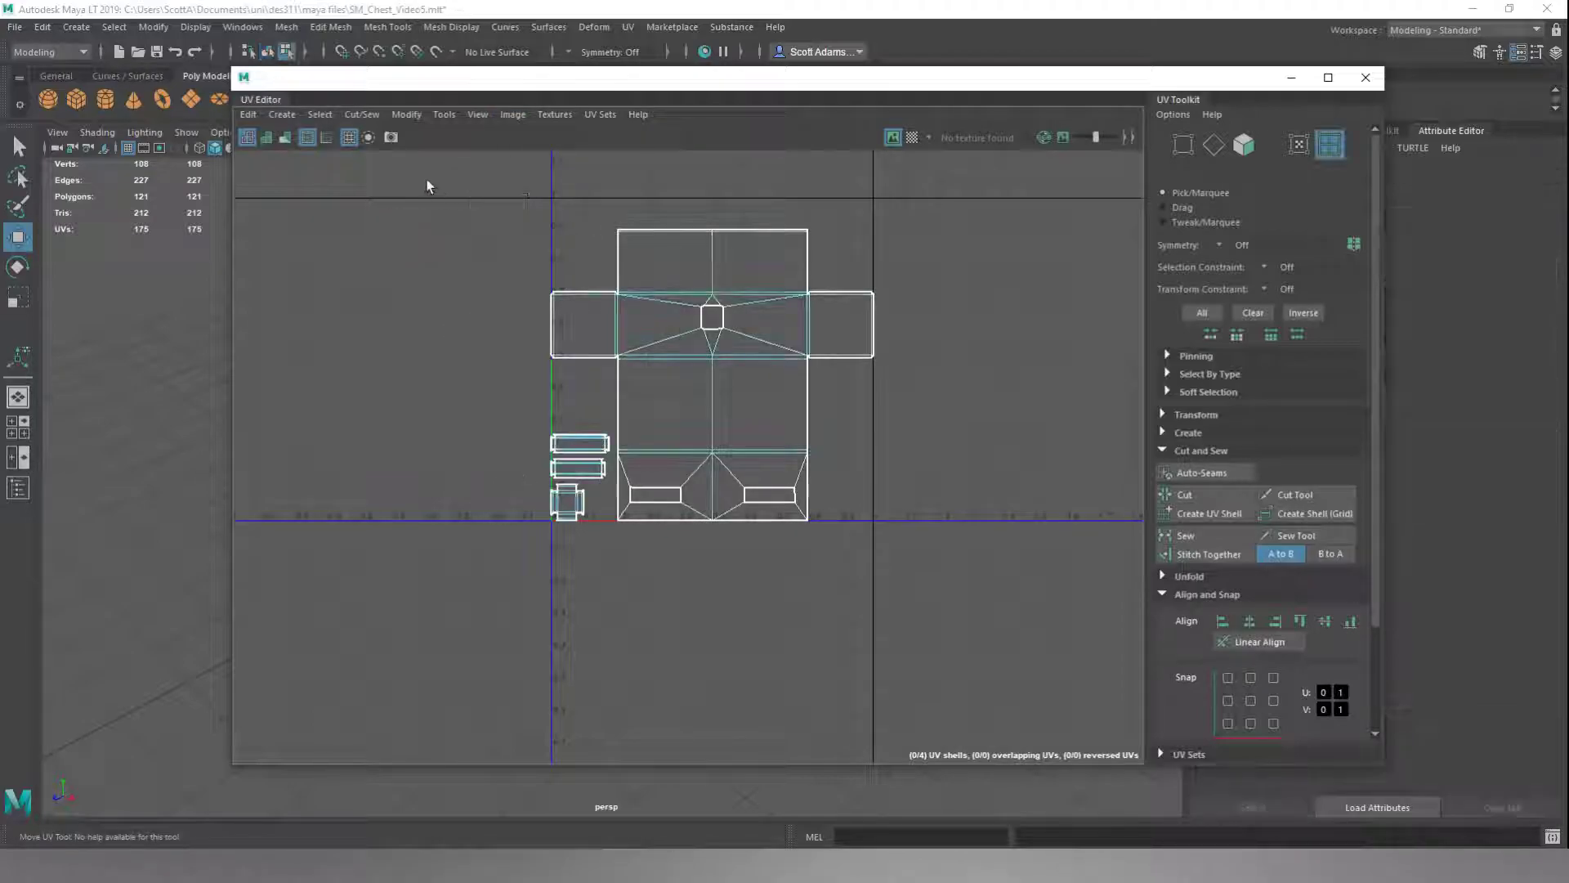
left_click_drag(427, 180, 913, 580)
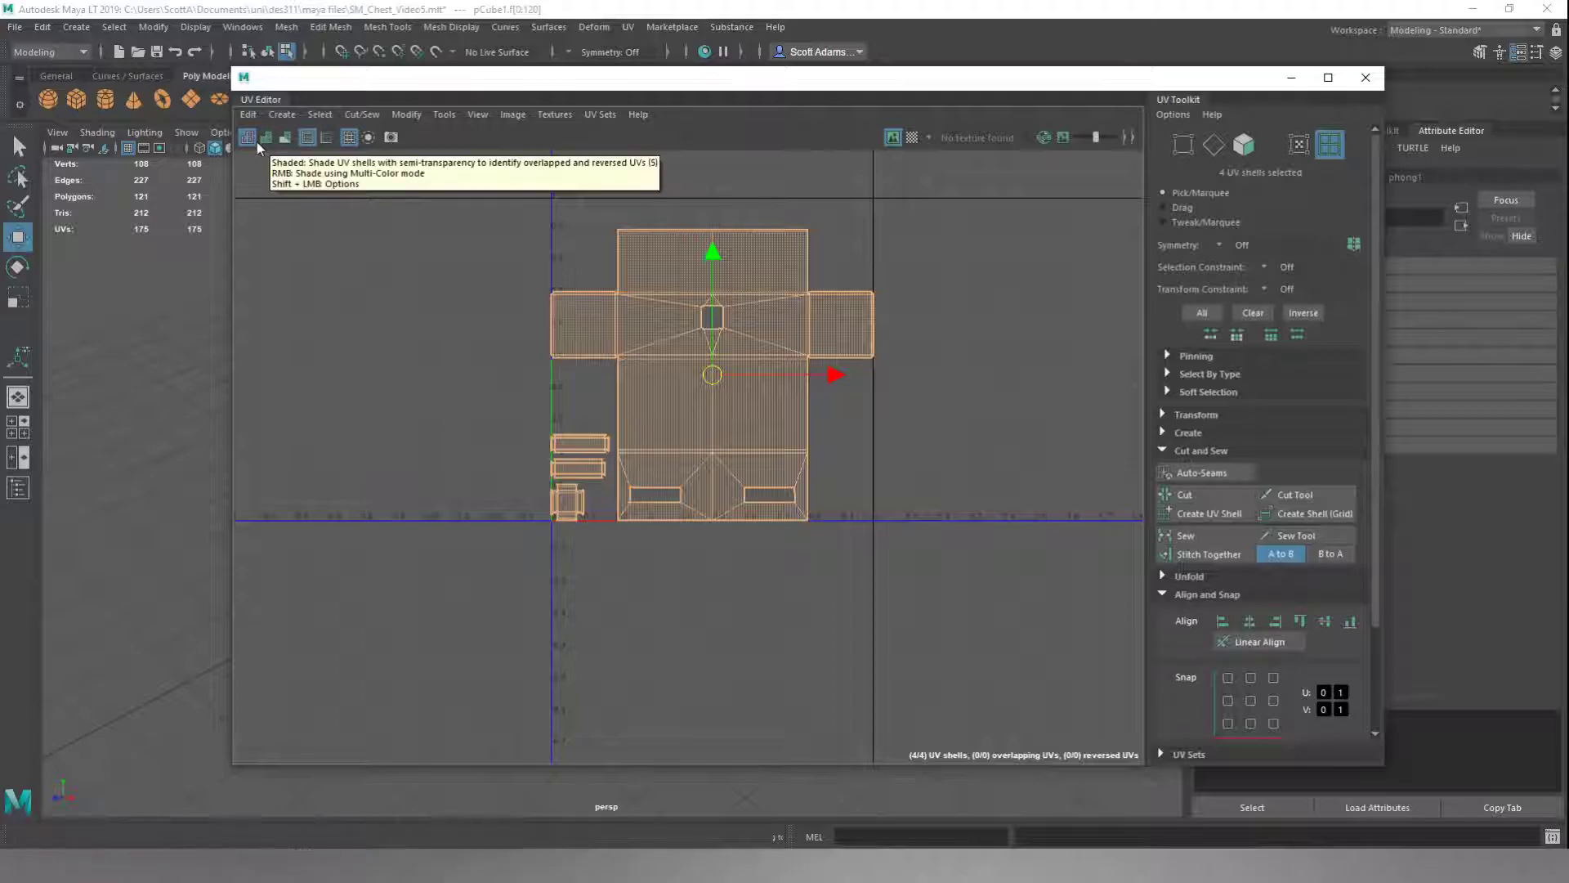
Shade the UV shells and flip the small bottom-left reversed shell
left_click(330, 219)
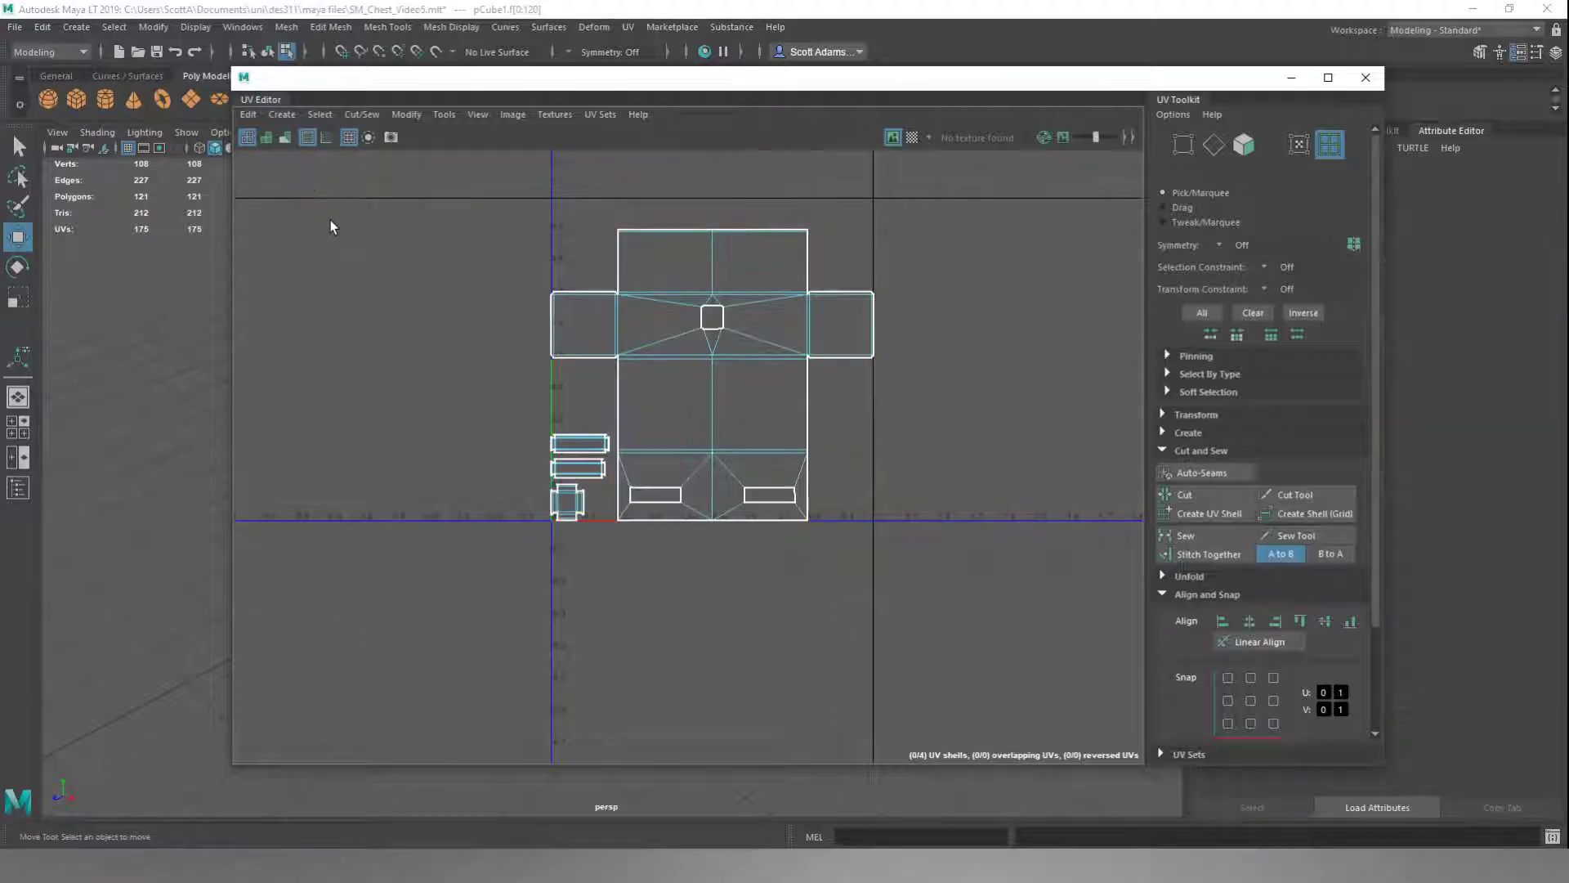
left_click(266, 137)
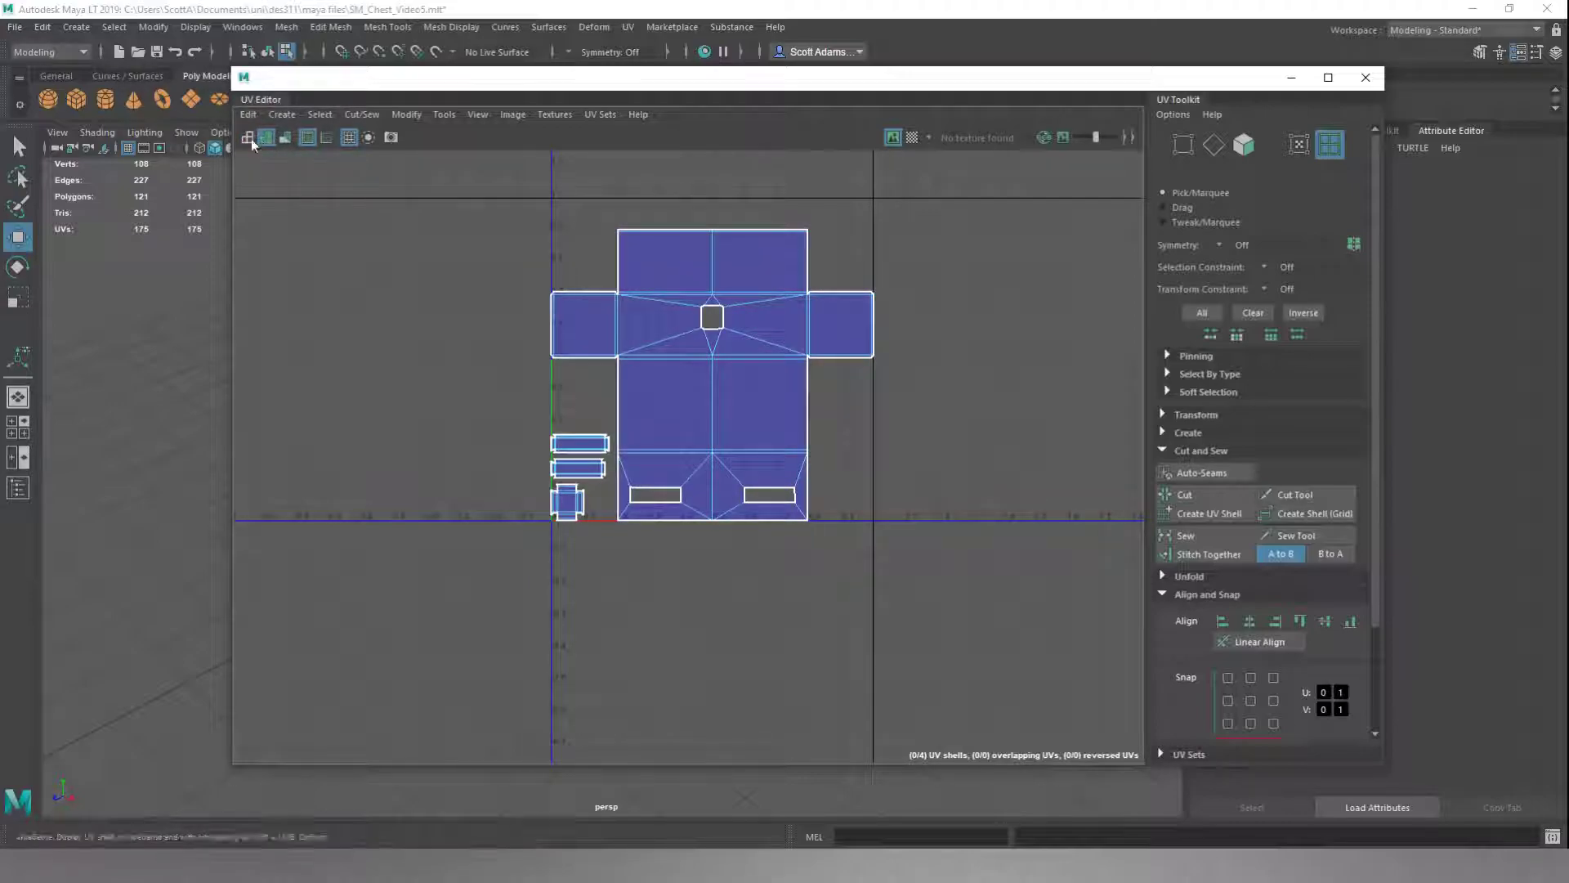
left_click(249, 138)
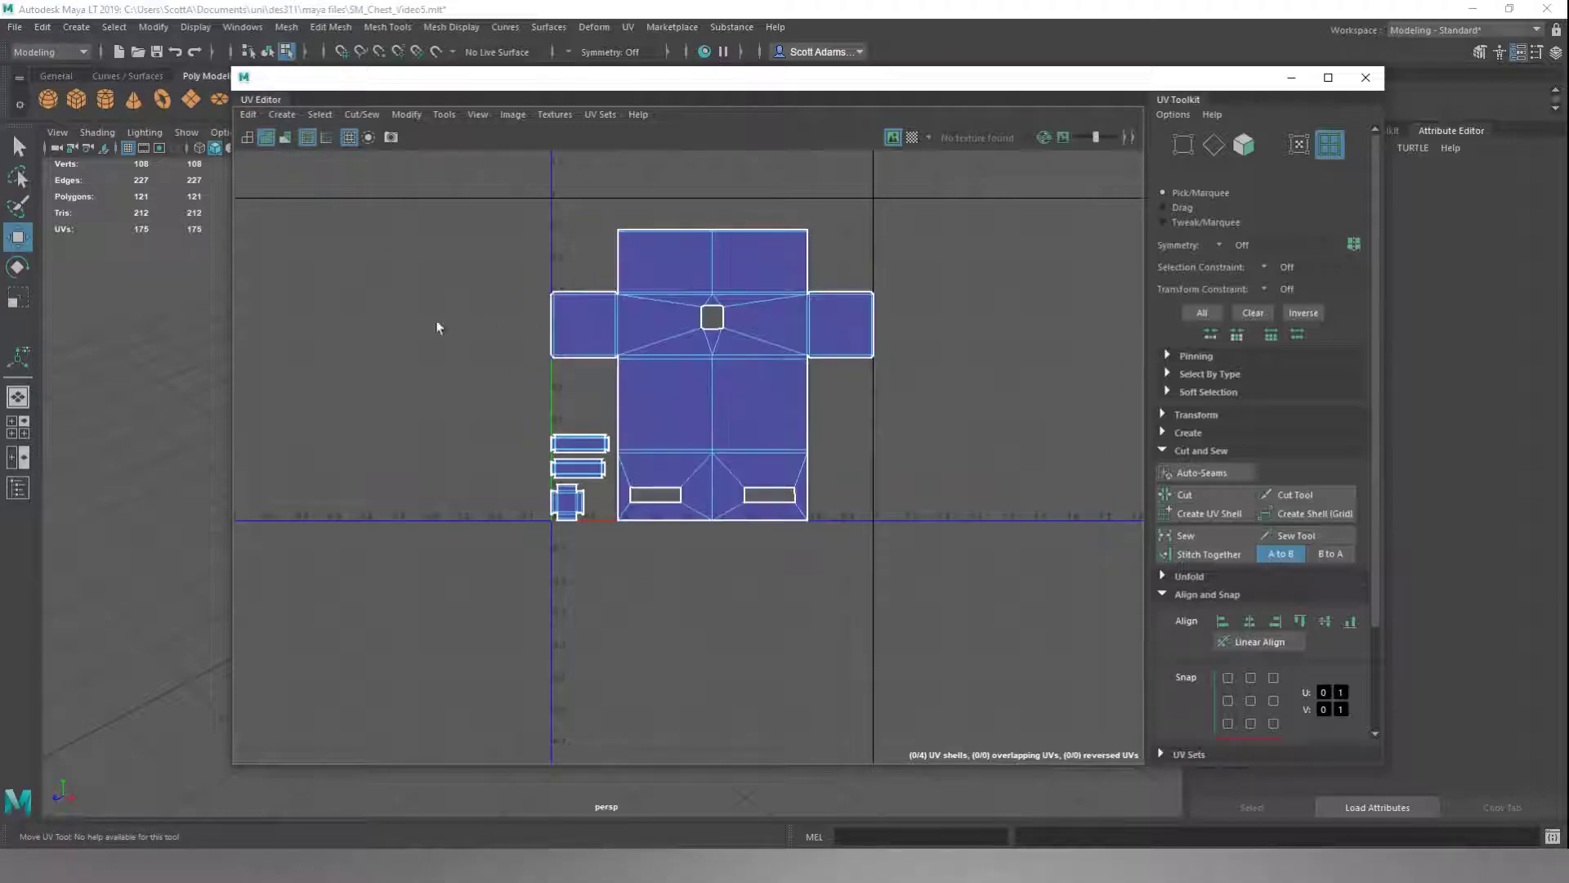
left_click(577, 510)
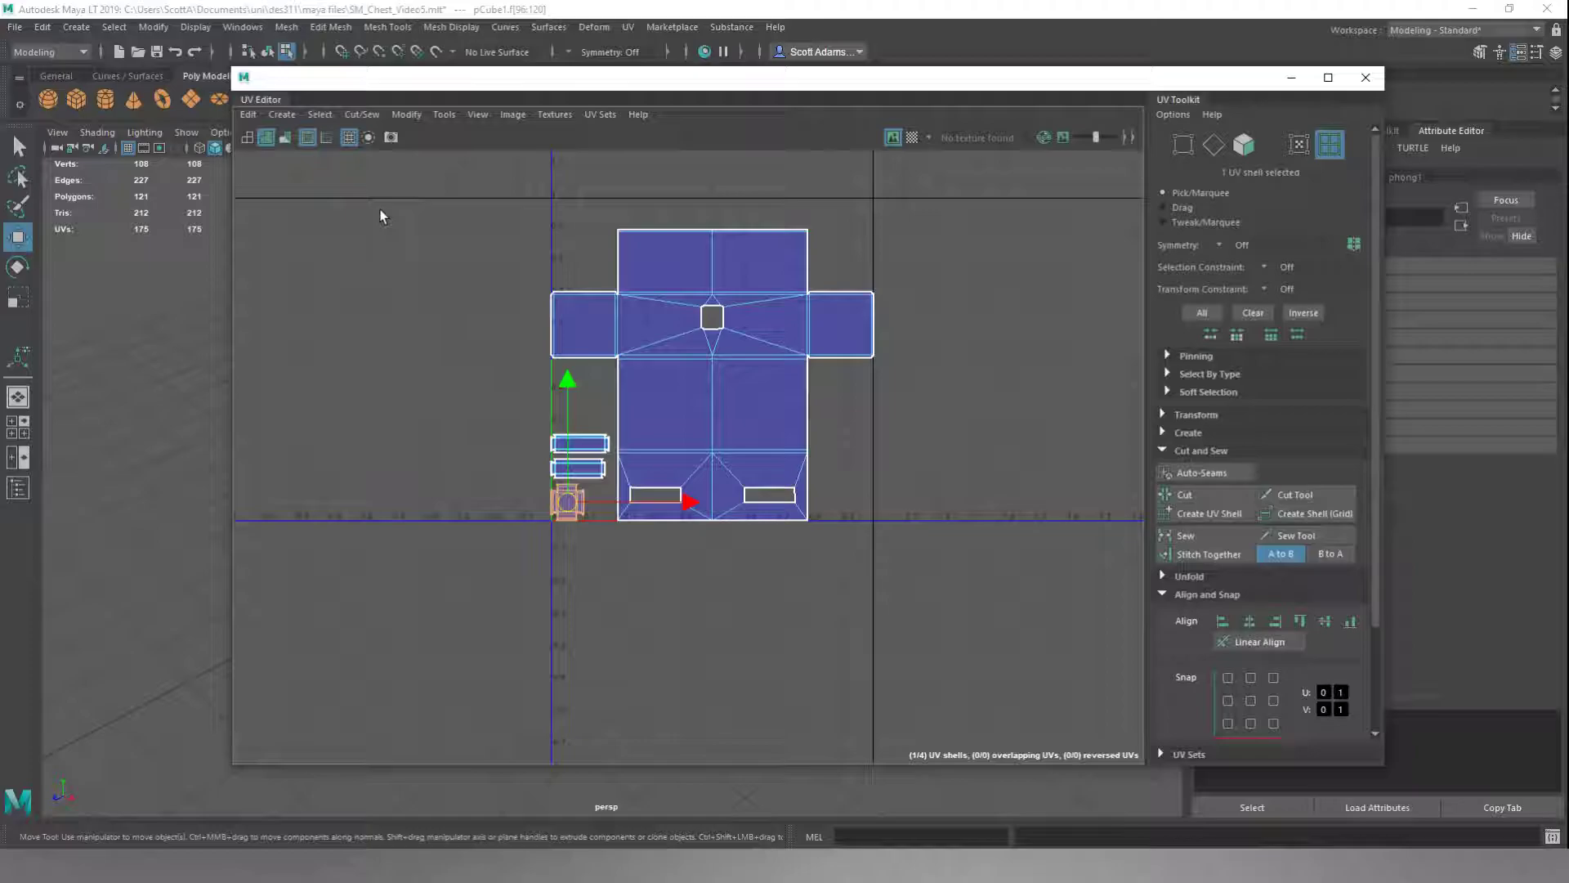
key("q")
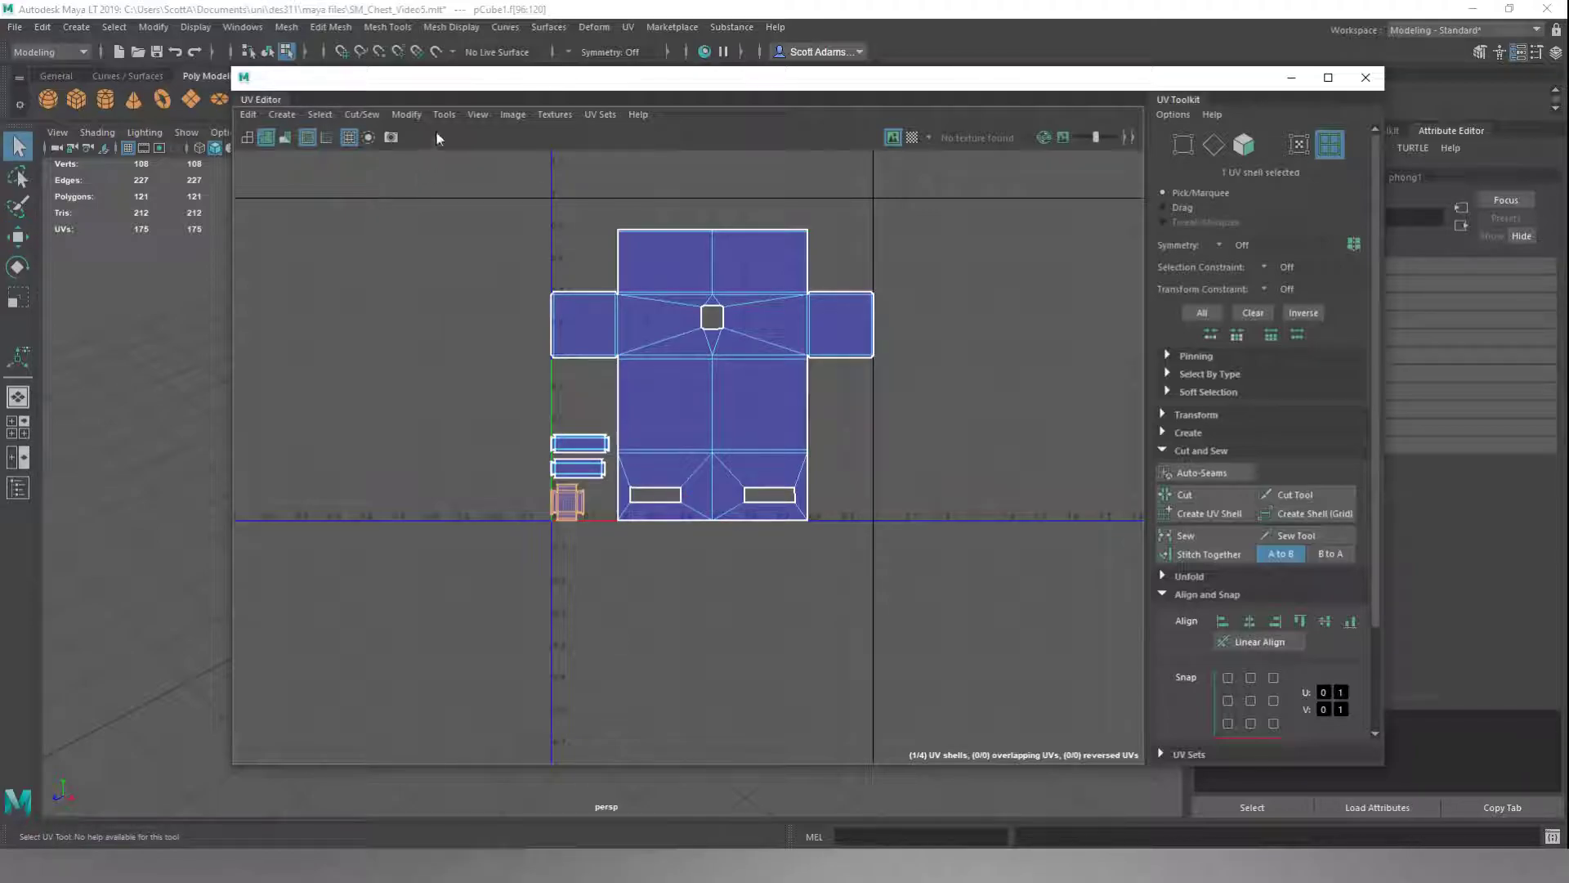
left_click(419, 114)
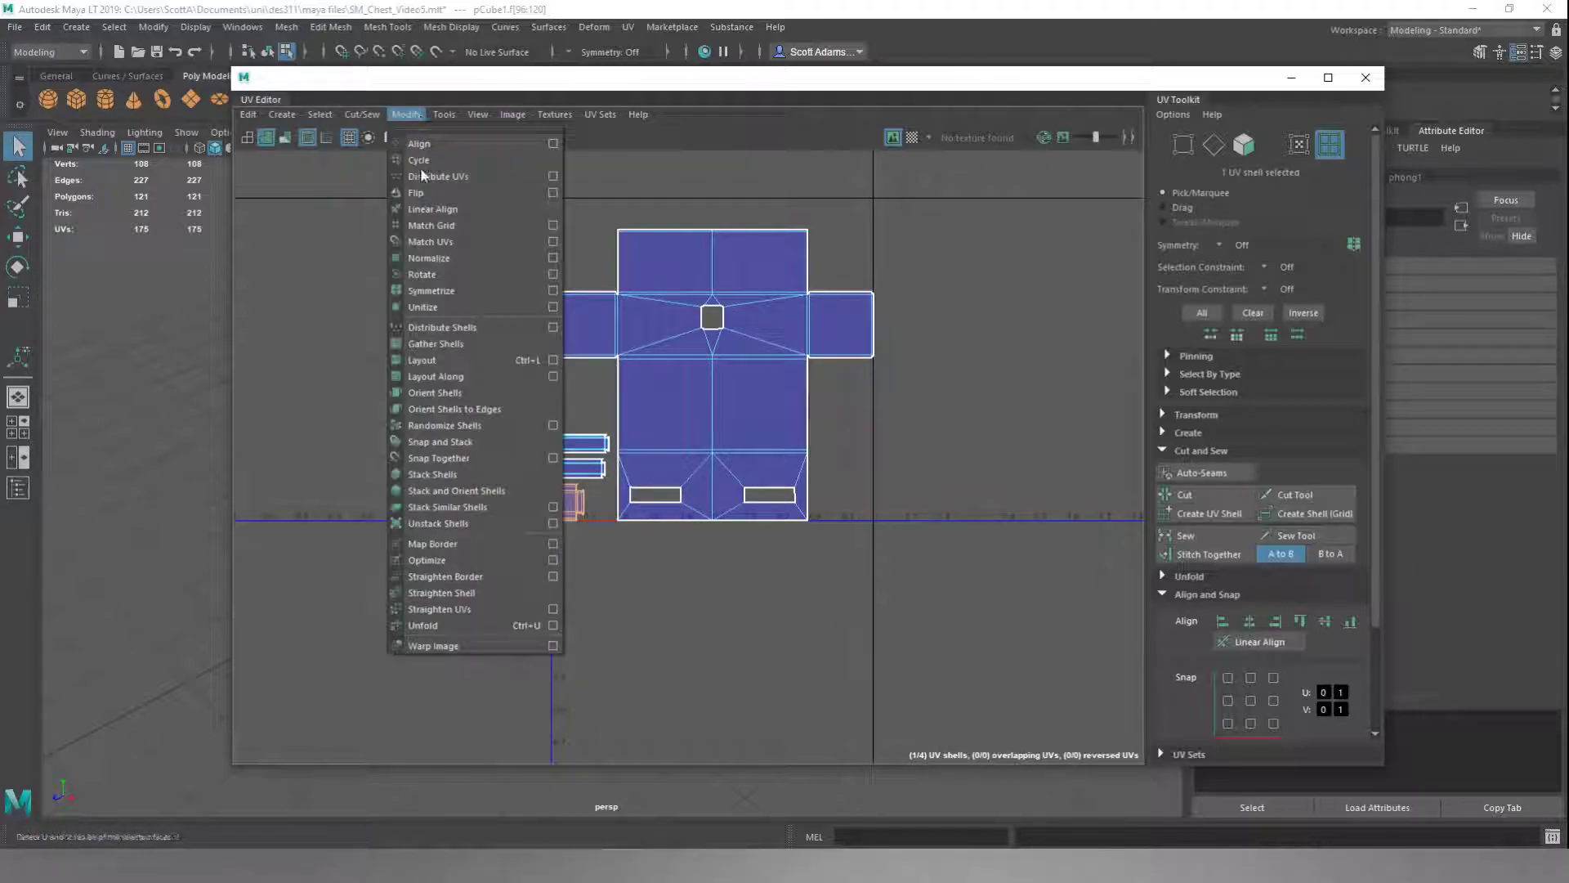
left_click(416, 193)
Reselect the small reversed shell and flip it again, leaving 0 reversed UVs
left_click(554, 541)
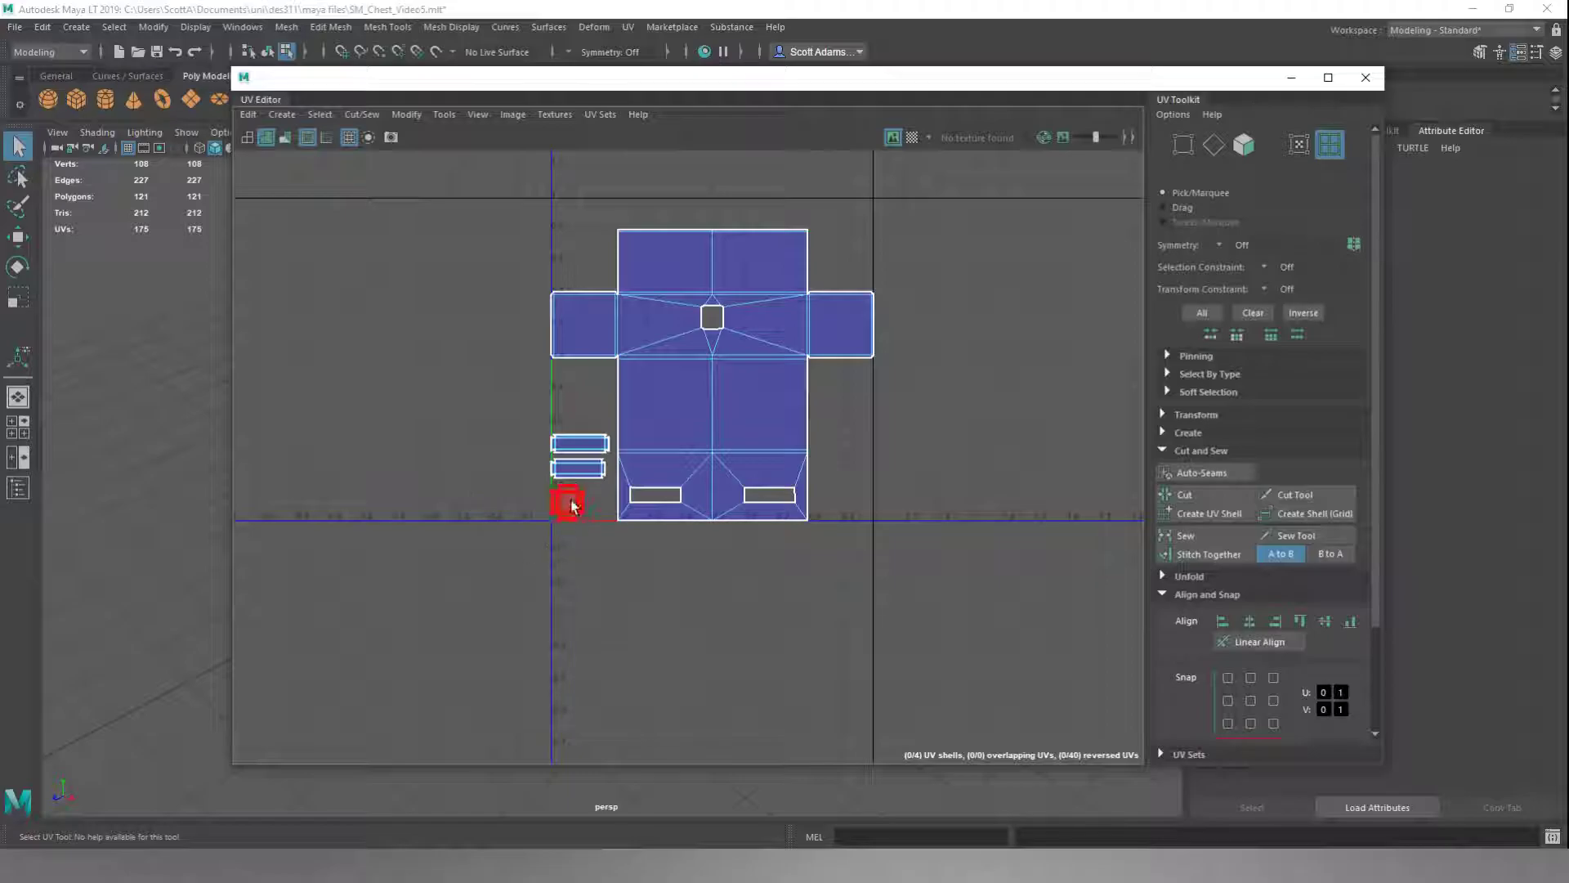
left_click(573, 506)
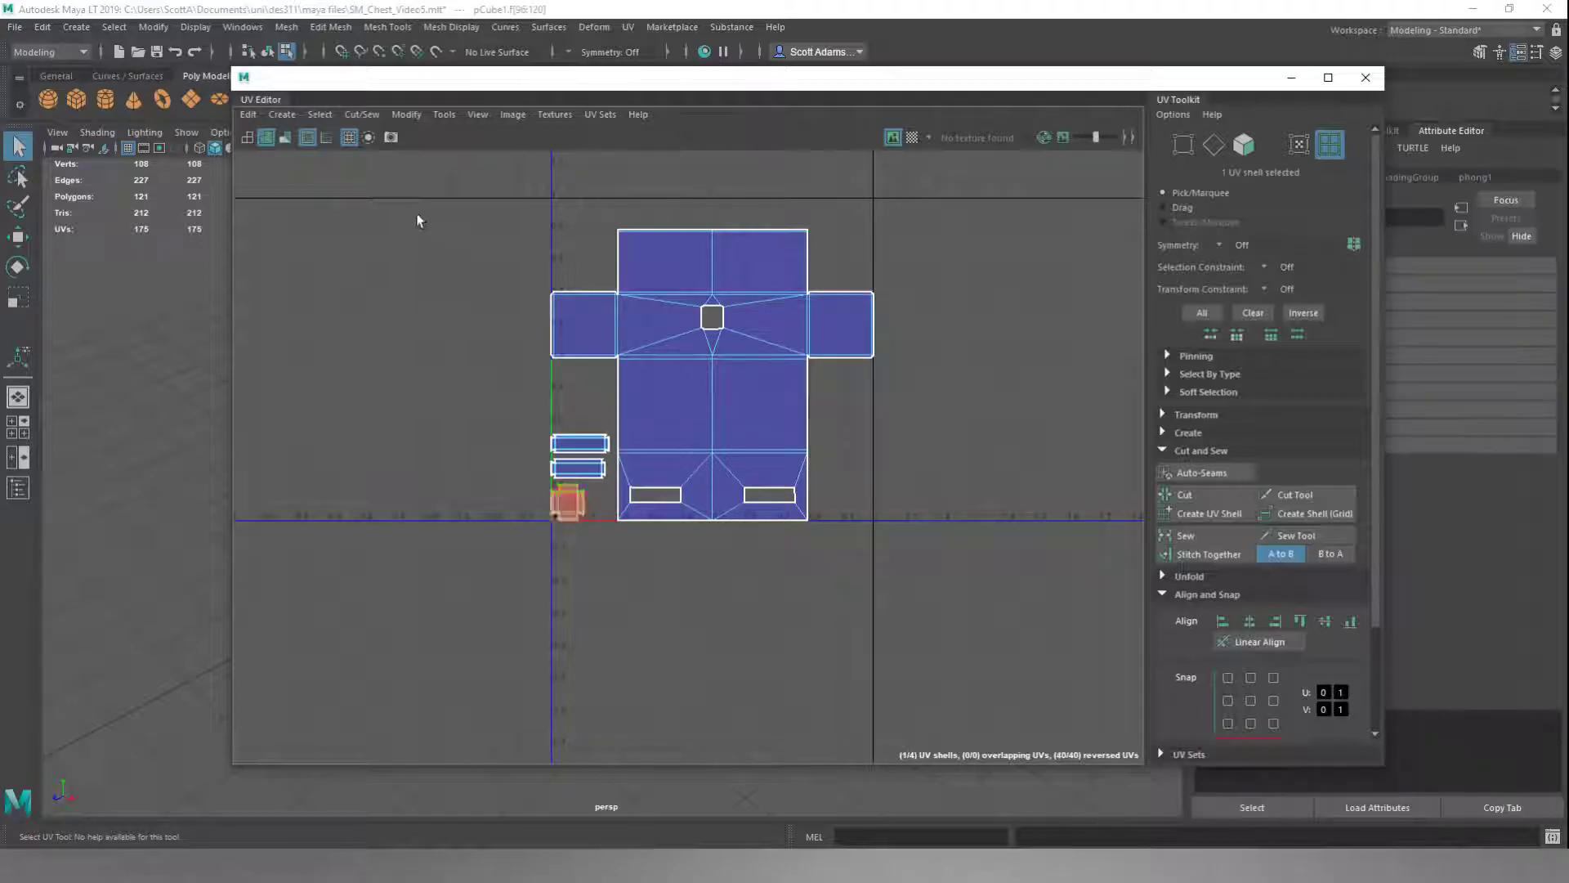
left_click(405, 115)
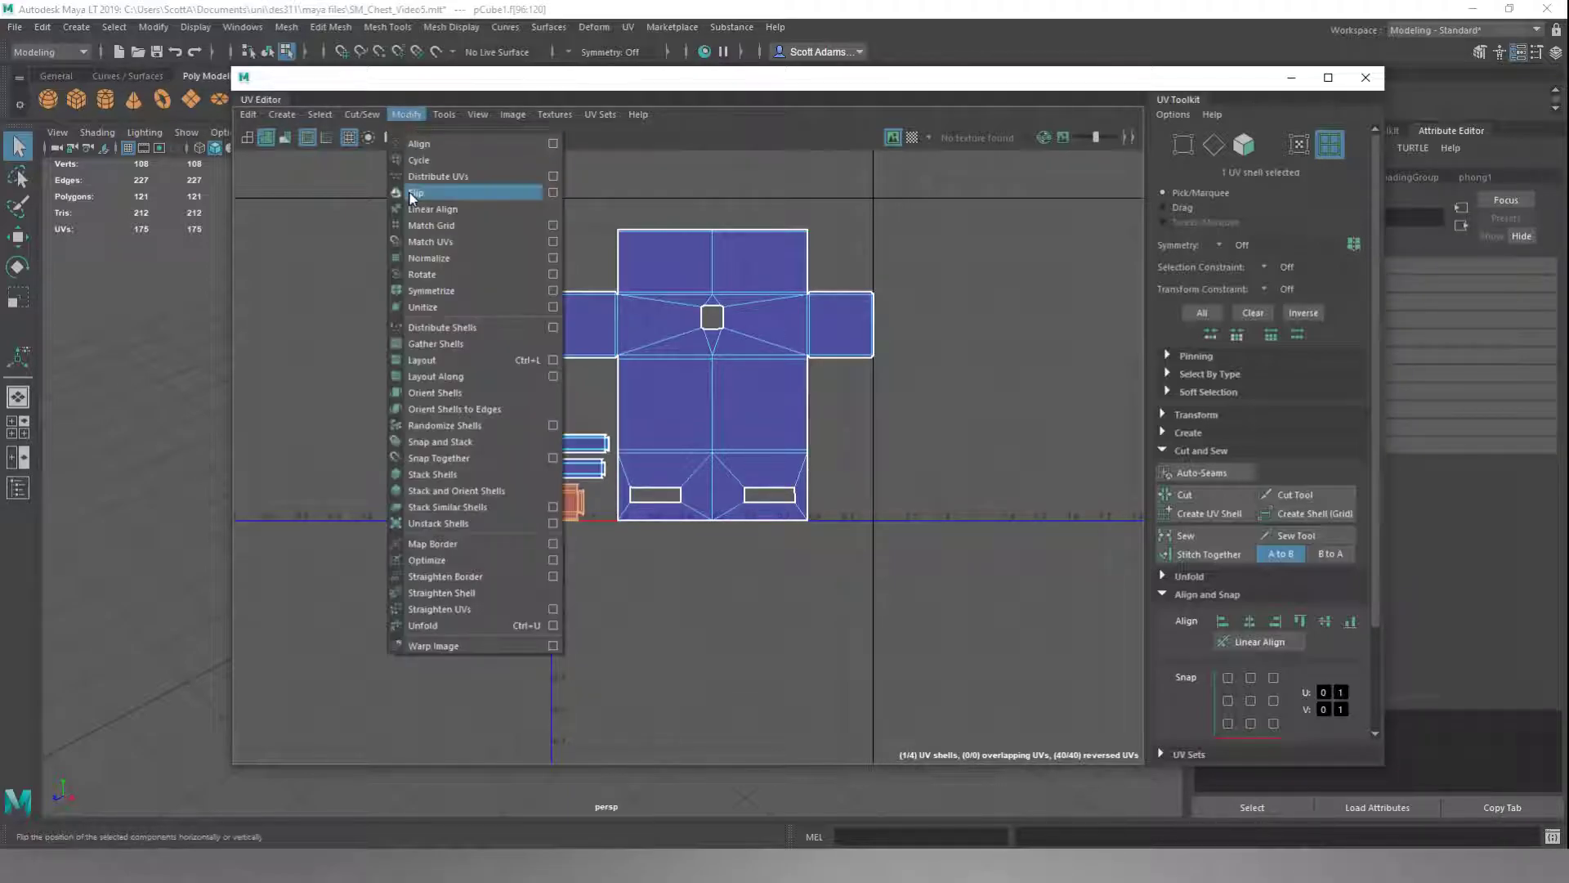
left_click(413, 193)
left_click(317, 193)
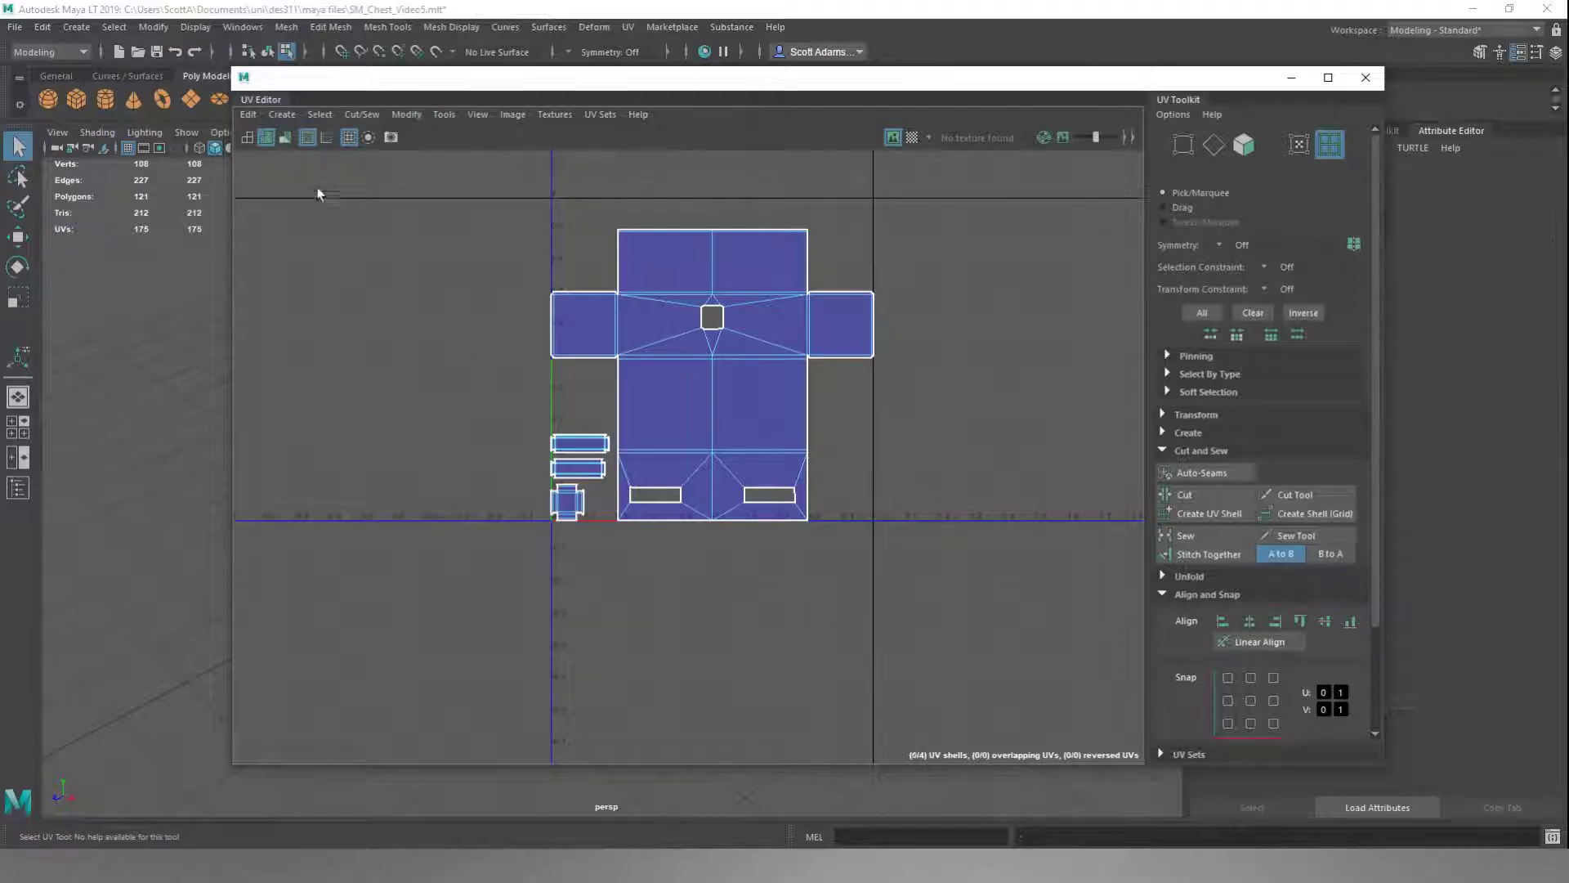
Turn on UV Distortion shading and zoom and pan to inspect the four shells
left_click(286, 137)
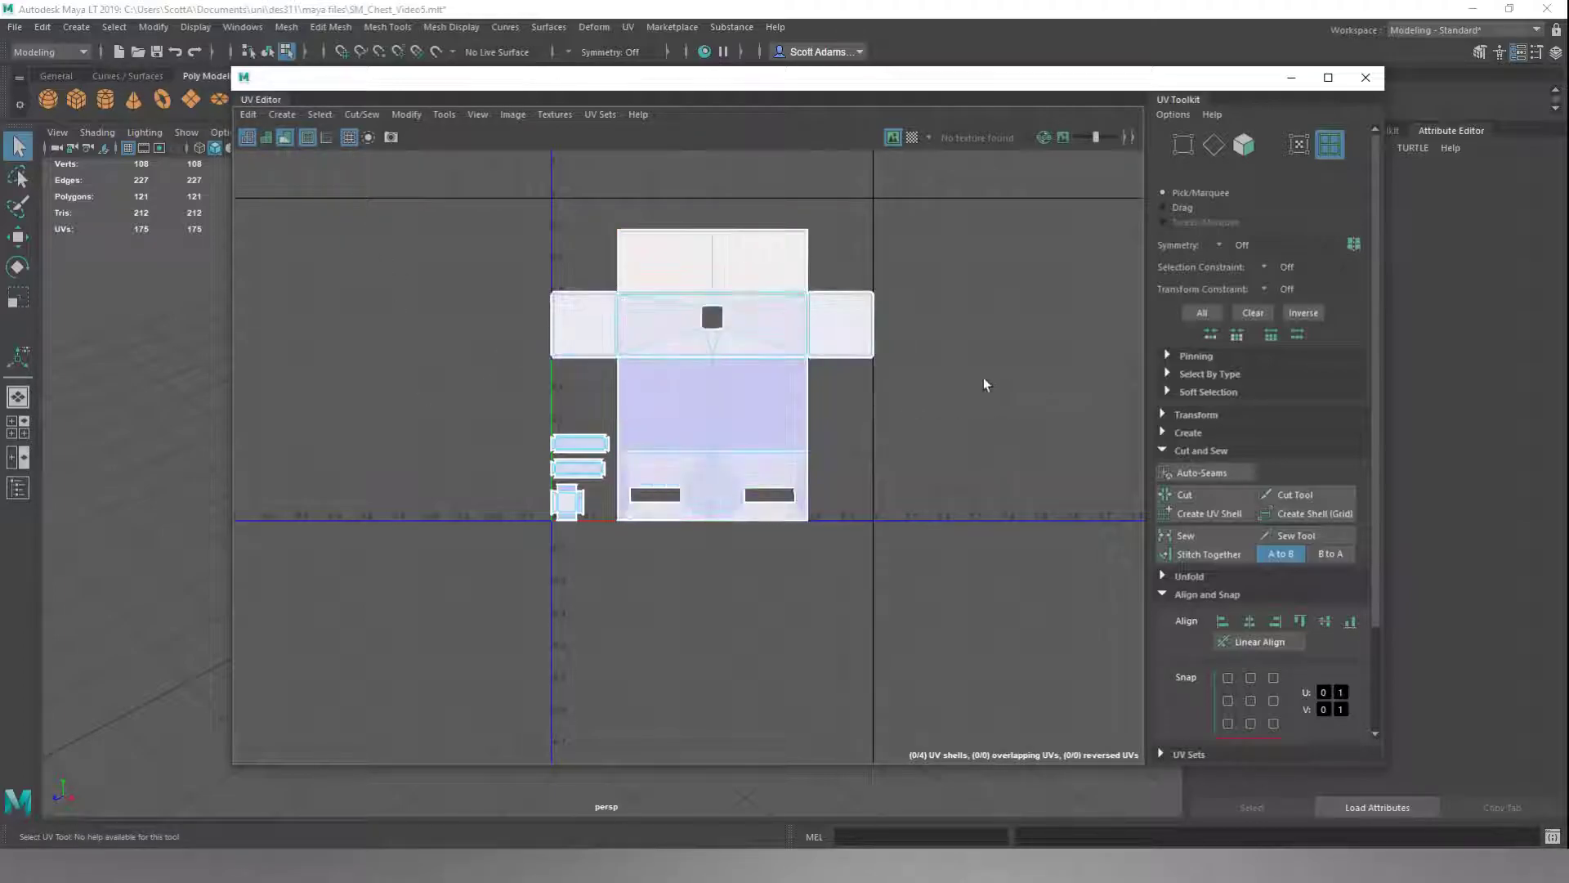
scroll(925, 429, "up", 2)
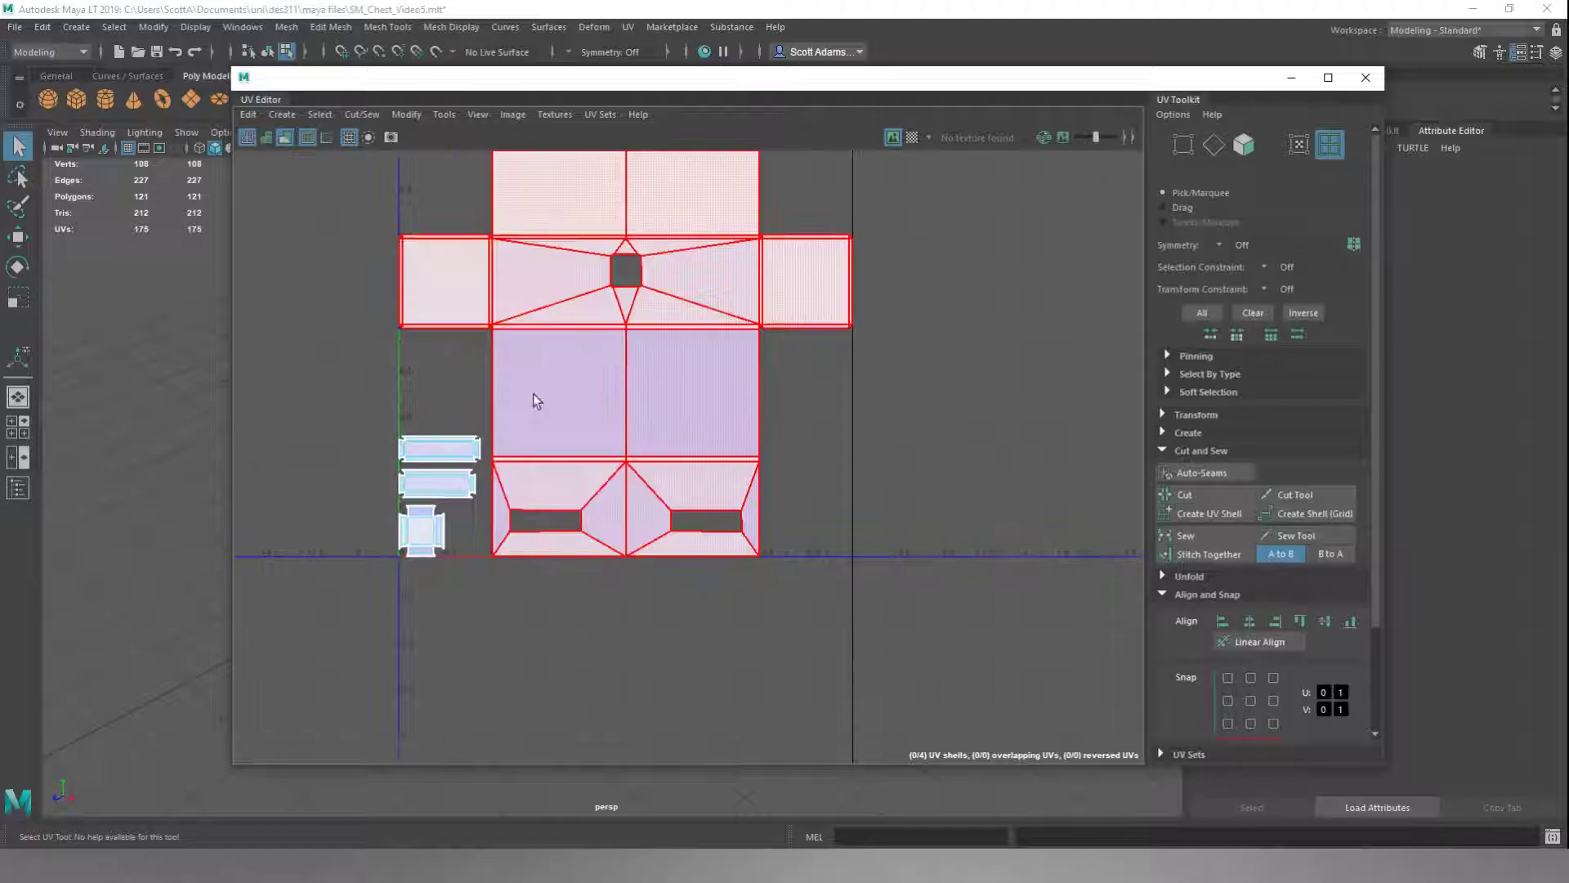
scroll(813, 435, "up", 3)
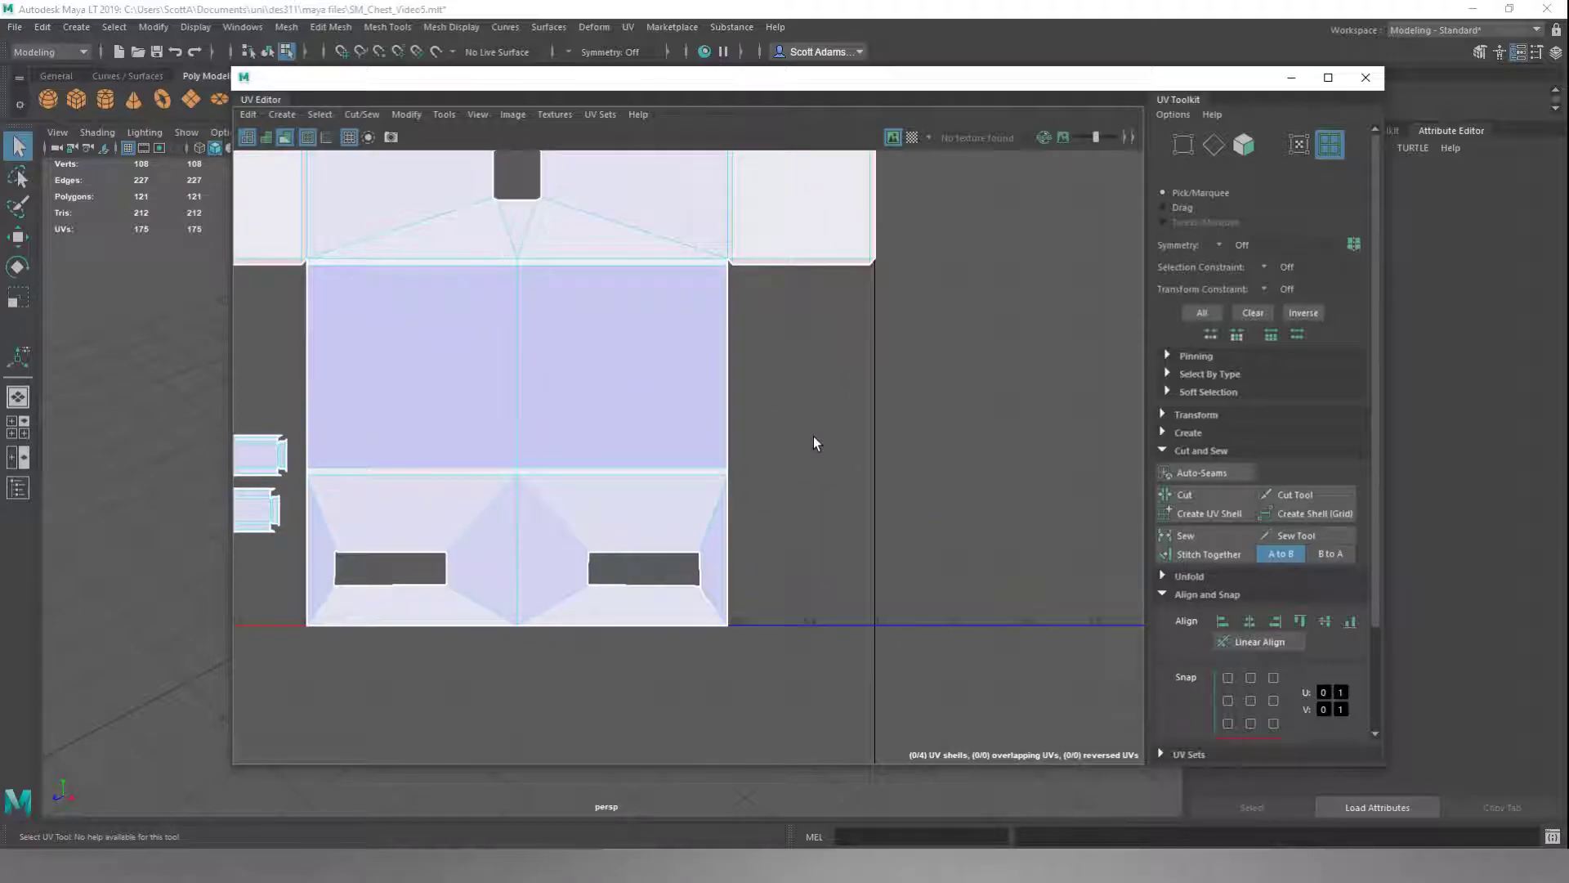
scroll(813, 440, "down", 4)
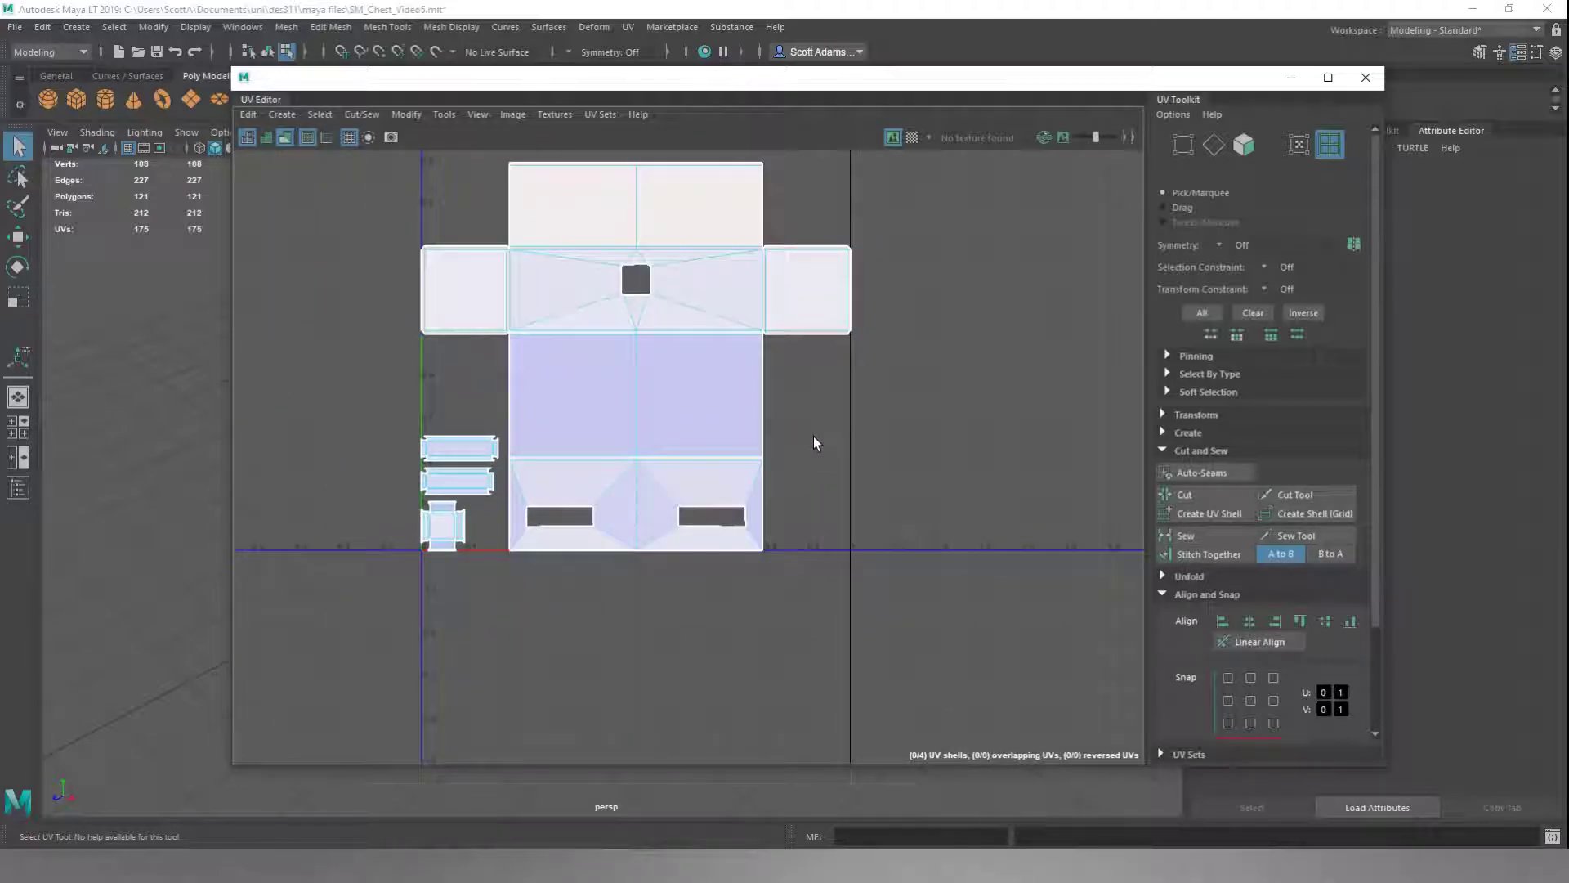
middle_click_drag(817, 403, 792, 479, "alt")
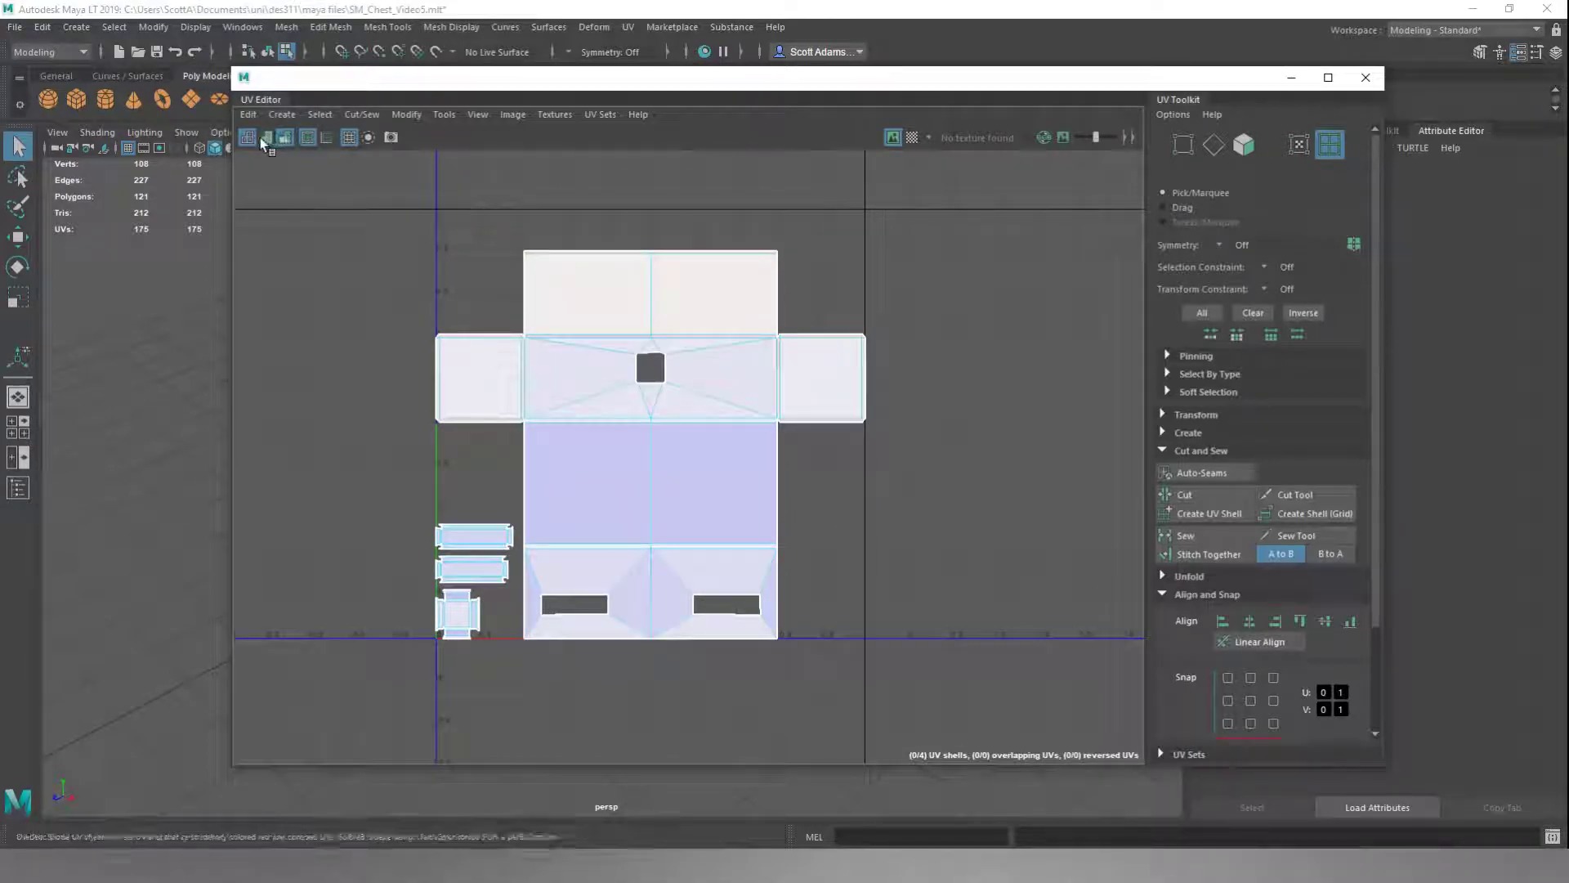
Turn off UV Distortion and select all four UV shells as whole shells
left_click(285, 137)
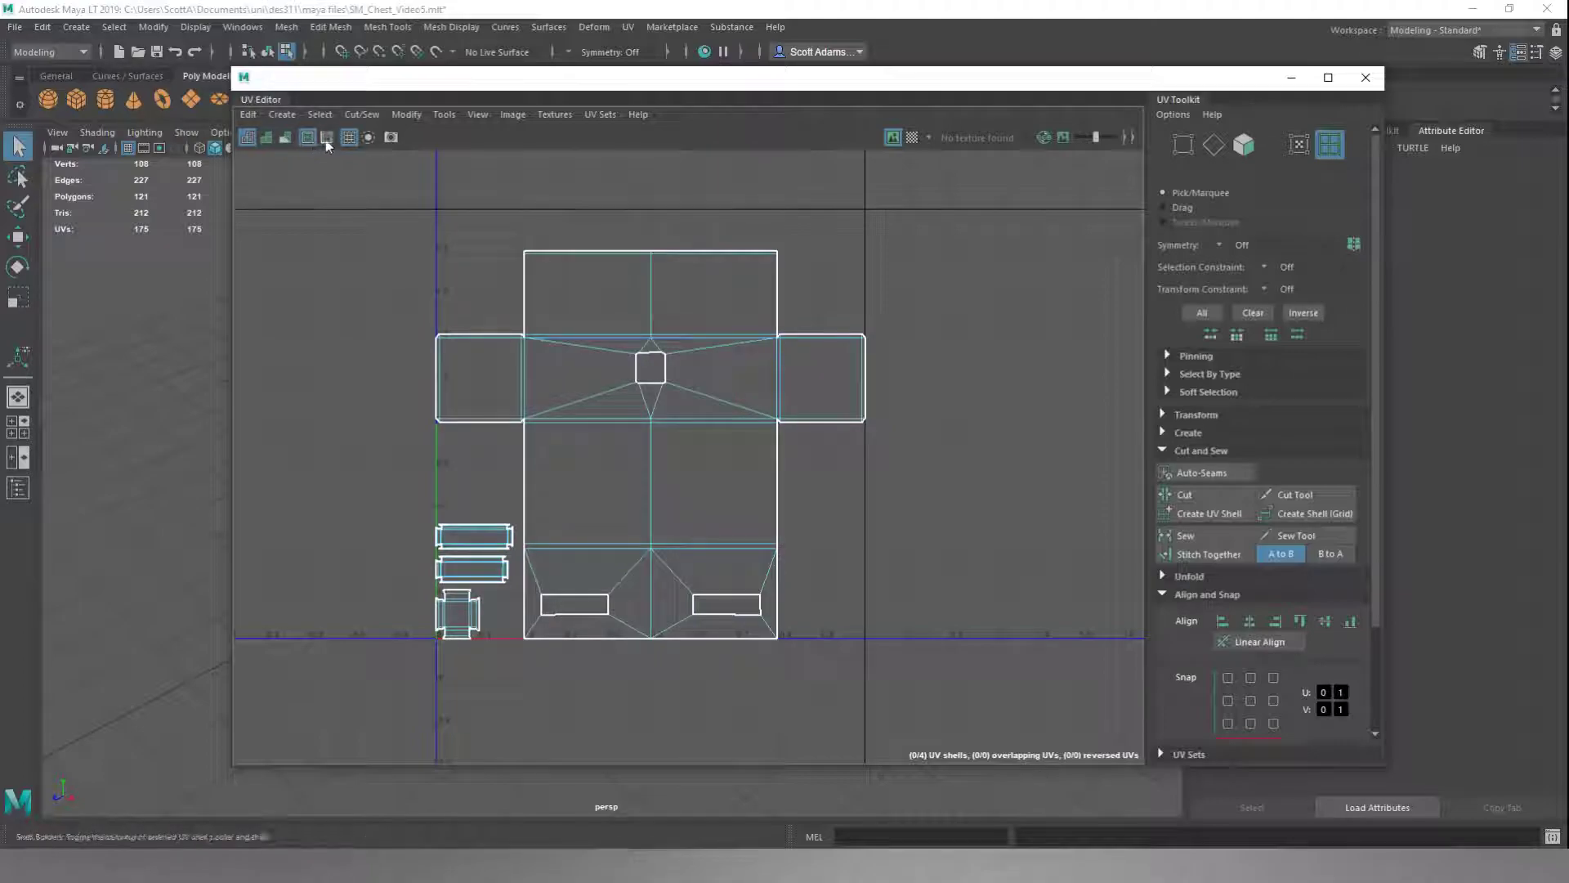
left_click(513, 115)
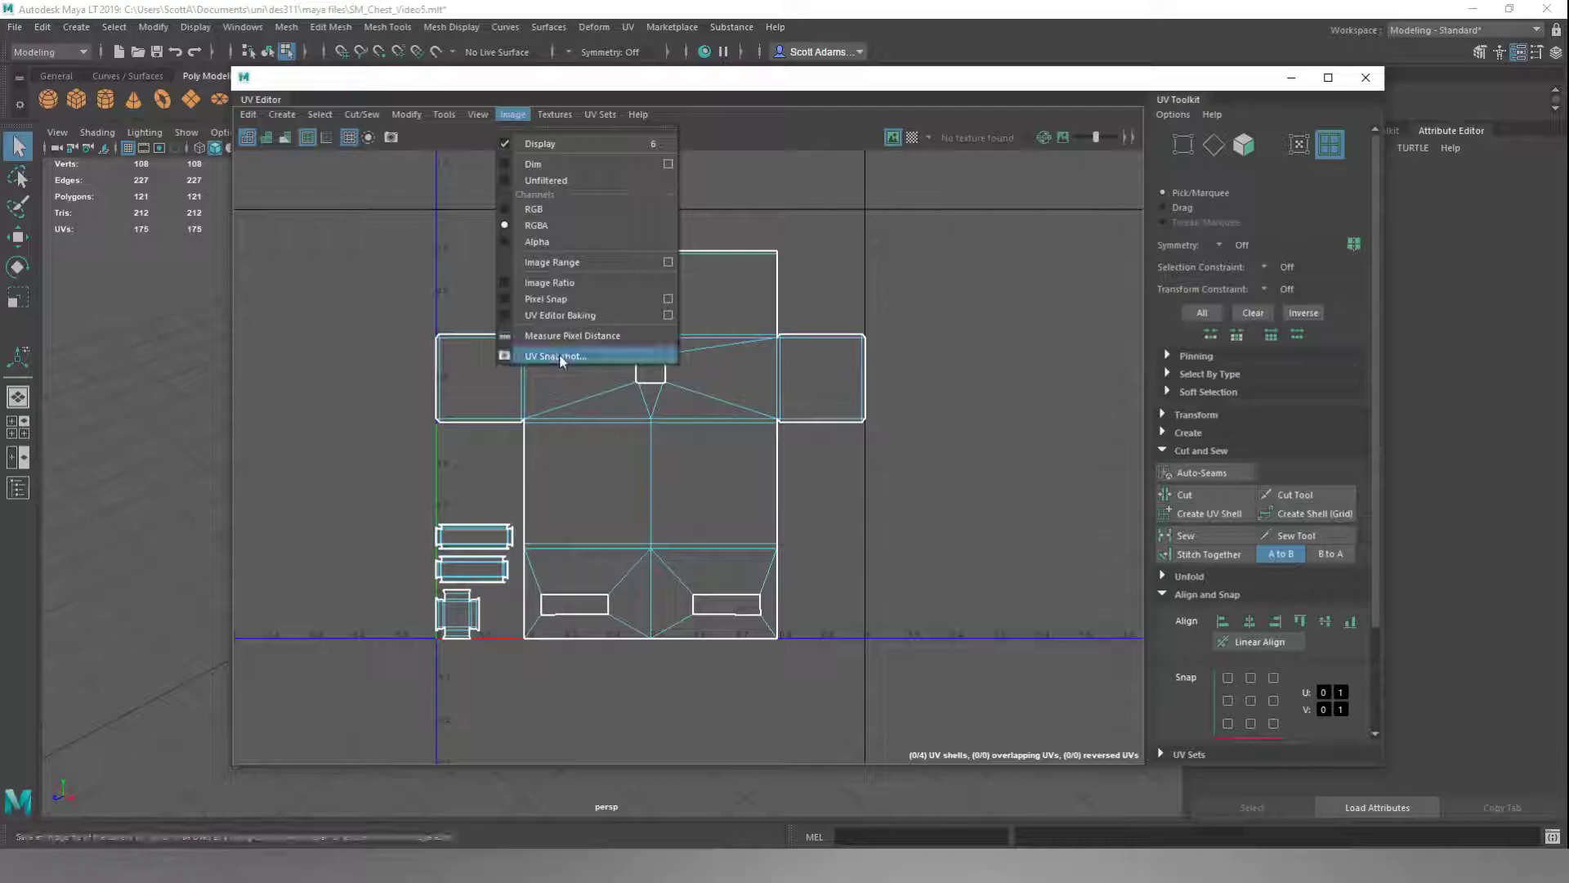
left_click(388, 250)
right_click_drag(377, 232, 352, 220)
left_click_drag(368, 232, 832, 691)
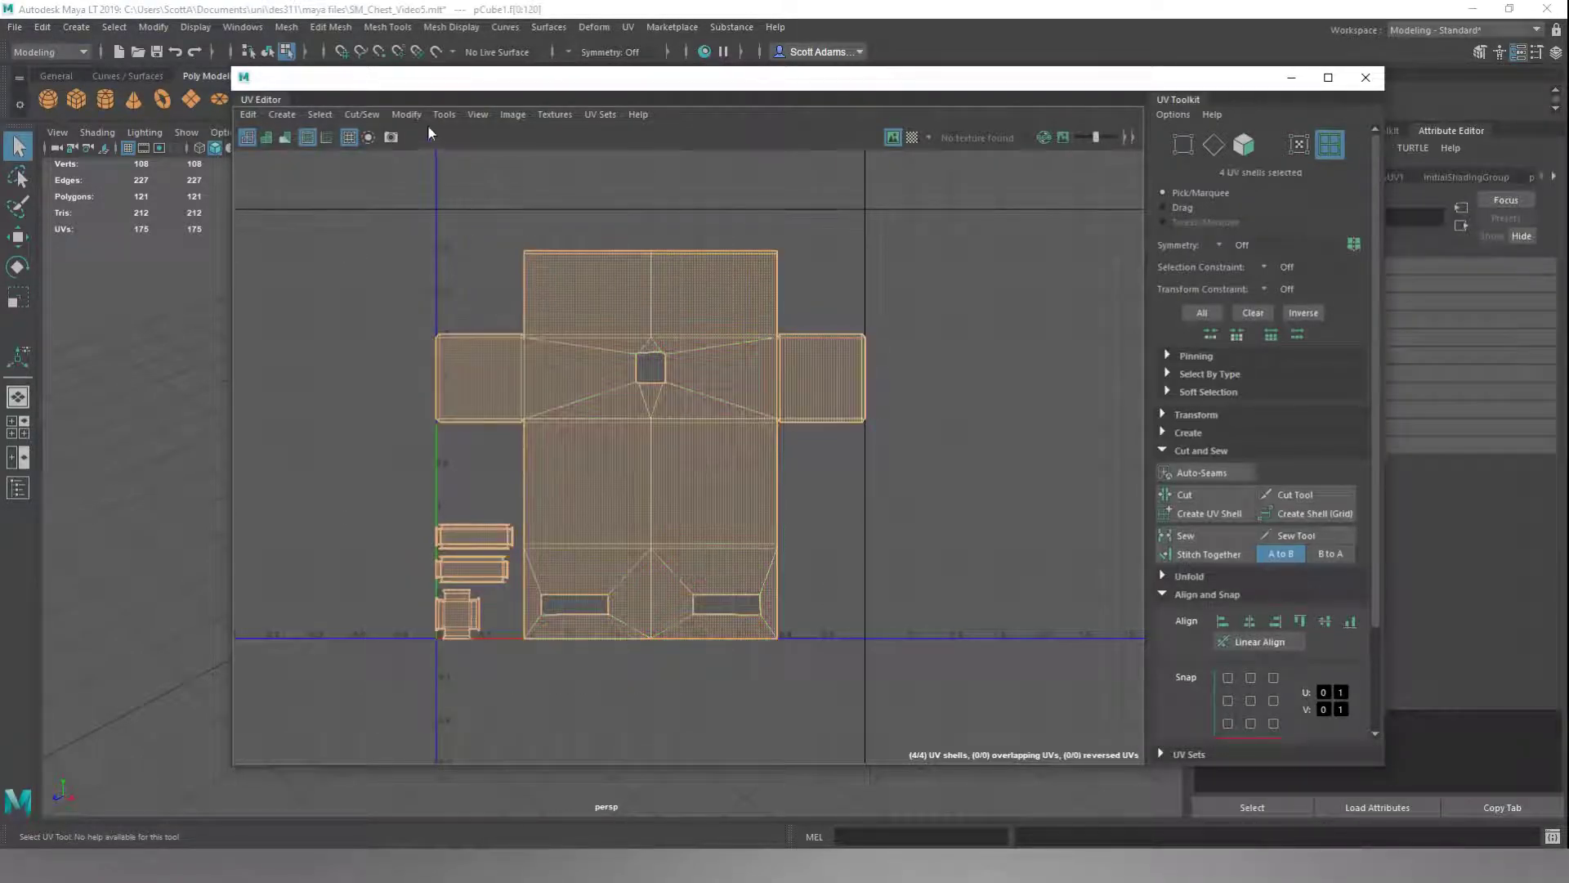
Save a 2048 × 2048 PNG UV snapshot named UV_Chest.png
left_click(513, 115)
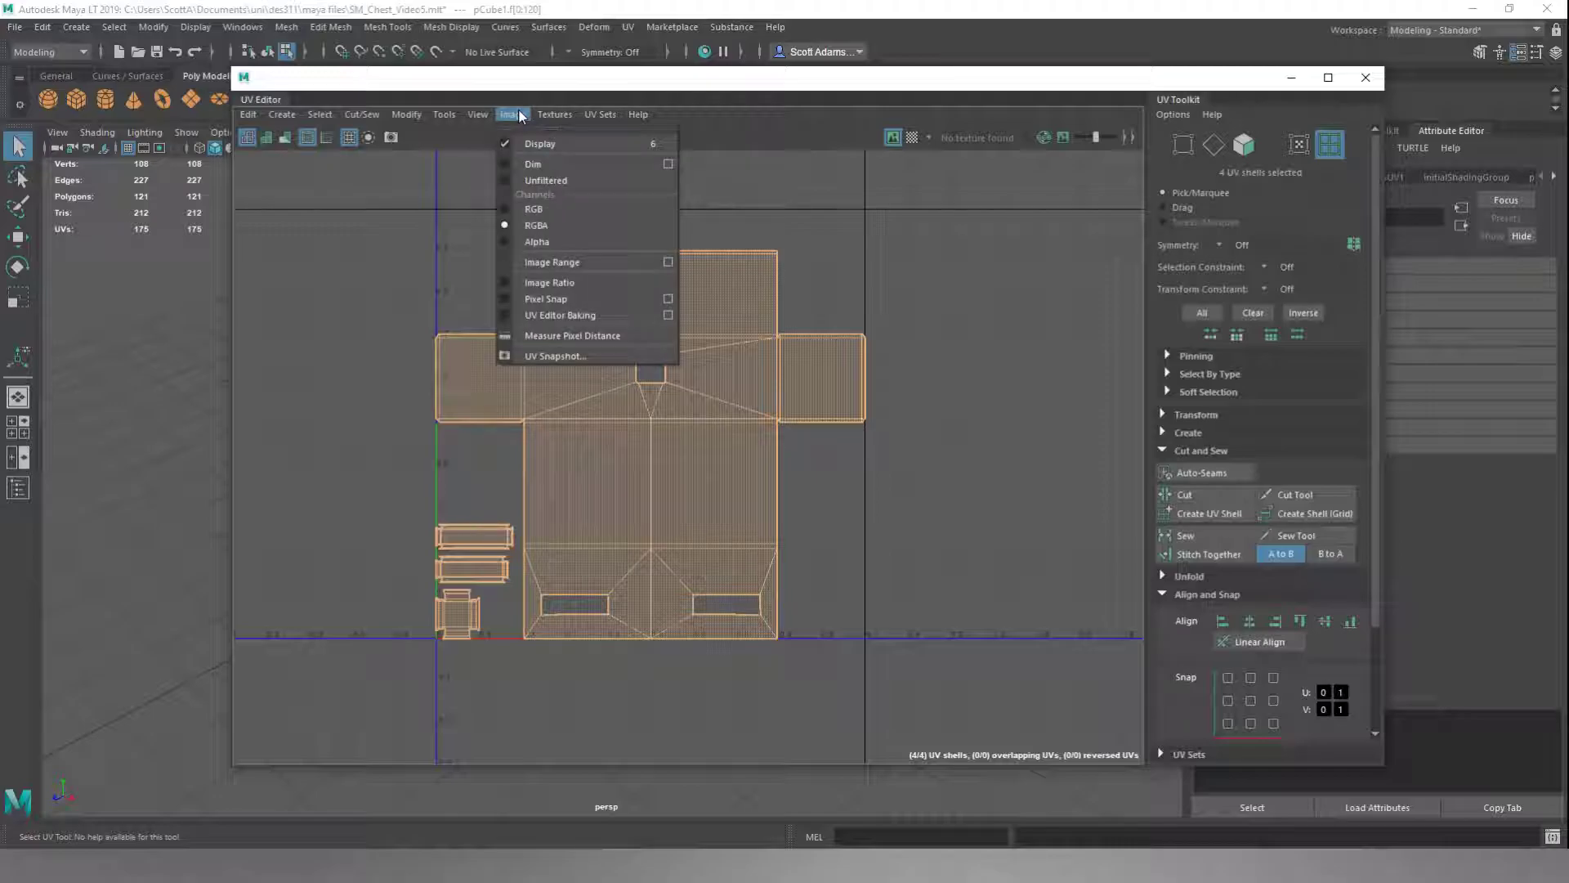
left_click(555, 356)
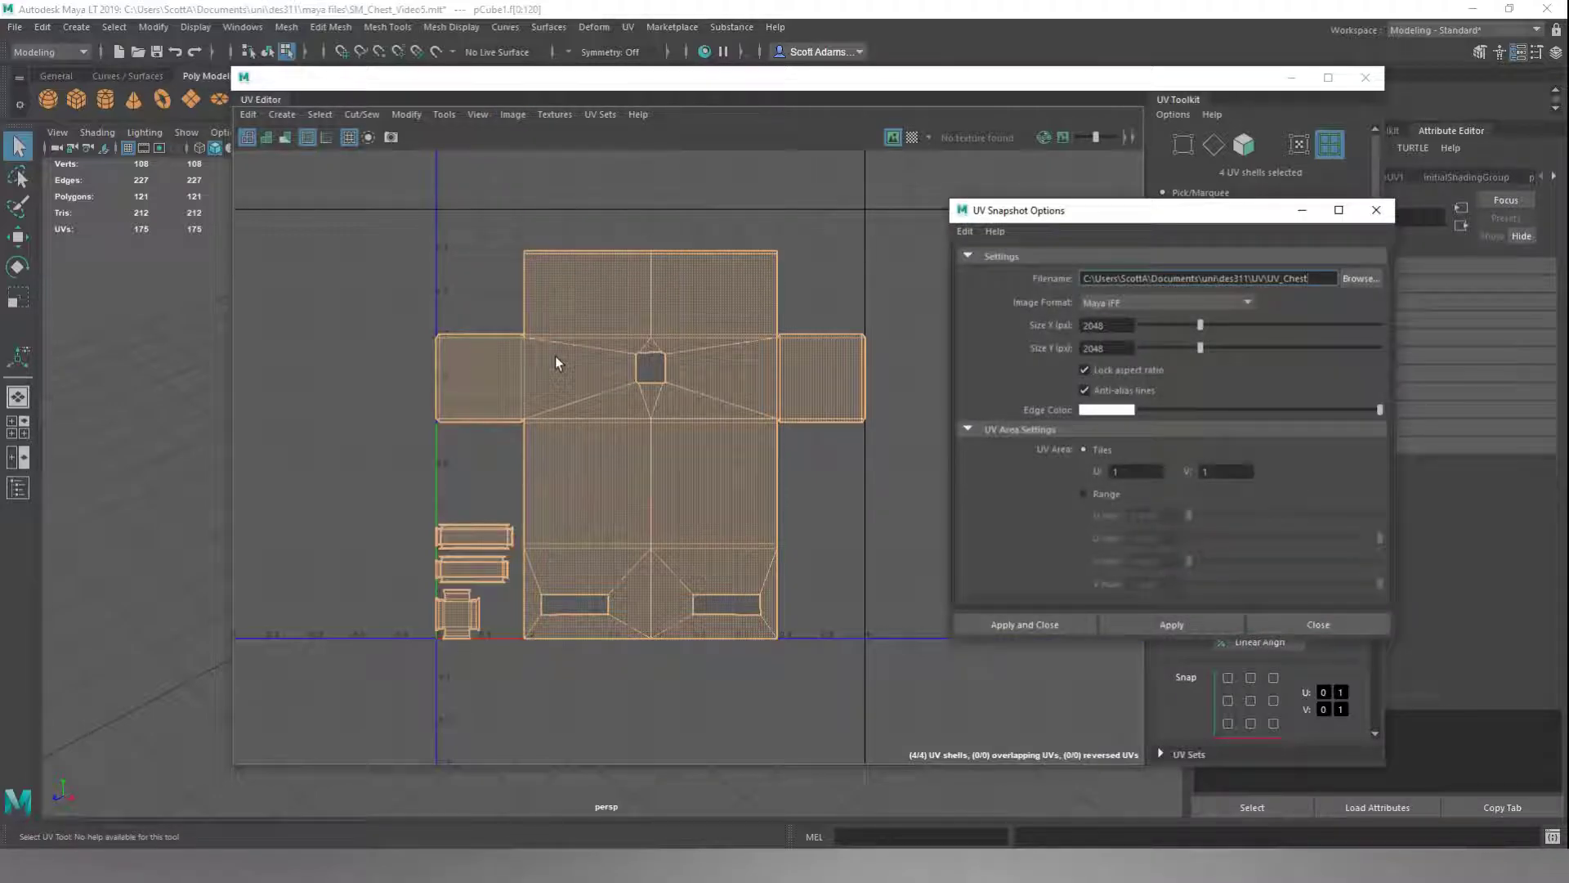
left_click_drag(1113, 210, 1034, 228)
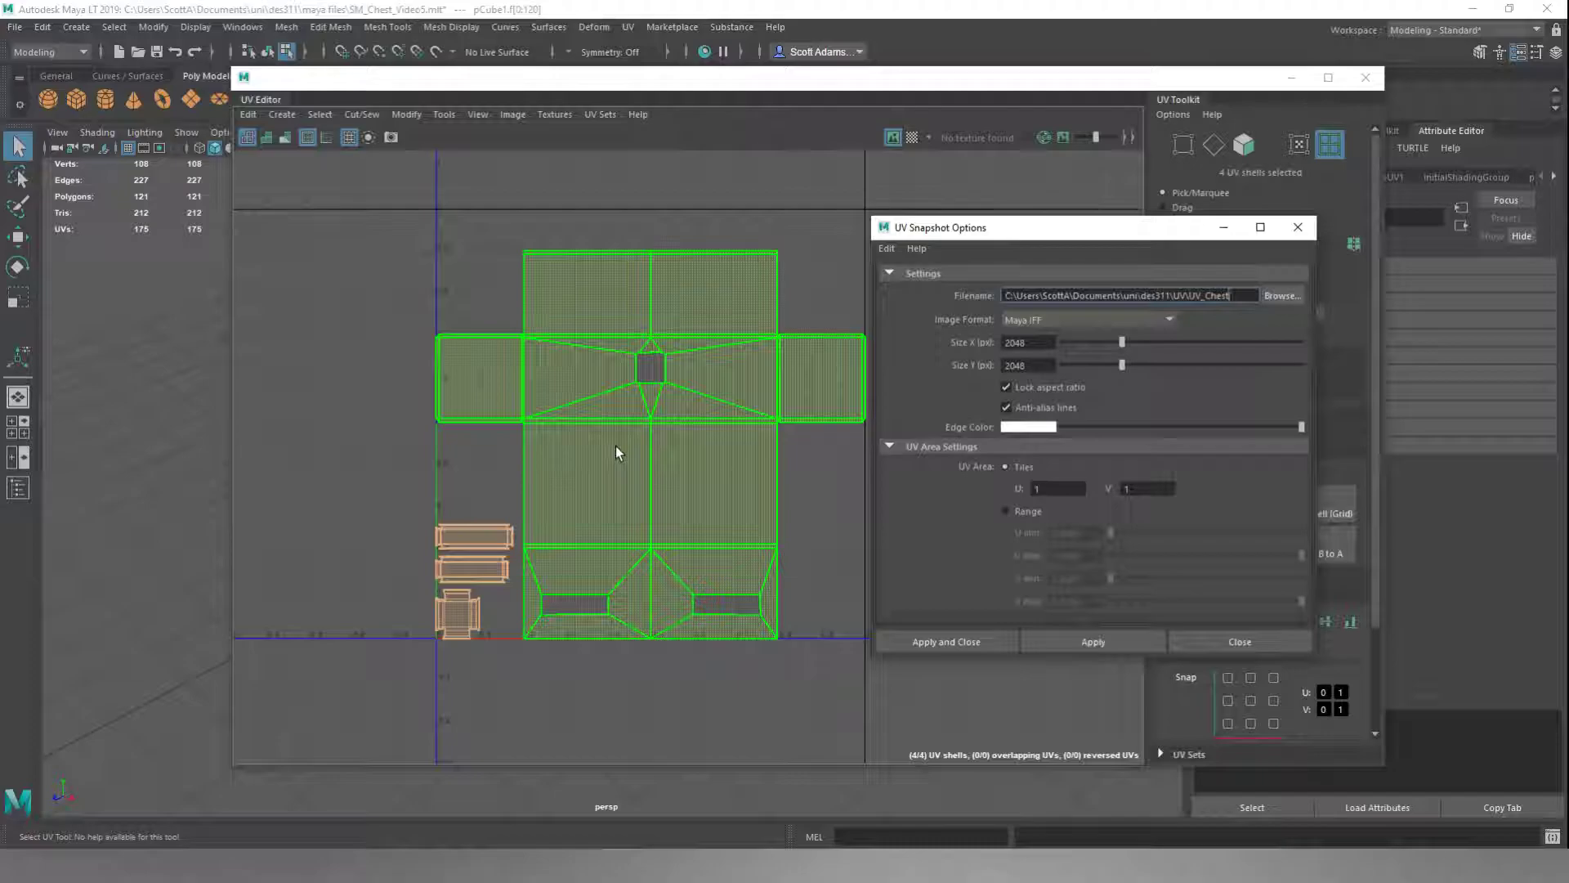
left_click(1016, 297)
left_click(1167, 323)
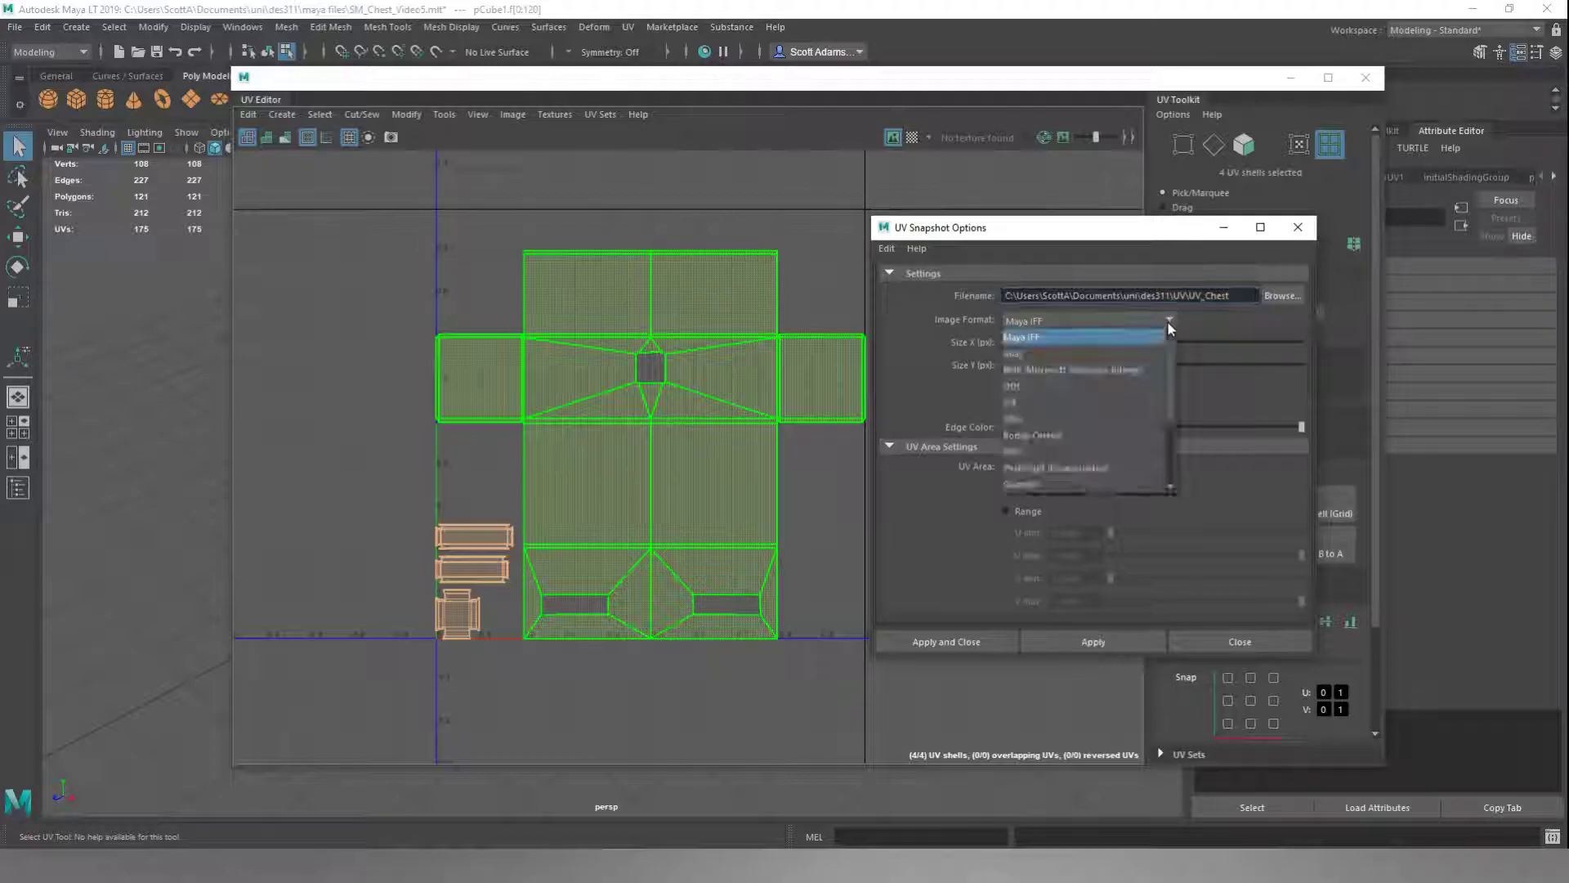
left_click(1032, 448)
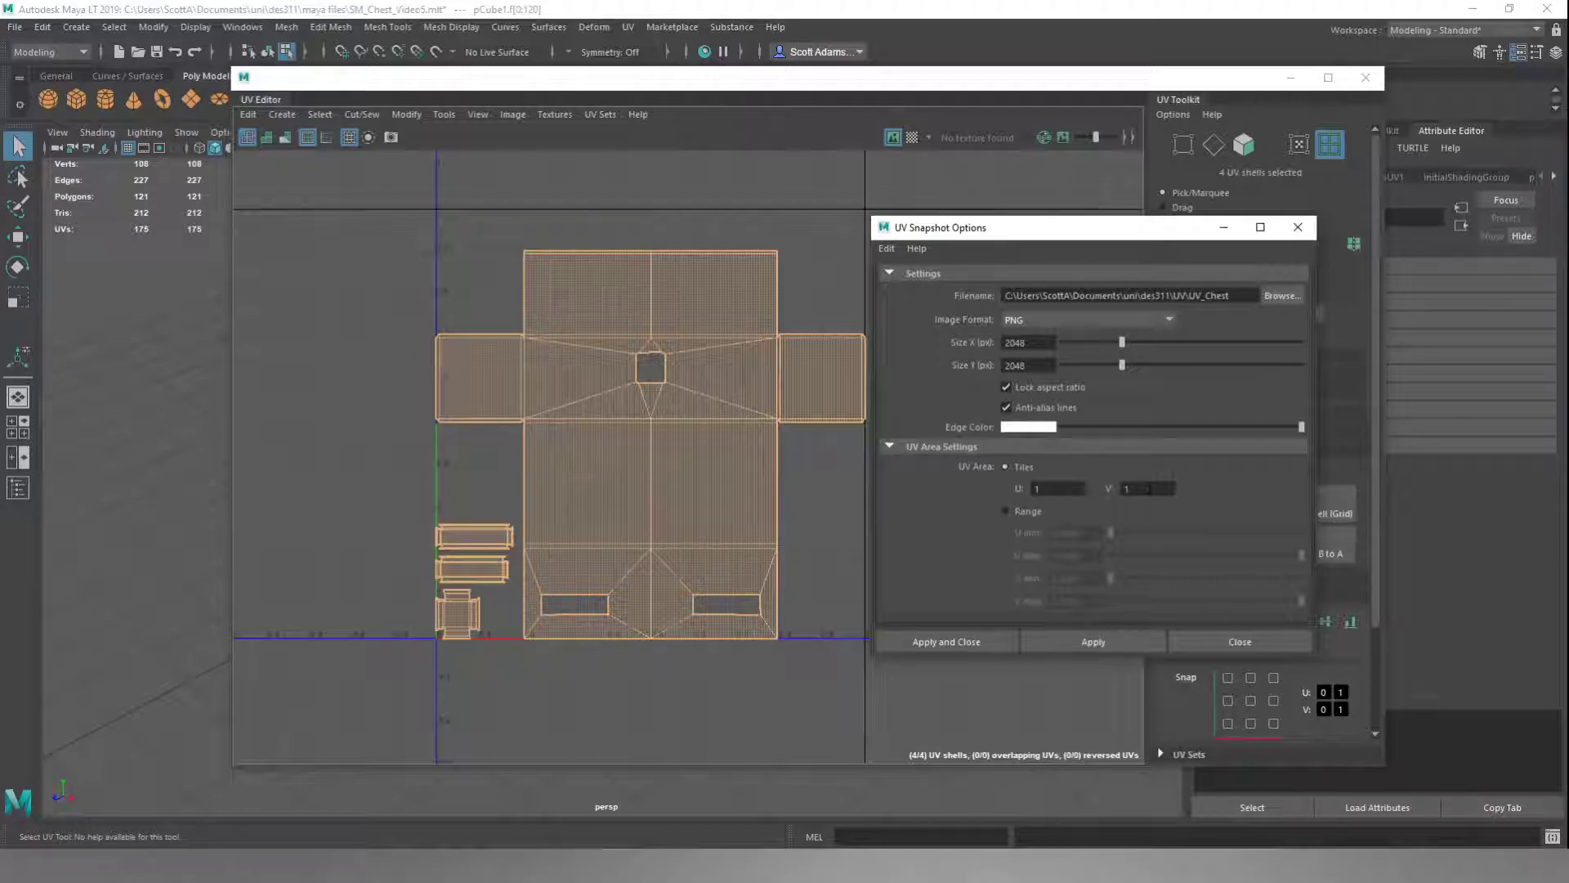
left_click(989, 635)
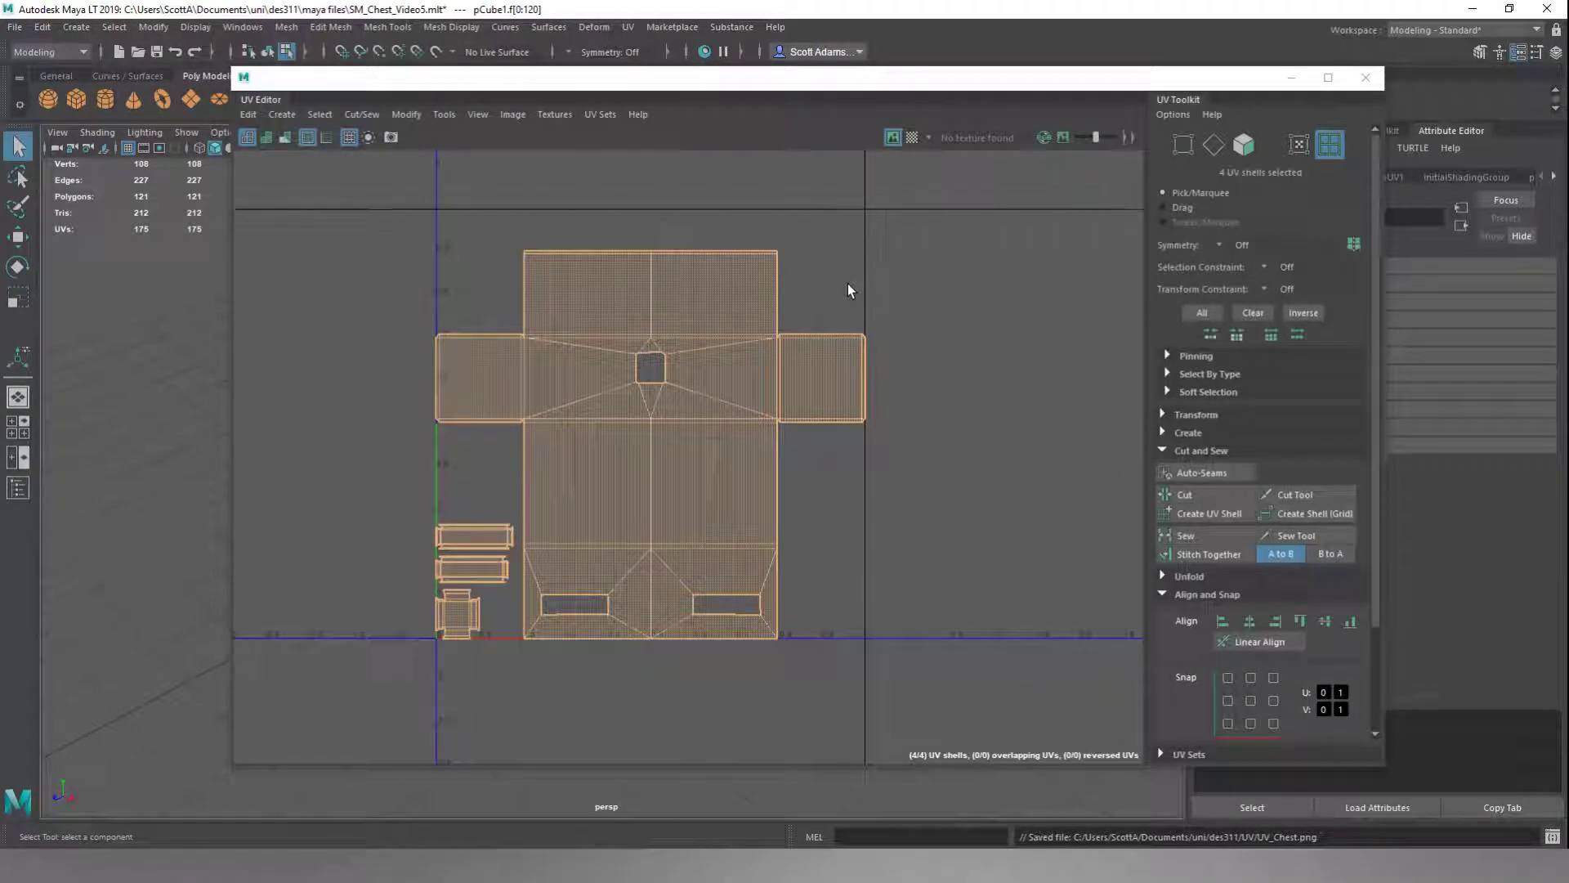
Deselect all UV shells by clicking empty space in the UV Editor
left_click(909, 277)
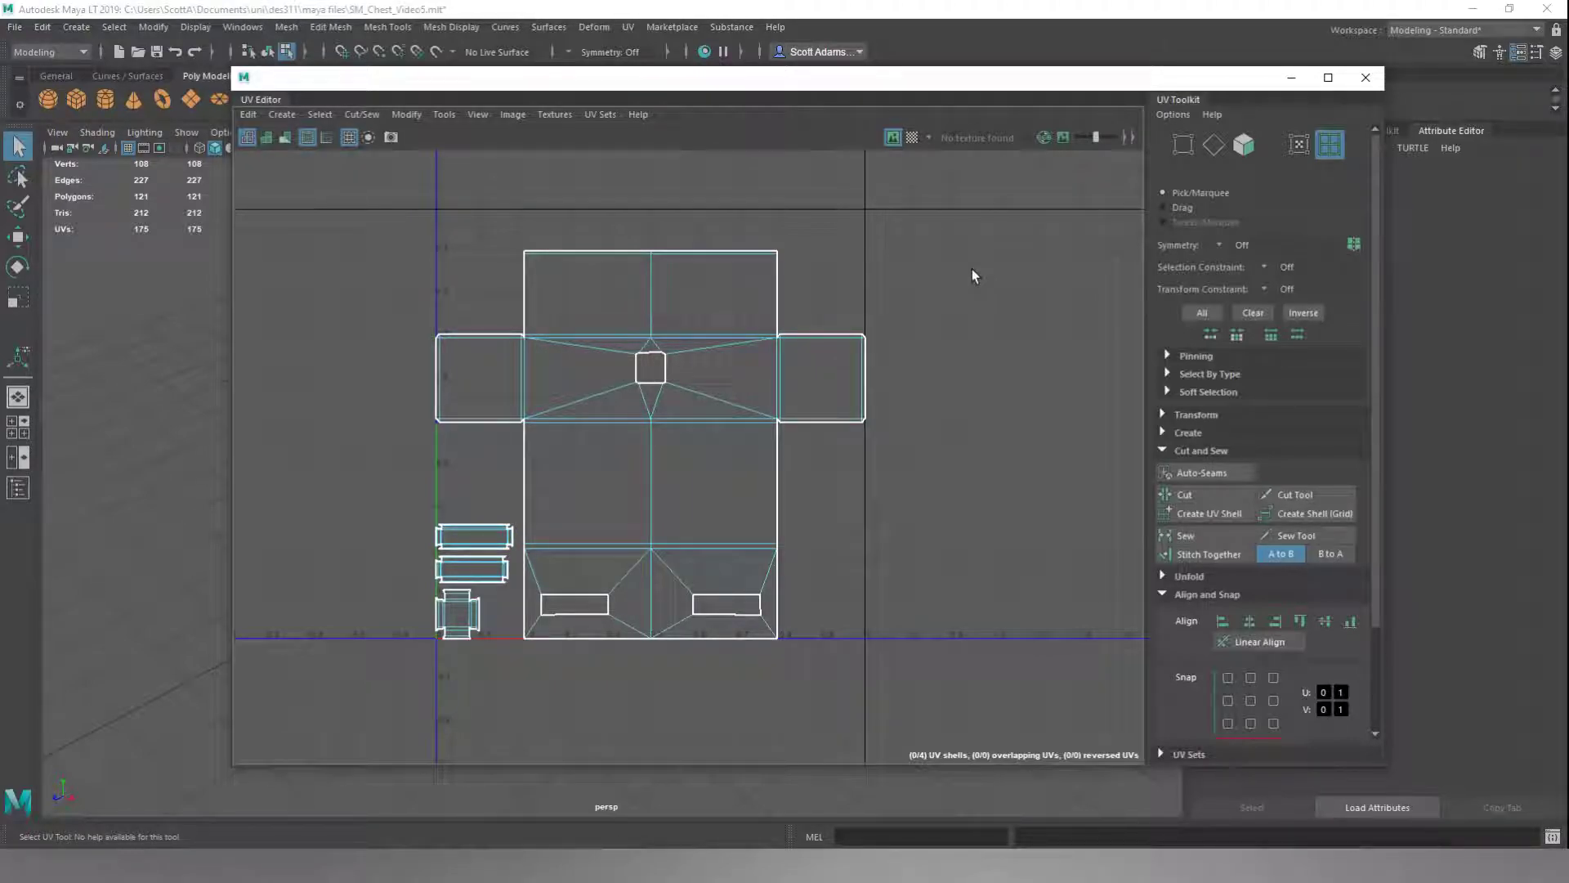
Close the UV Editor, select the chest in Object Mode and delete its construction history
left_click(1366, 78)
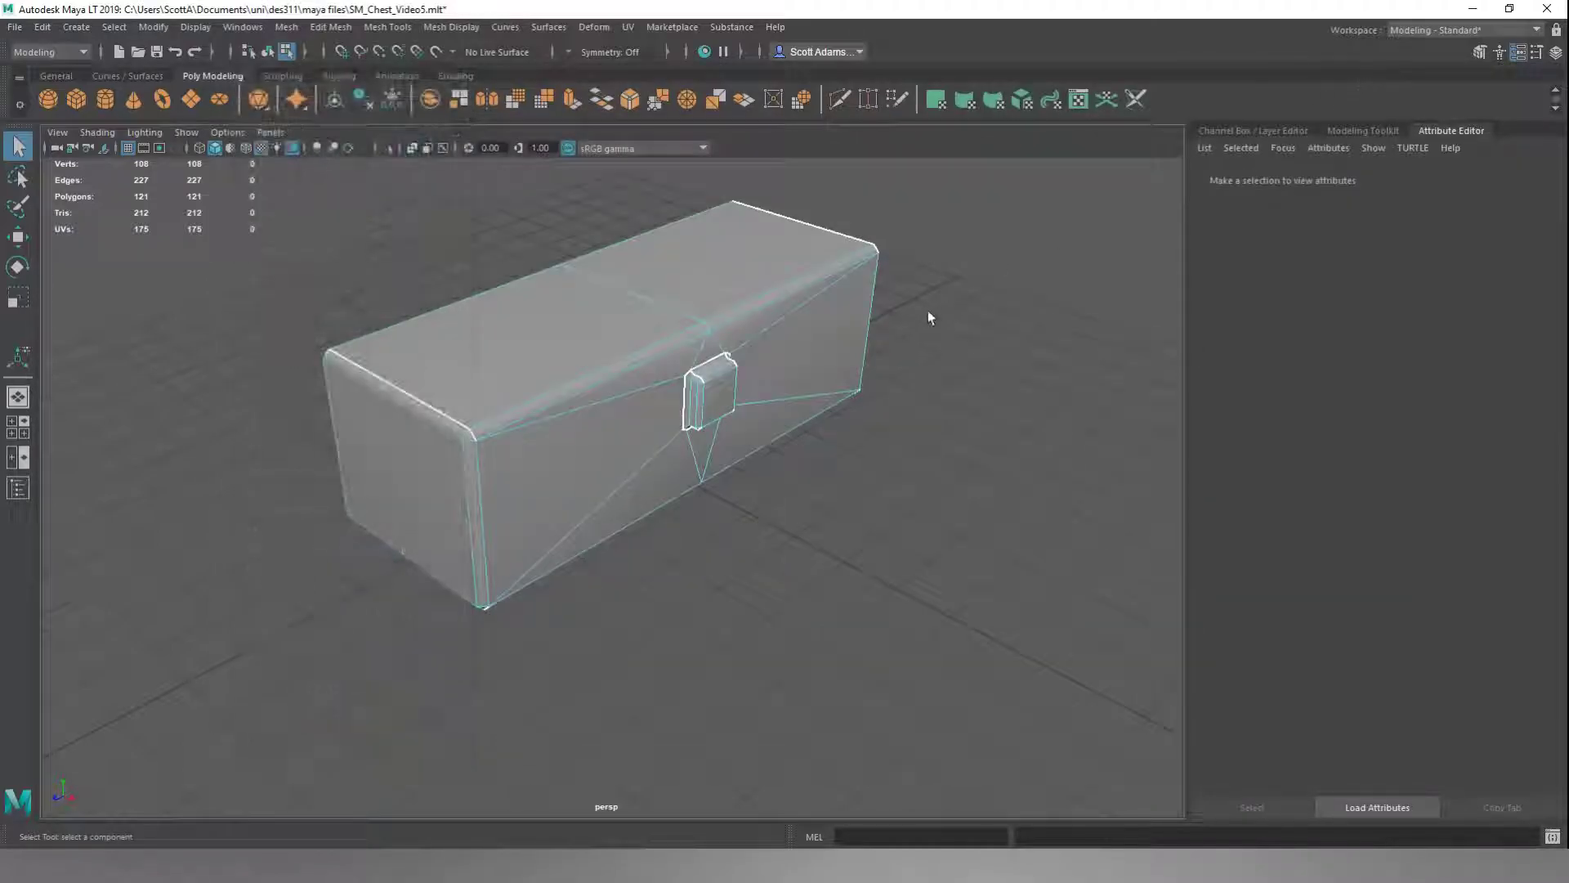
right_click_drag(928, 312, 969, 286)
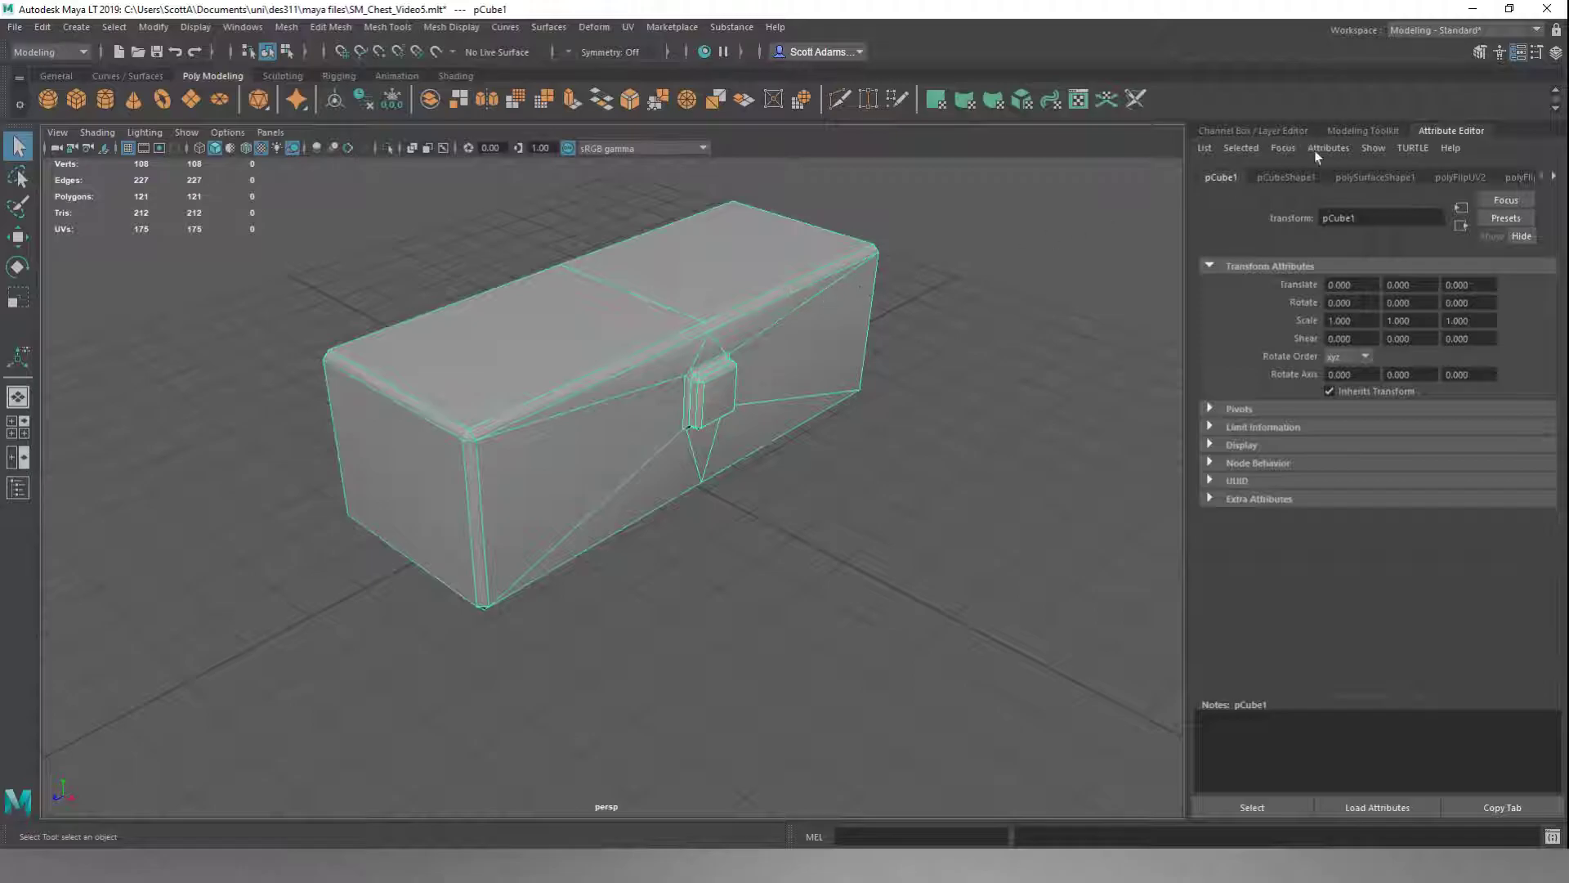
left_click(1292, 130)
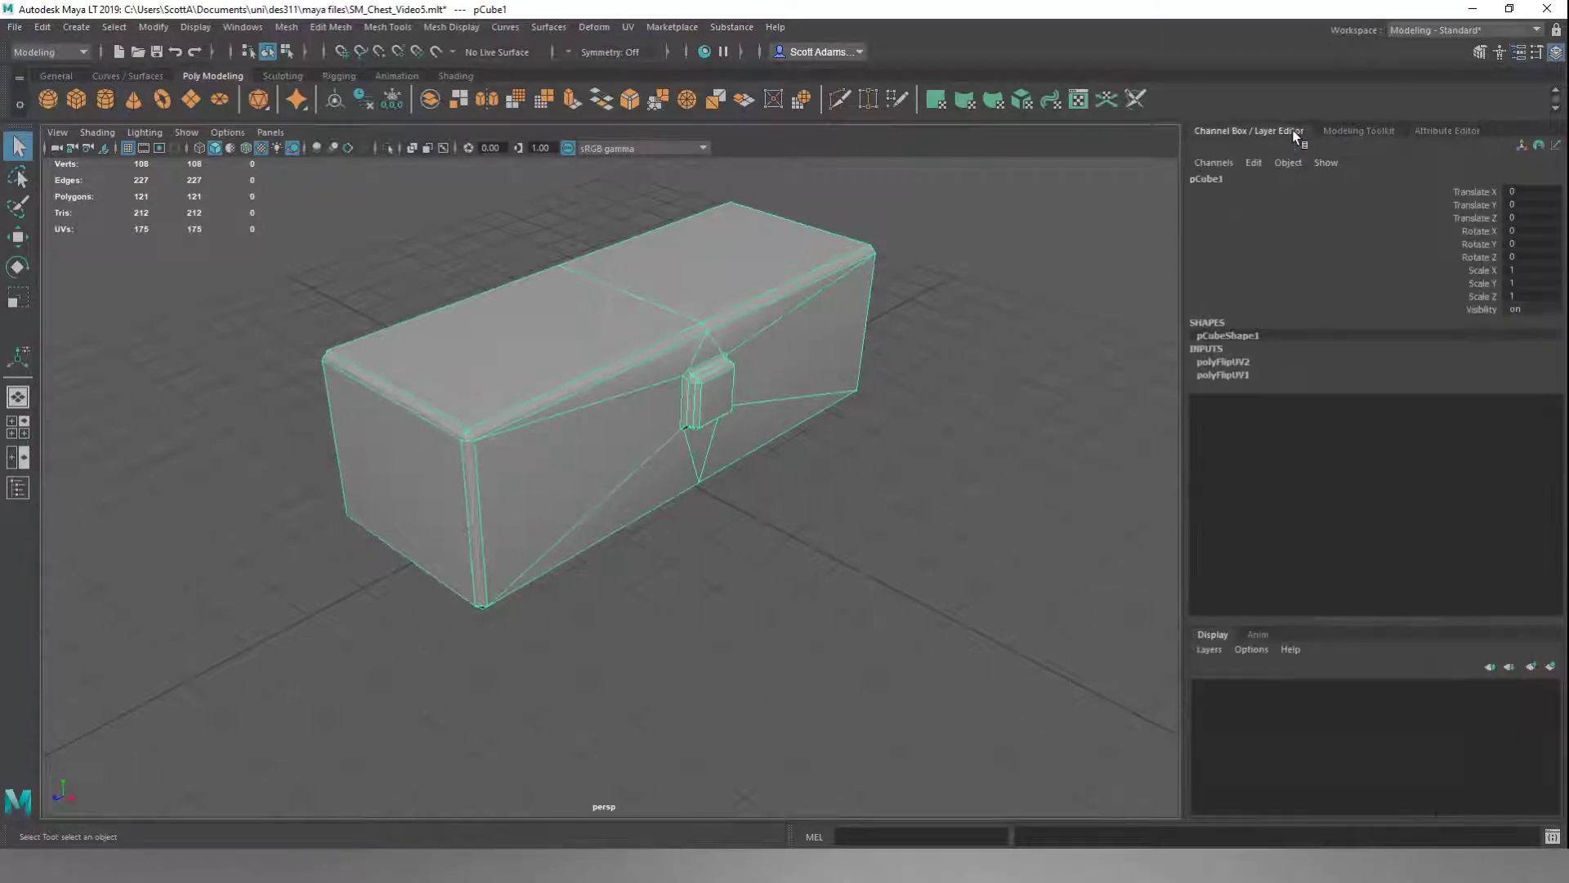
left_click(1260, 164)
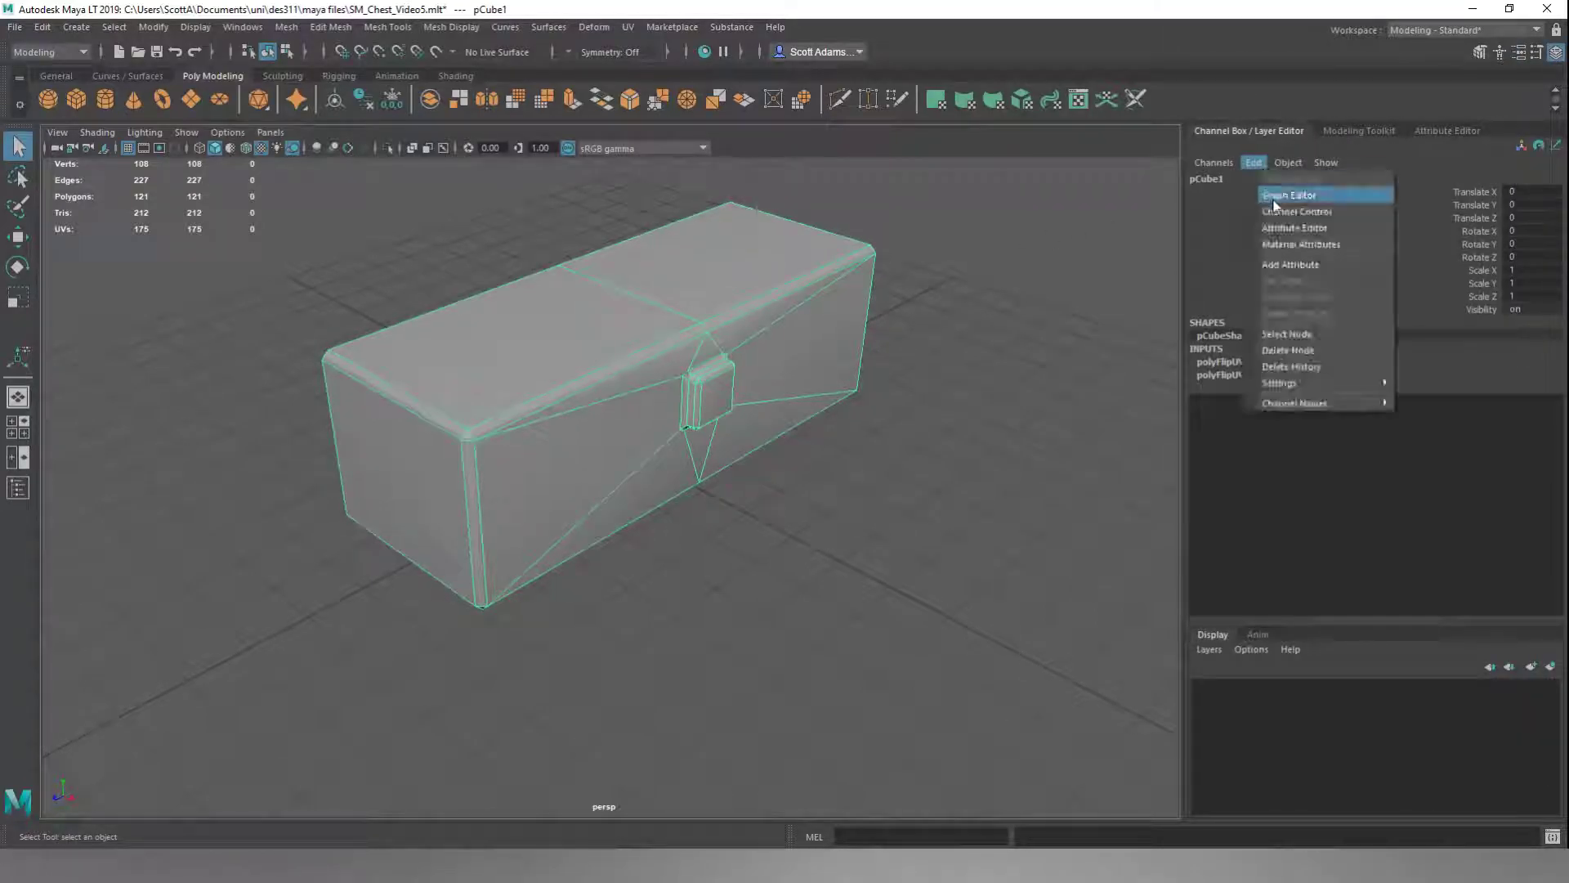
left_click(1291, 366)
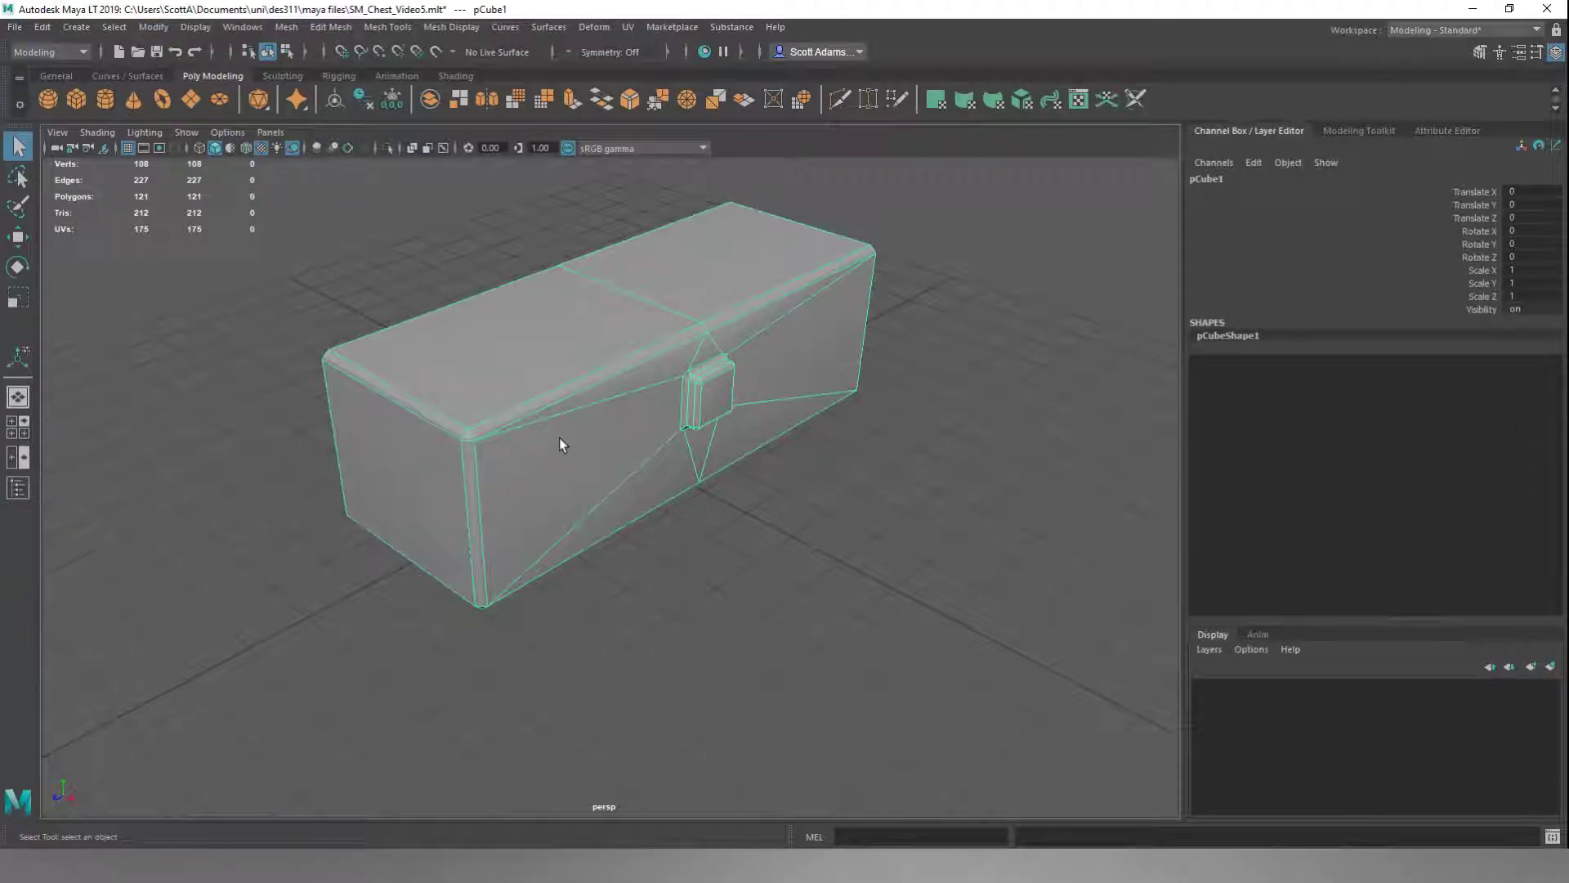
left_click_drag(572, 482, 719, 430, "alt")
key("w")
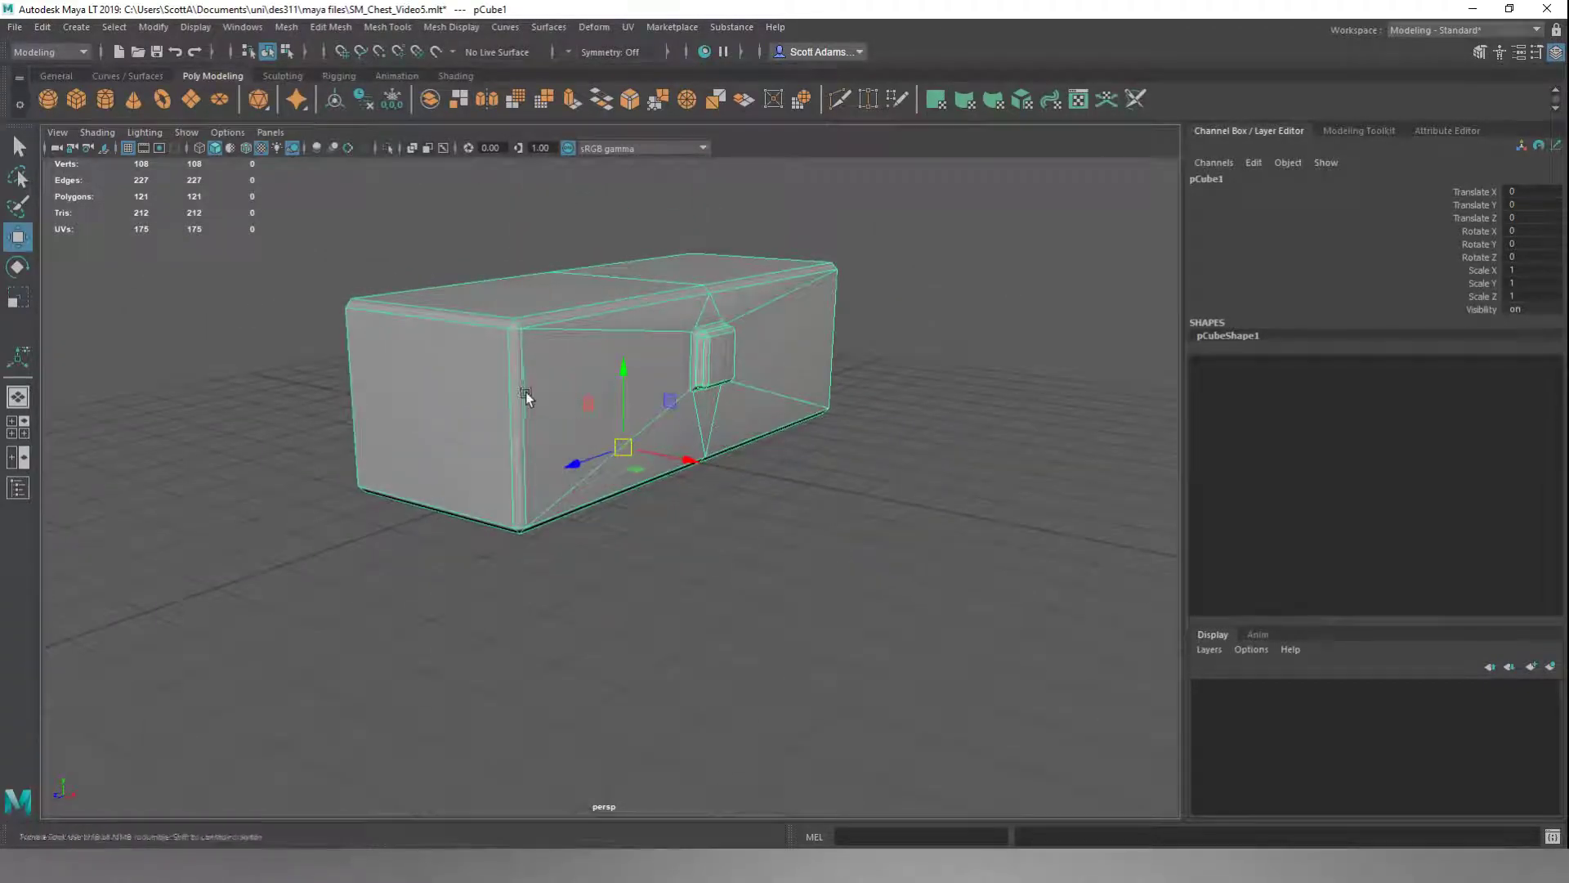
left_click_drag(526, 391, 554, 392, "alt")
left_click_drag(398, 300, 320, 274, "alt")
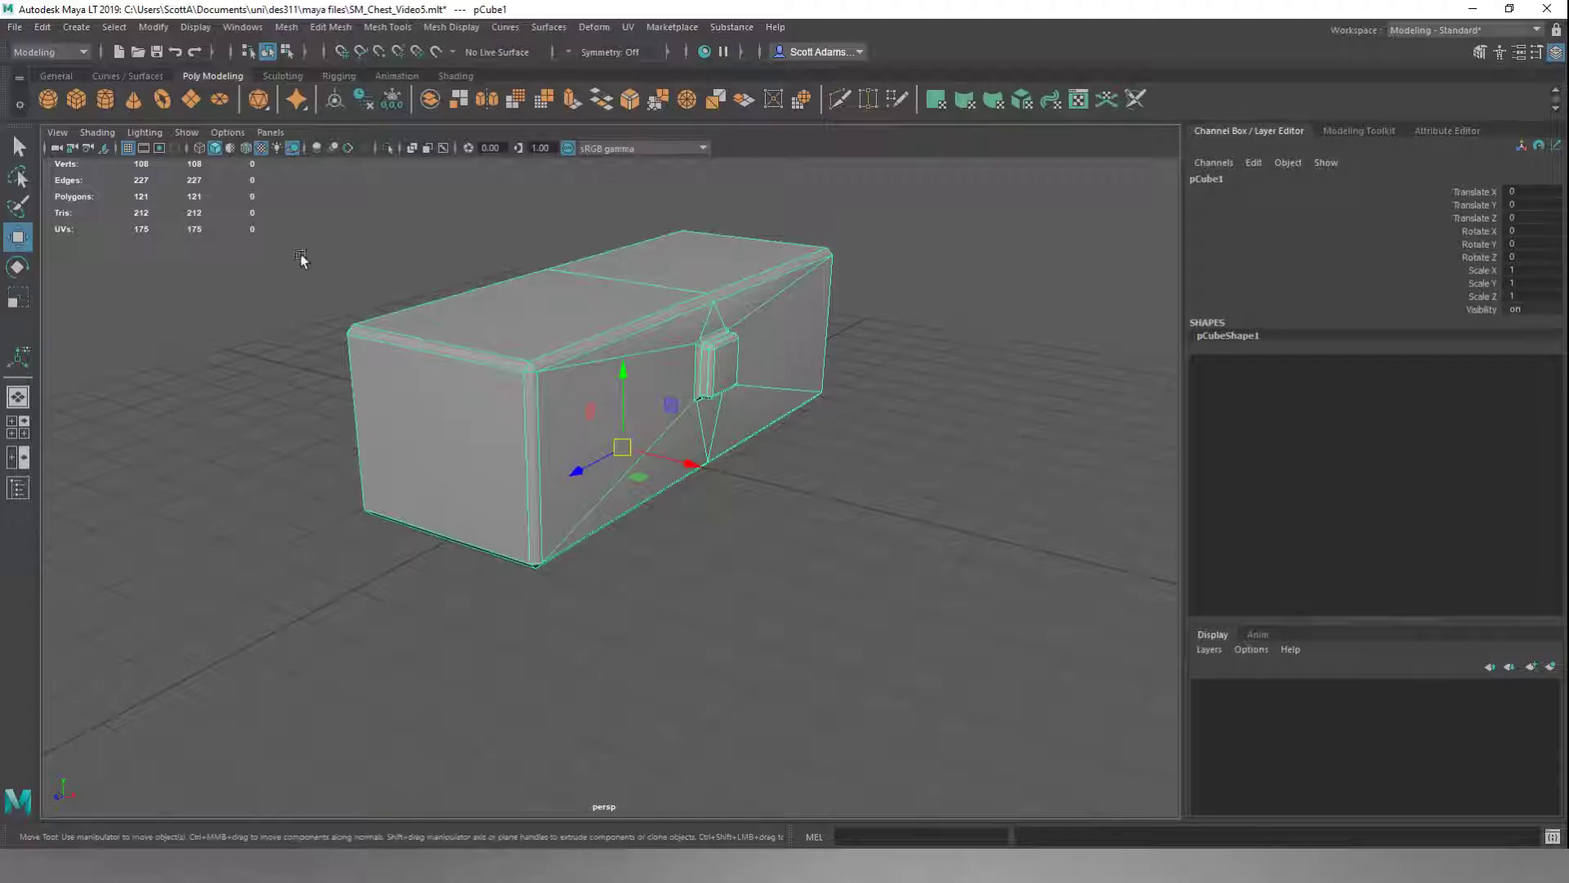
left_click(16, 28)
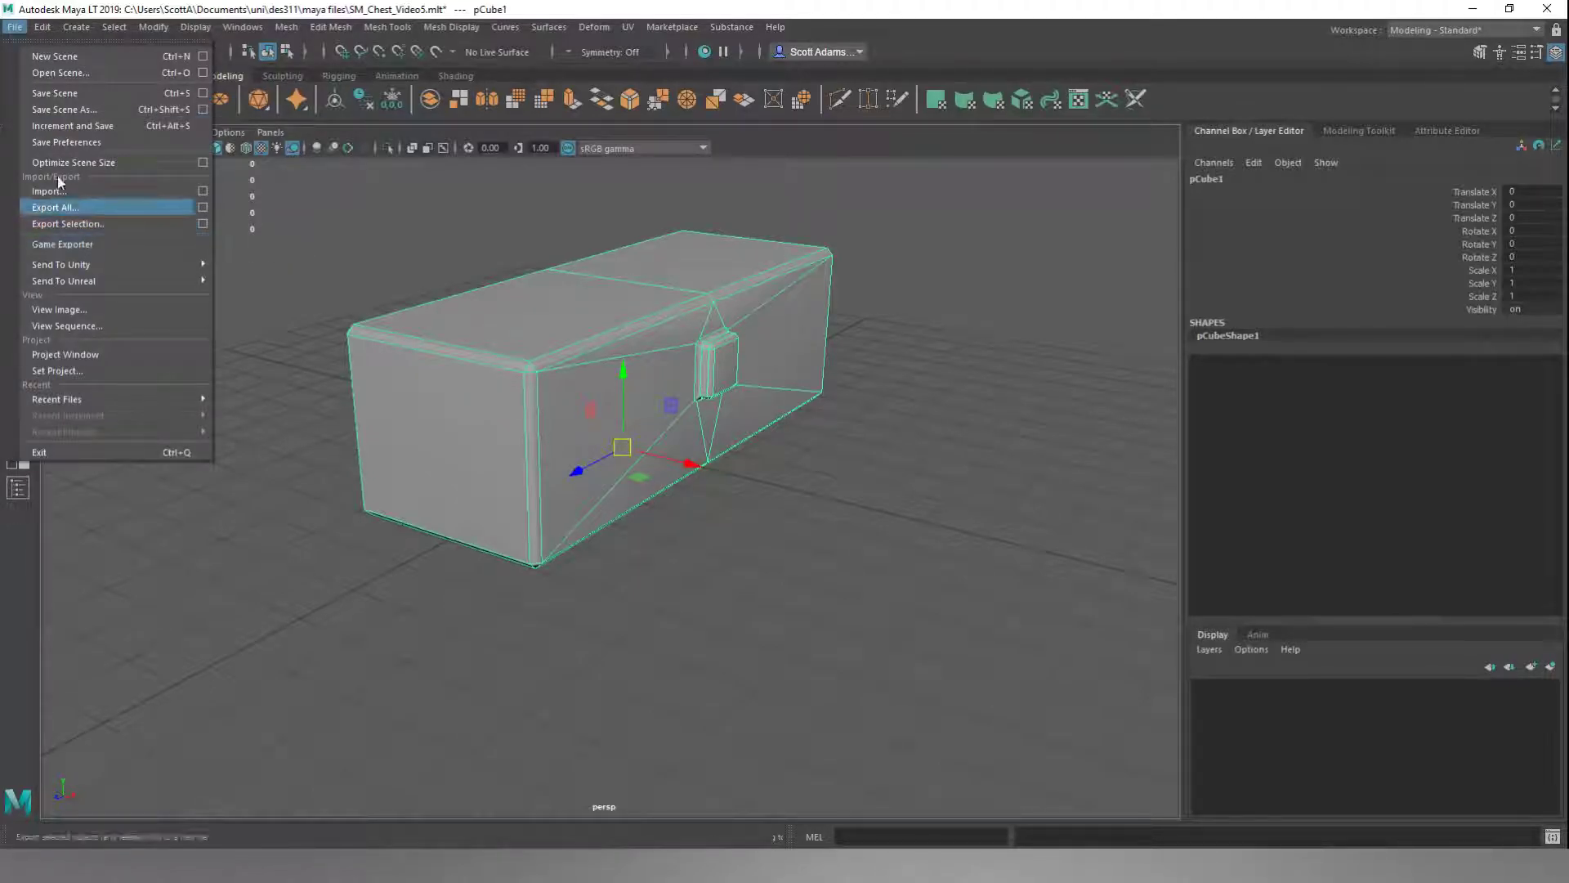
left_click(17, 30)
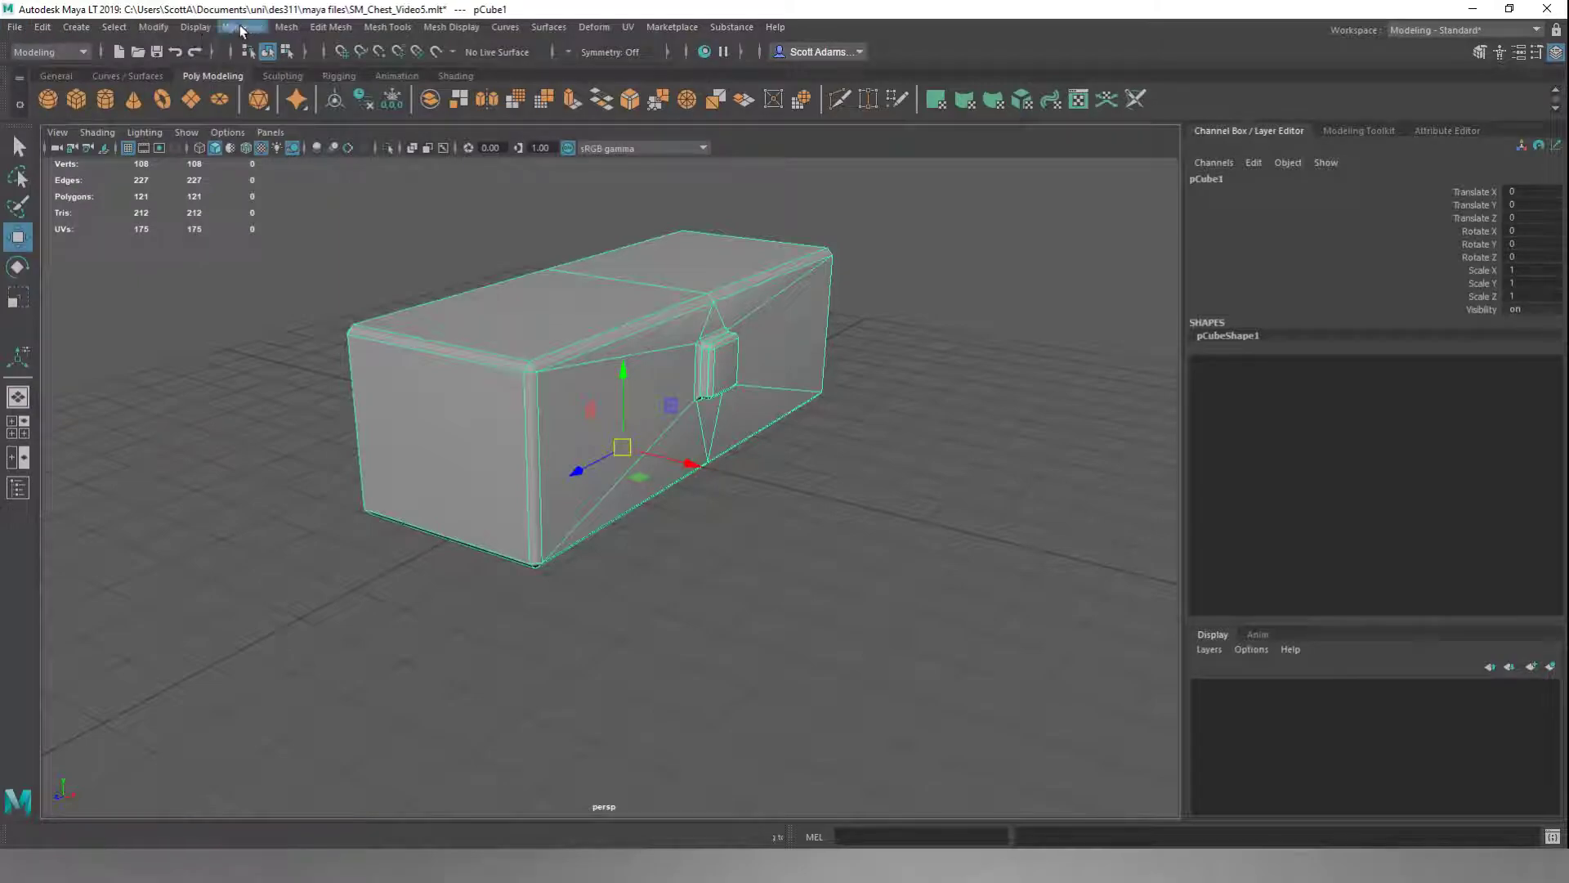
left_click(243, 29)
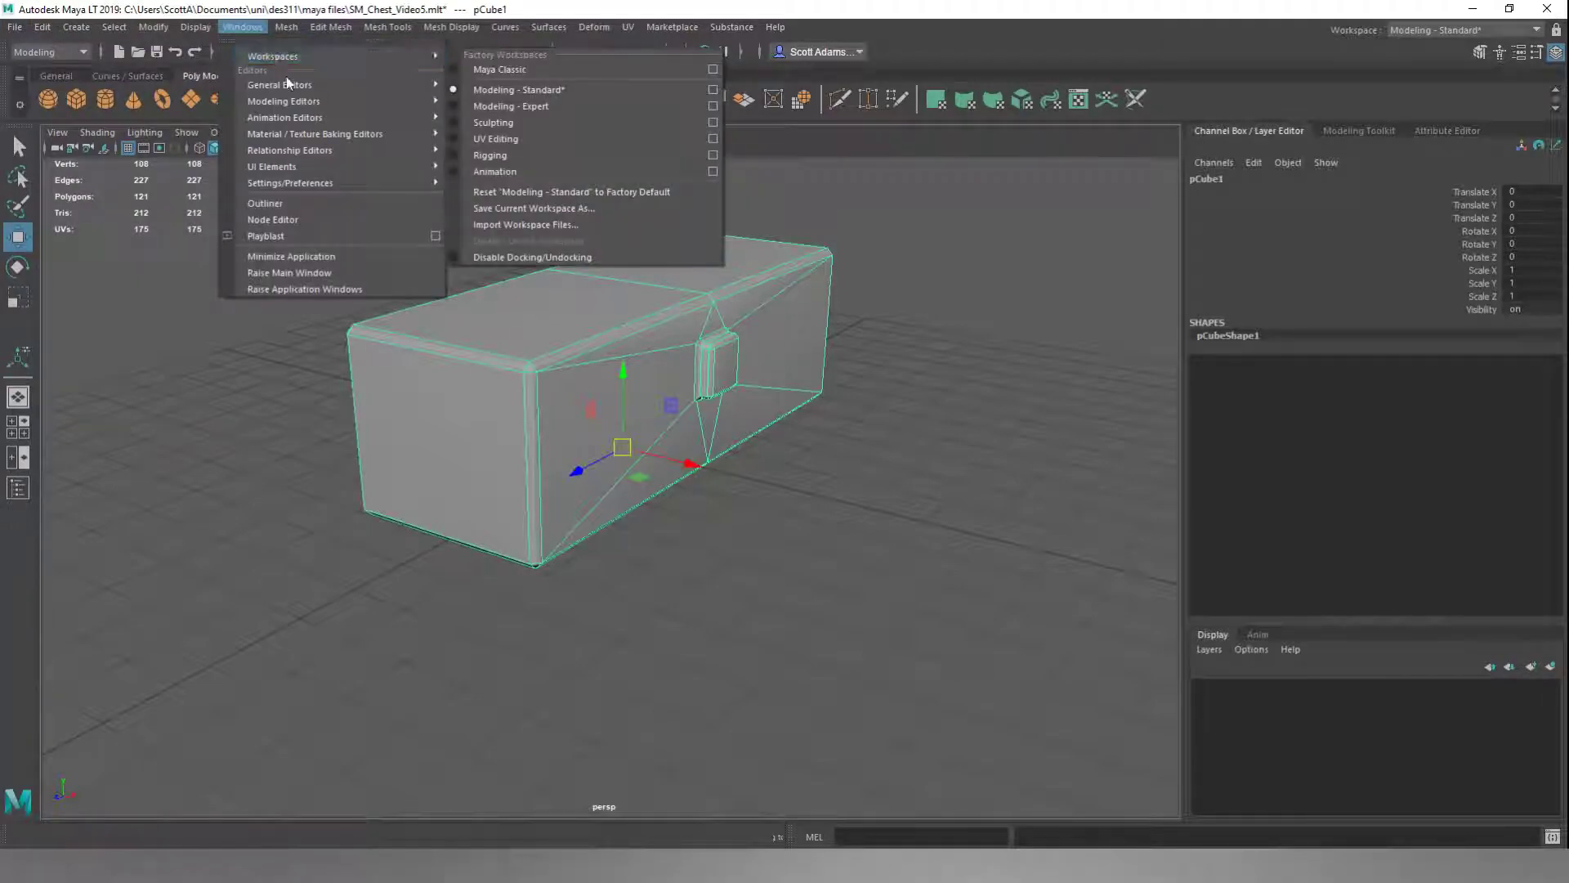
mouse_move(287, 83)
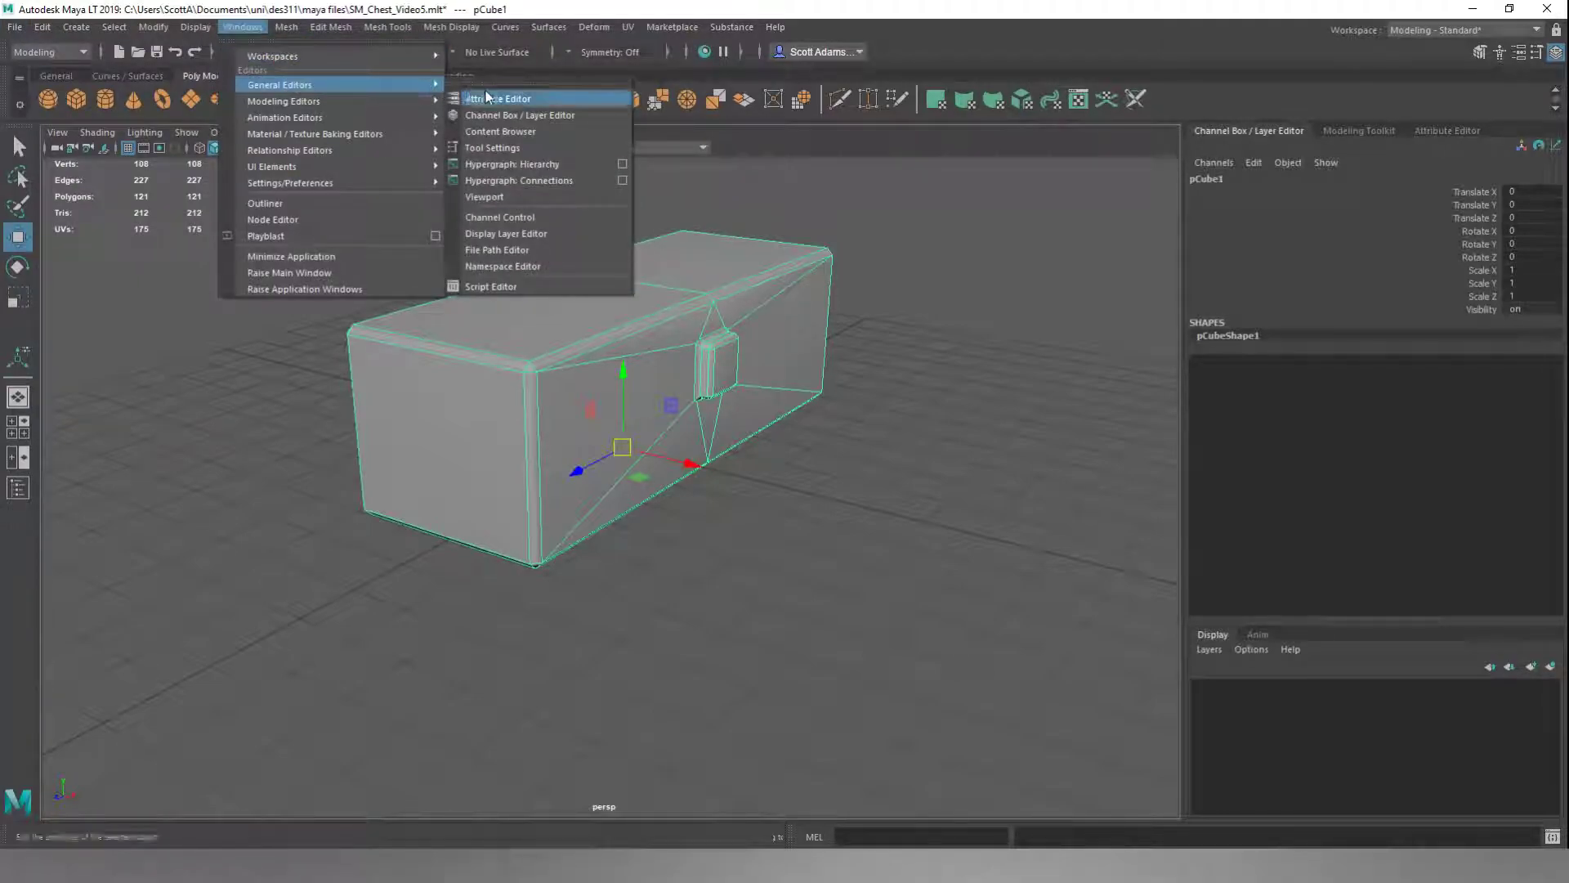
left_click(502, 133)
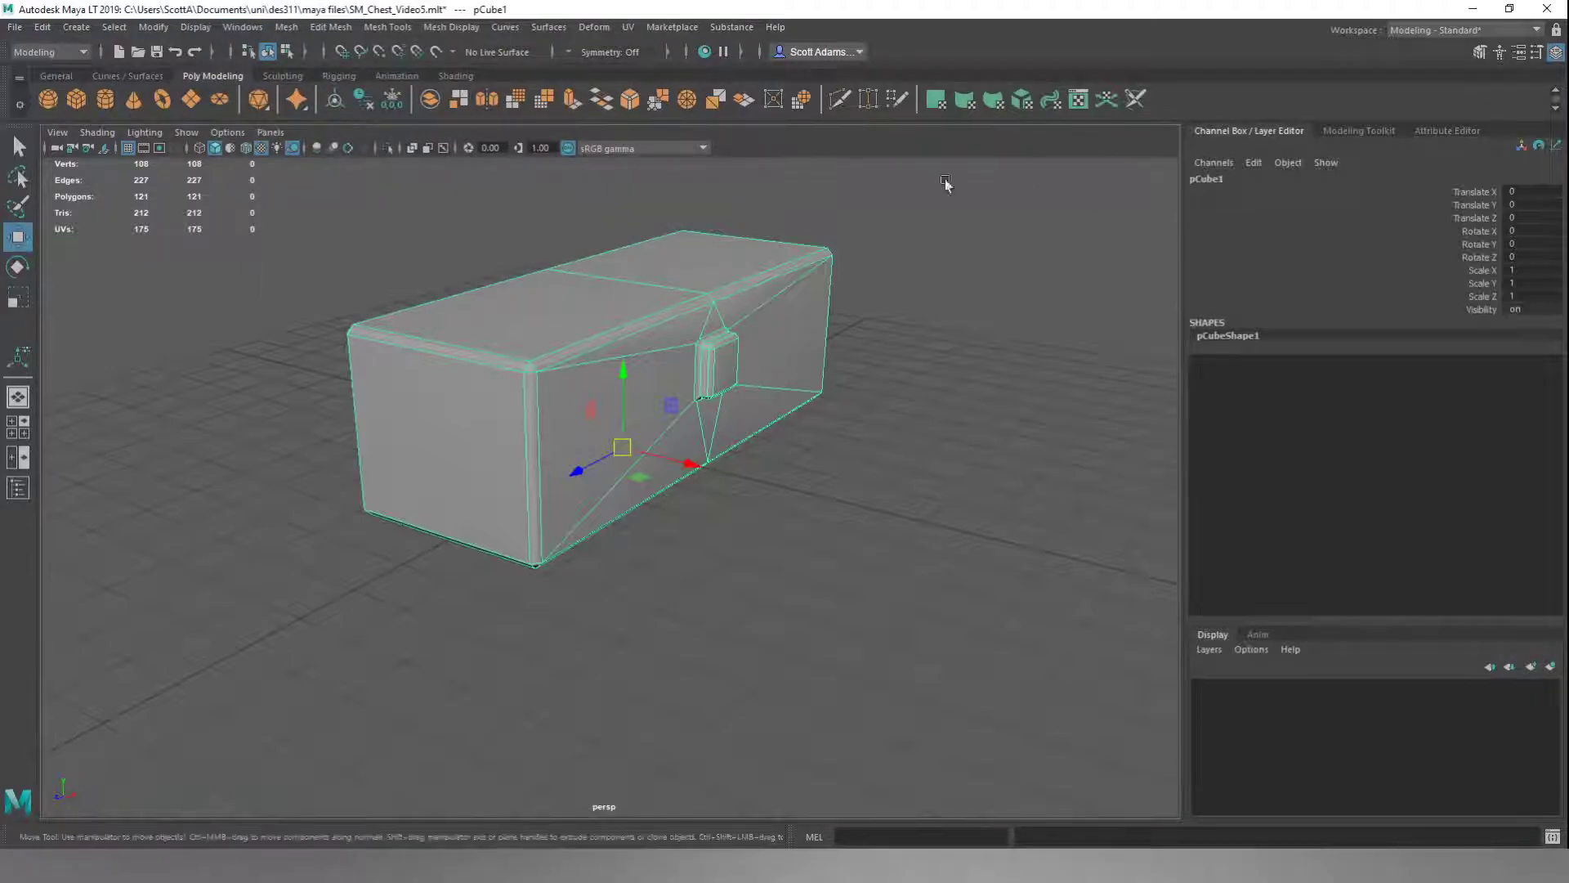
left_click(260, 31)
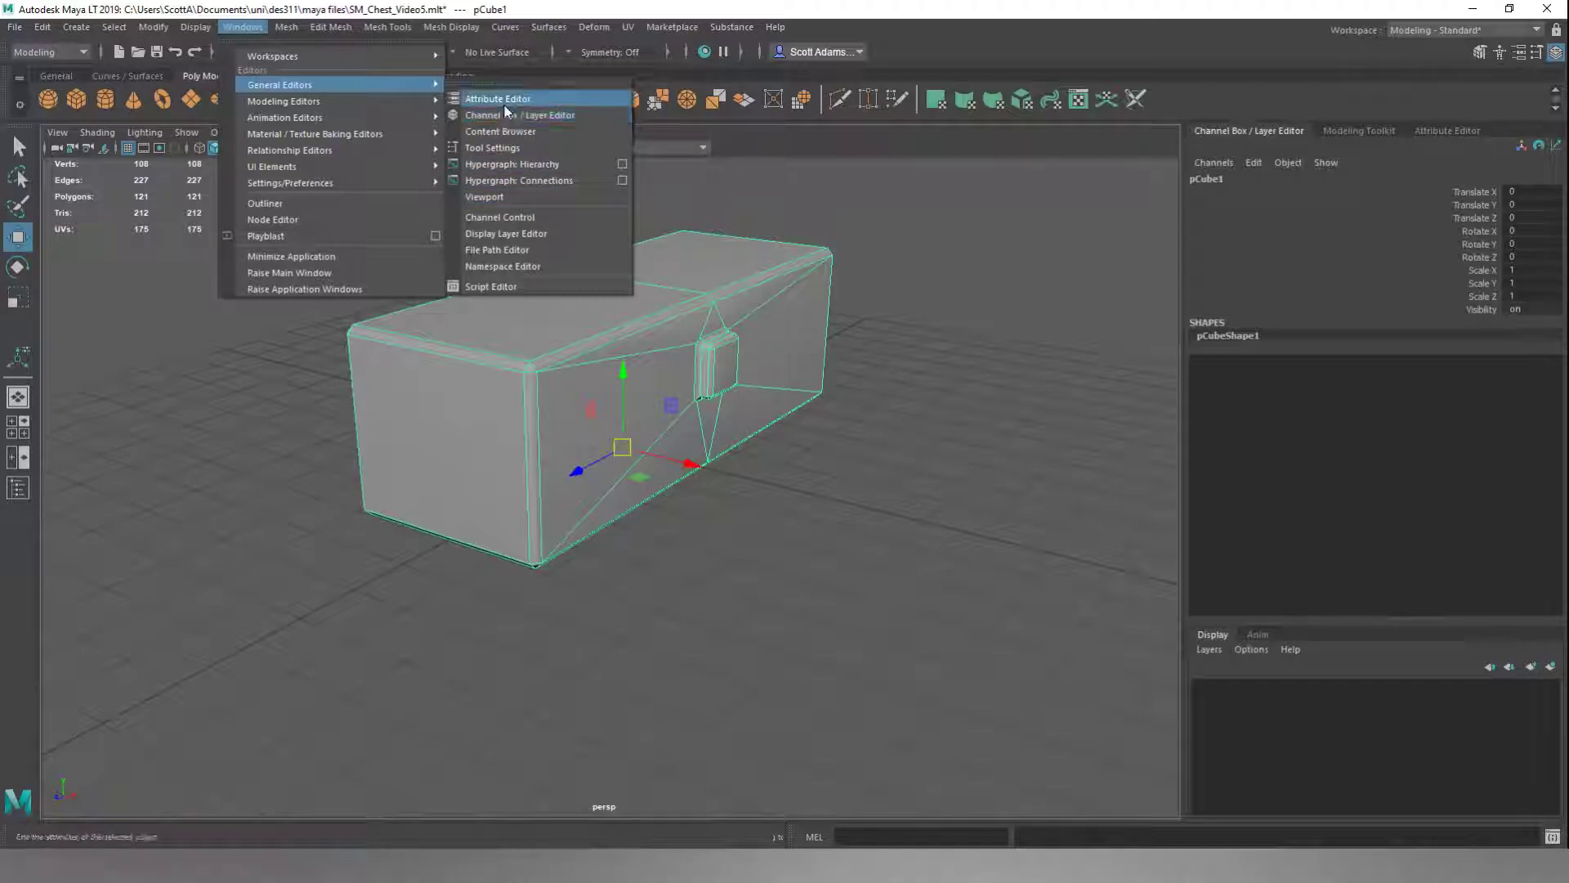
mouse_move(362, 100)
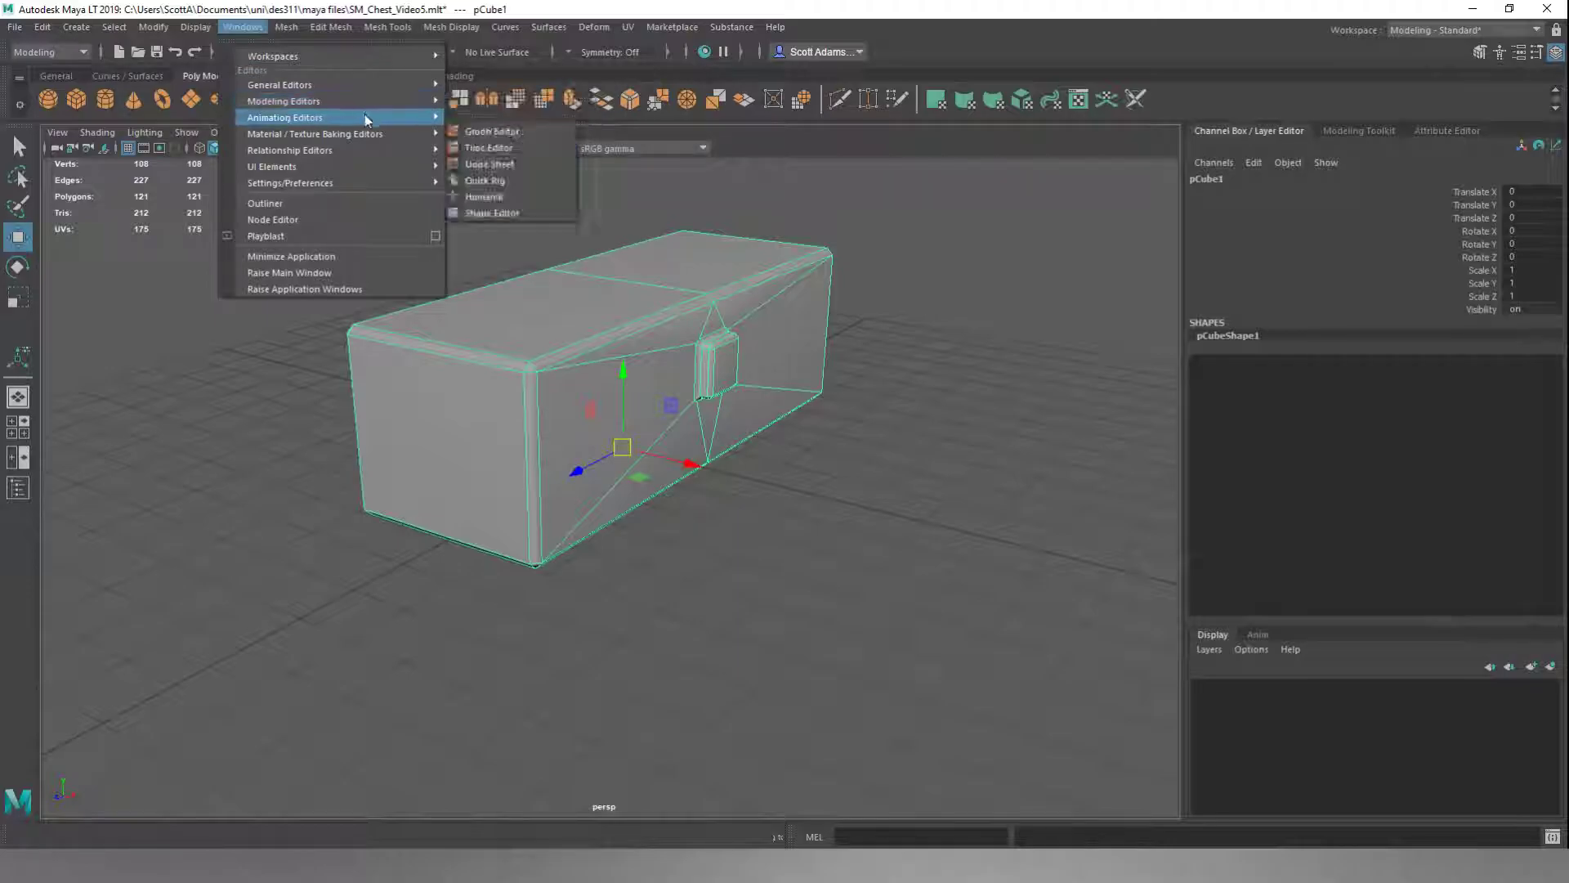
mouse_move(361, 128)
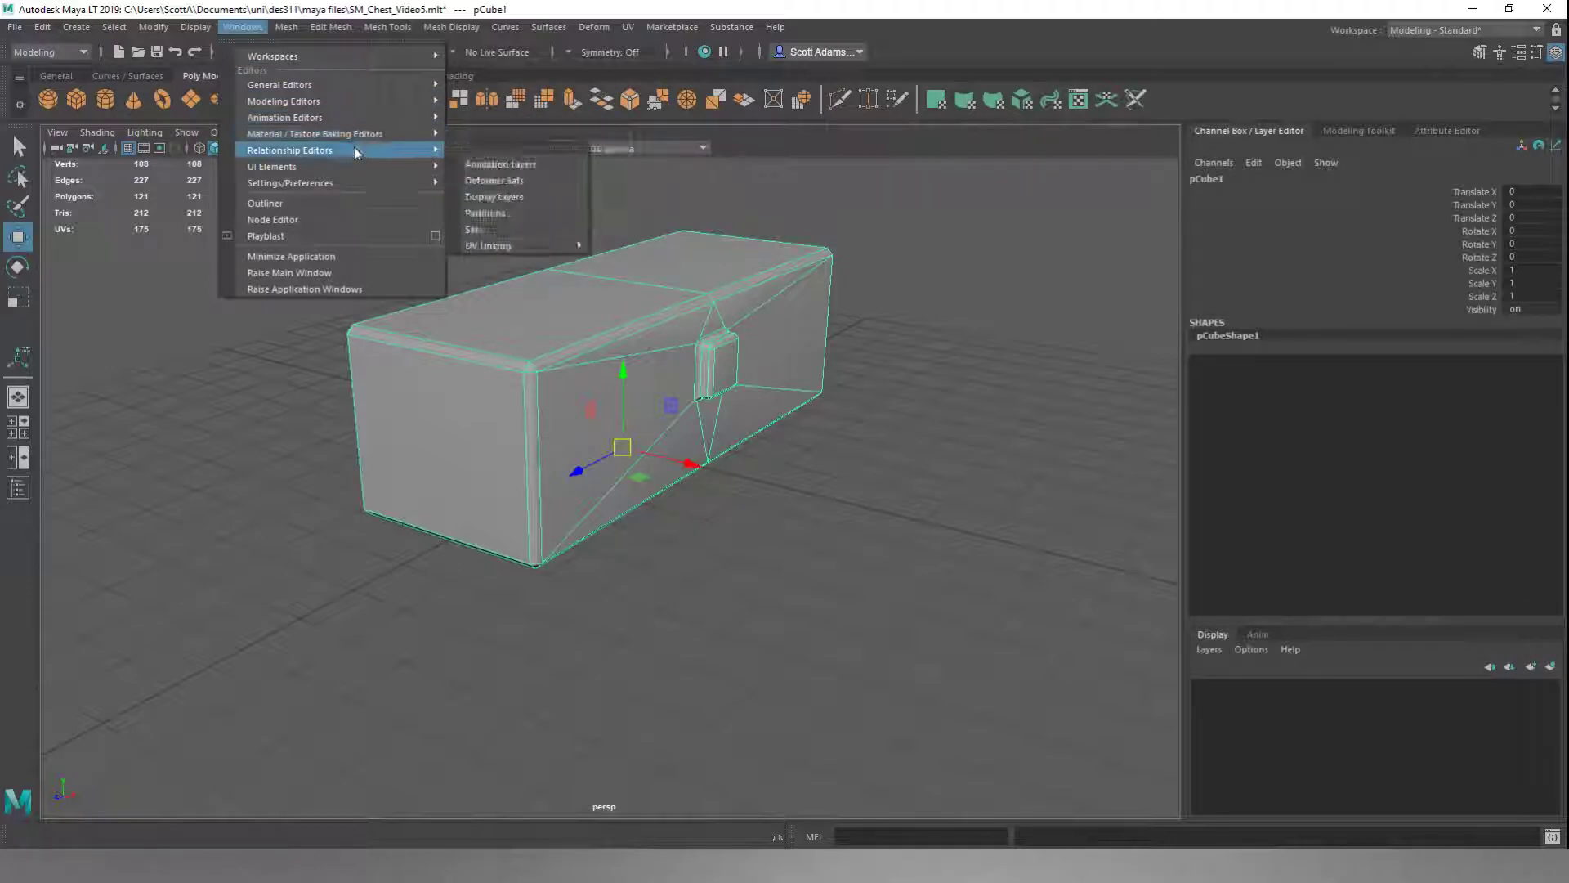
mouse_move(354, 167)
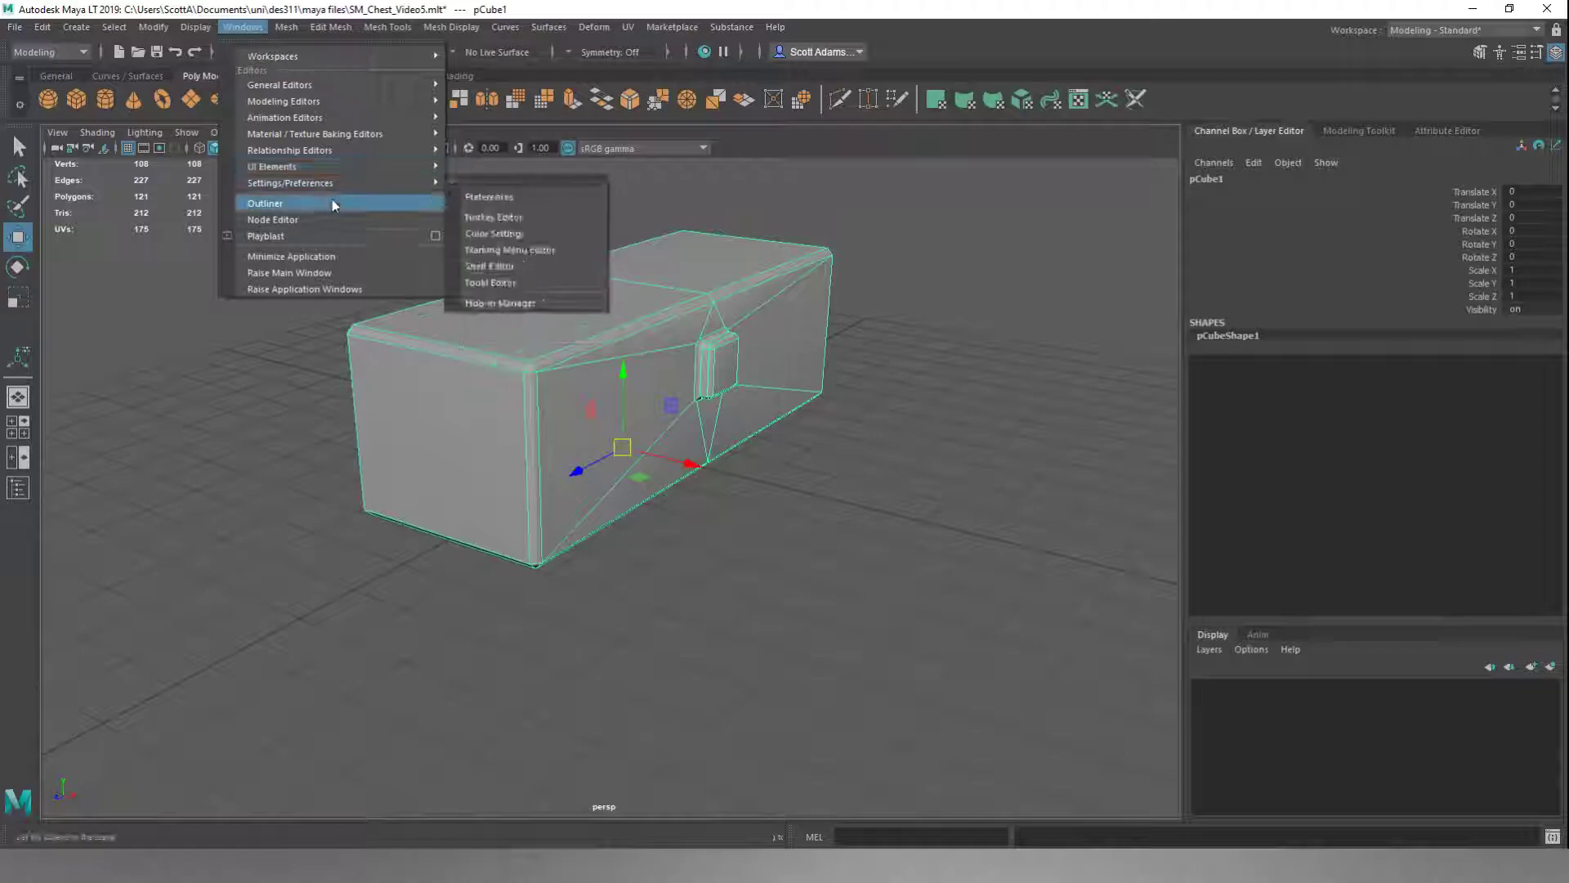
Rename pCube1 to Chest_01 in the Outliner
left_click(273, 202)
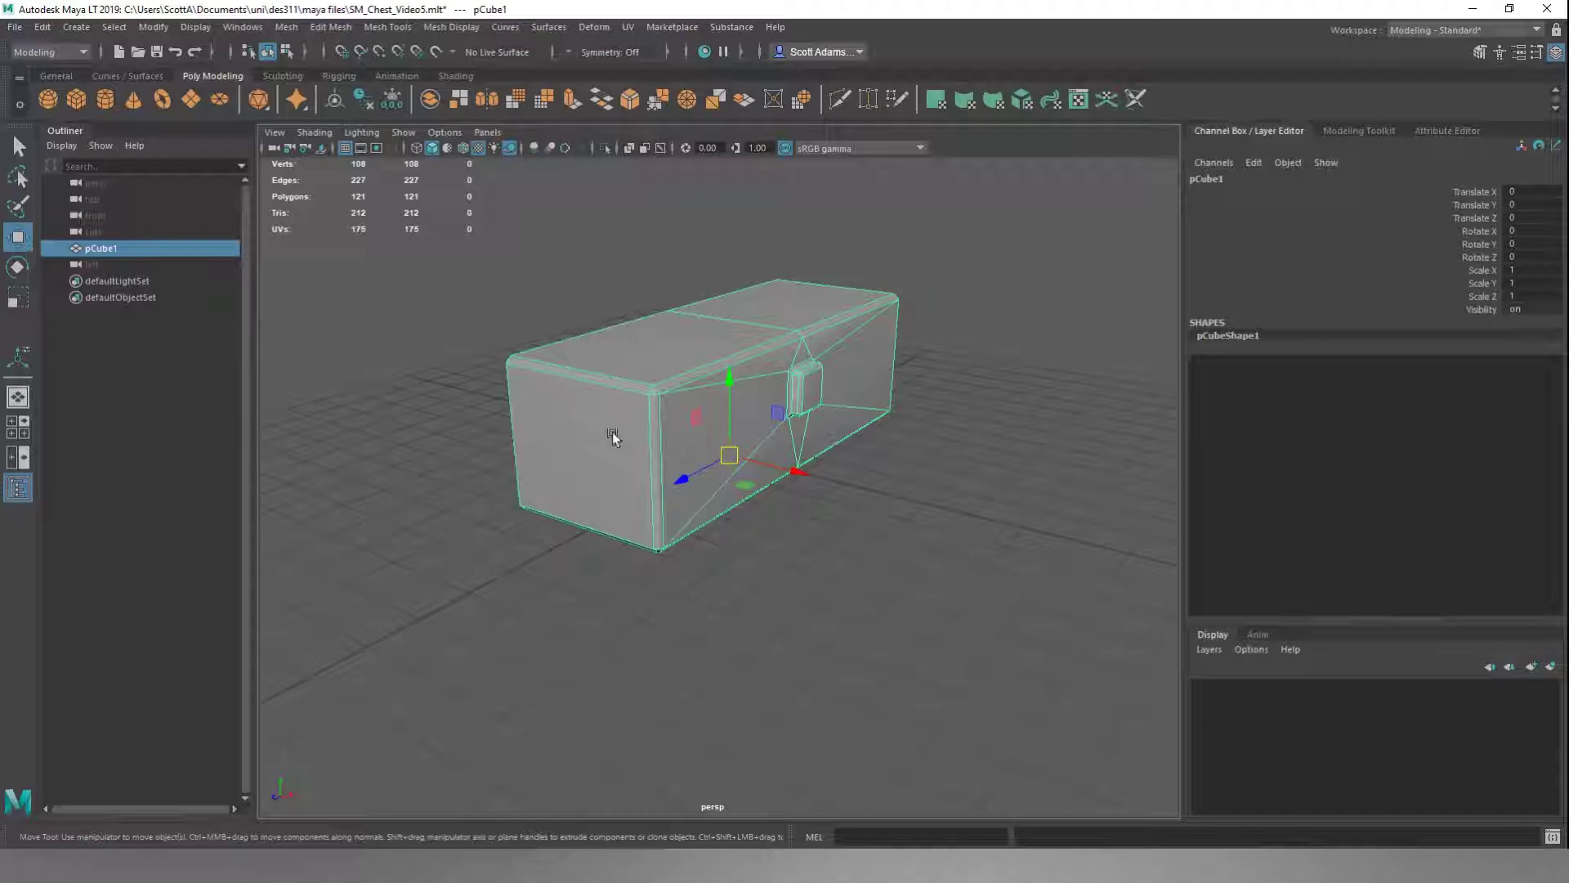
double_click(115, 249)
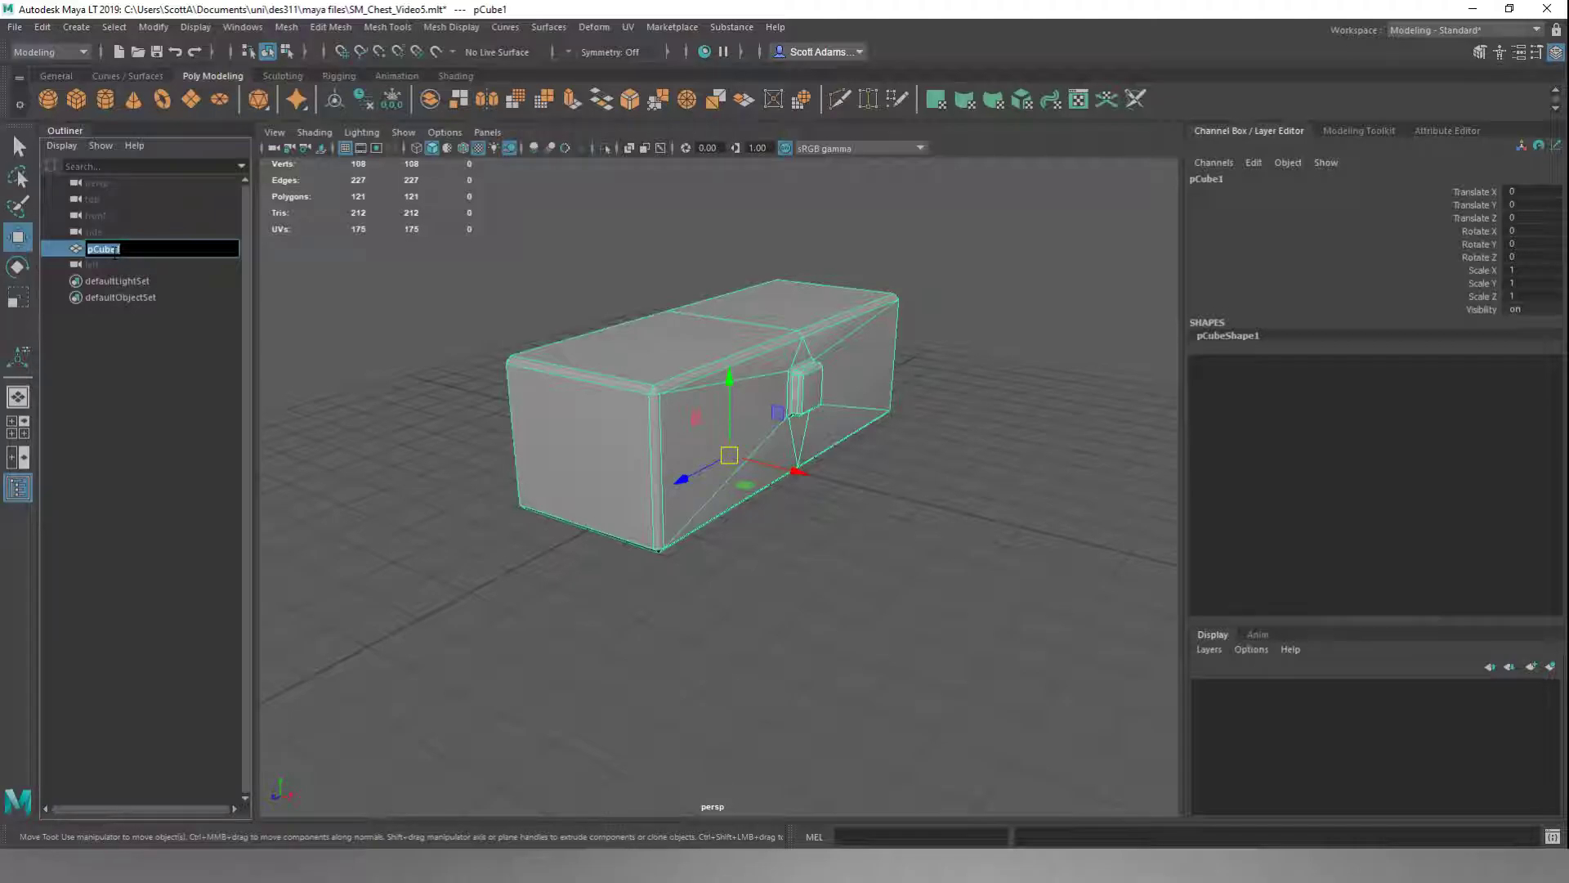
type("Chest_01")
left_click(380, 354)
Reselect Chest_01 and freeze its transformations
left_click(678, 377)
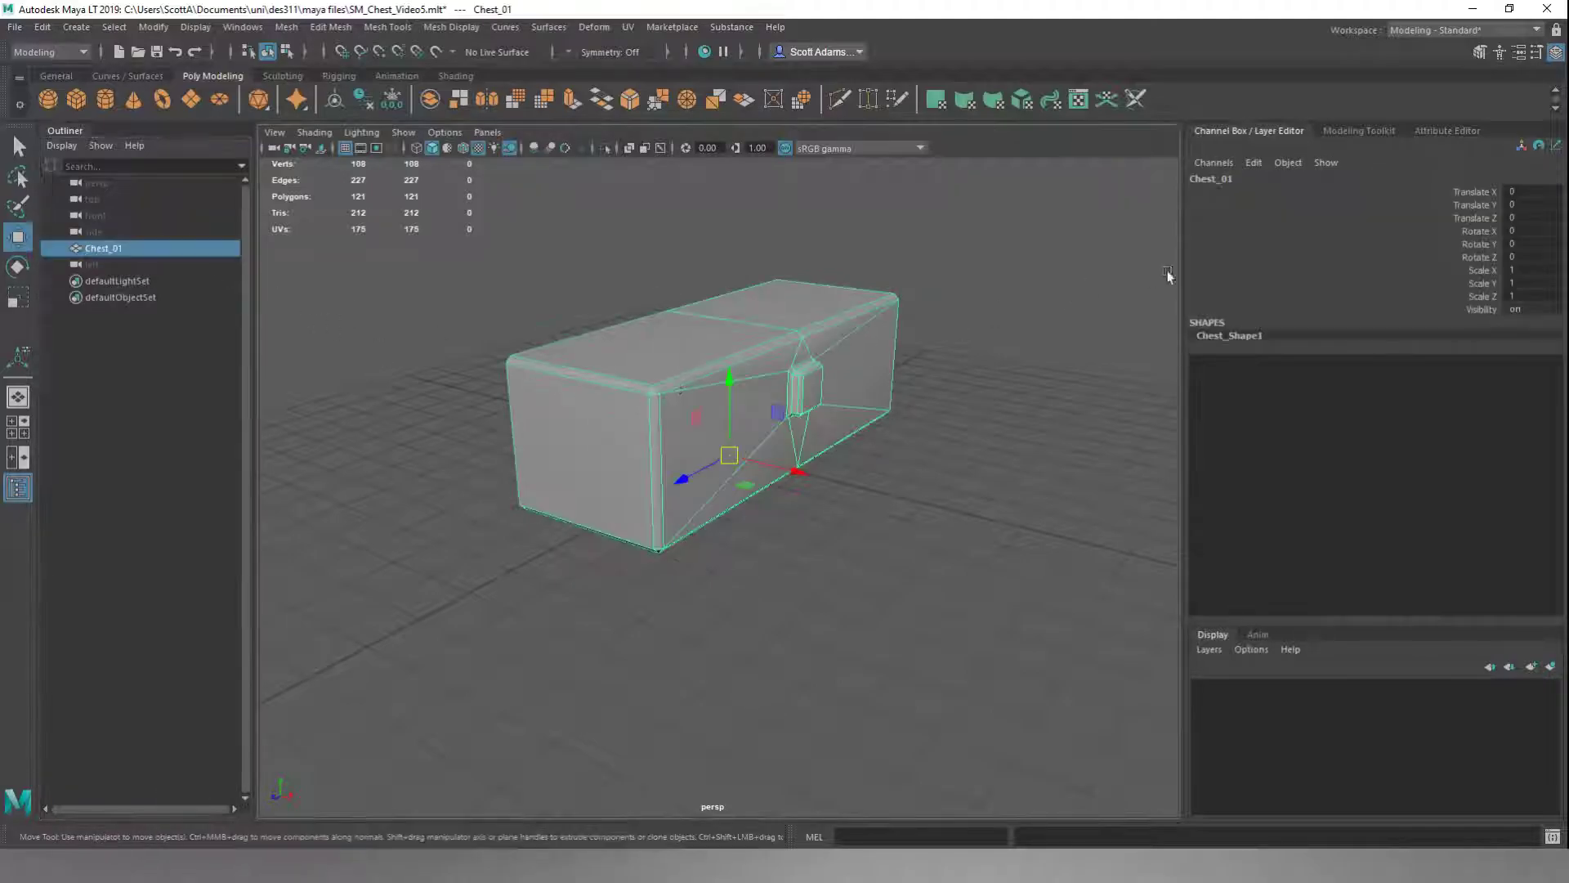
left_click(1254, 162)
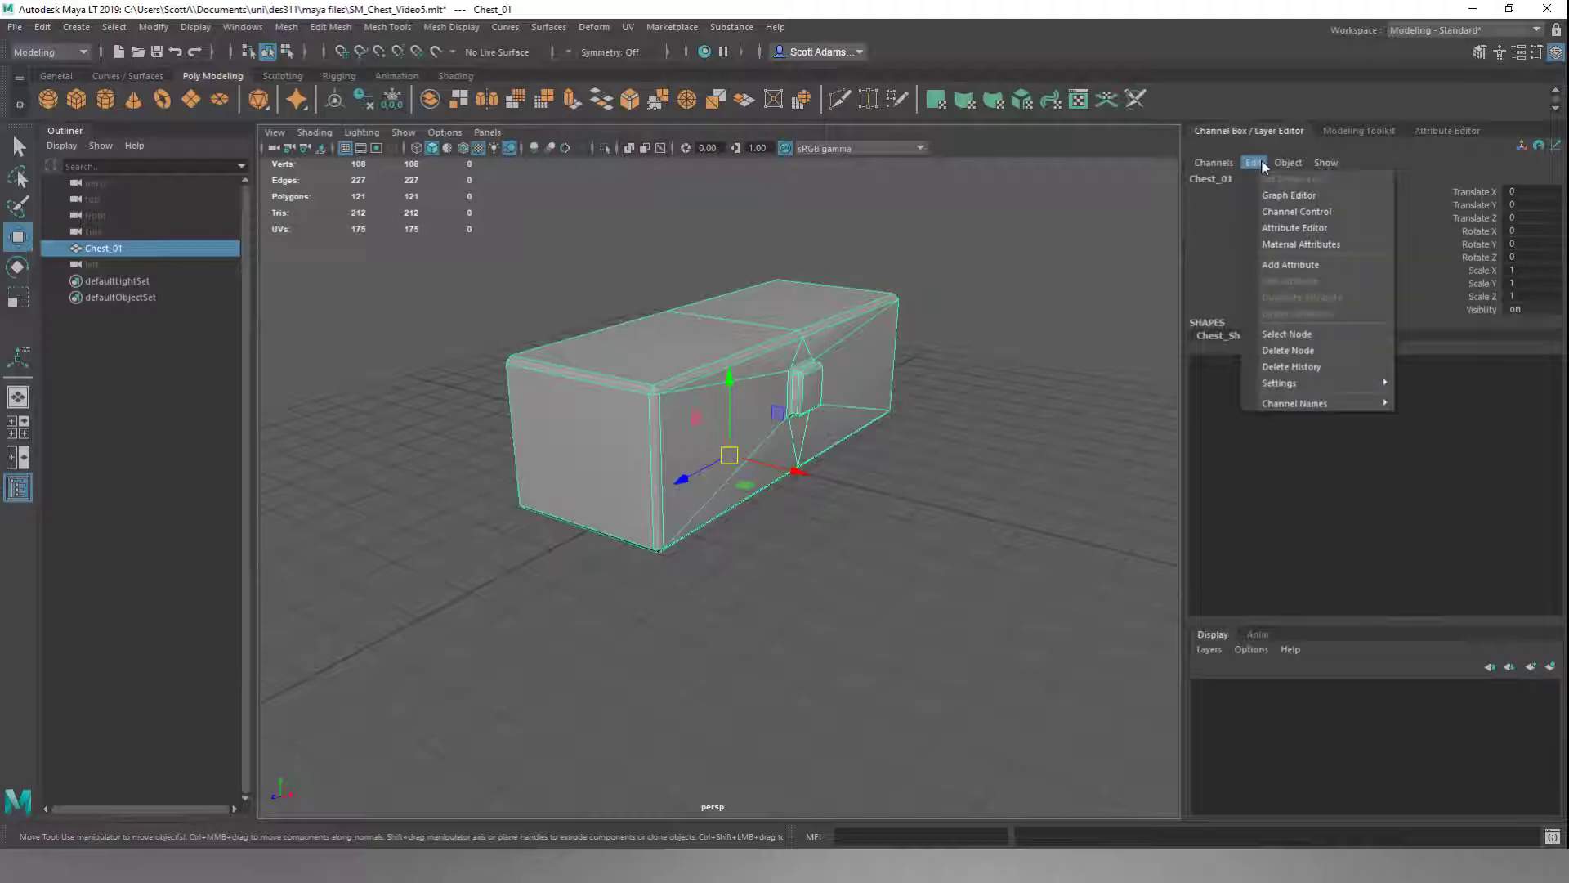
left_click(1315, 378)
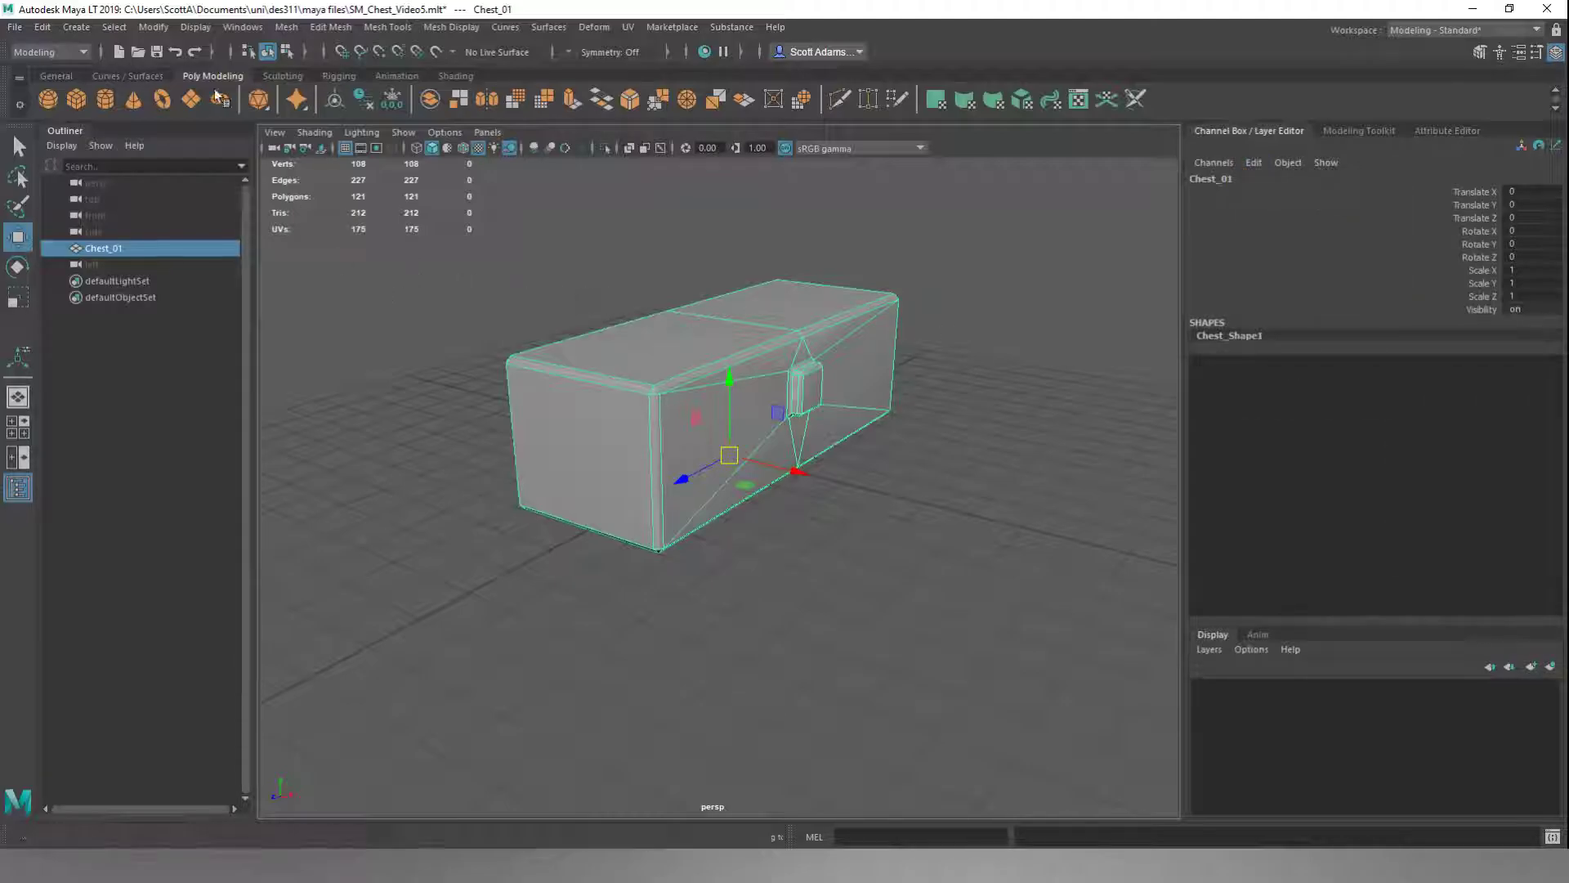
left_click(153, 27)
left_click(196, 104)
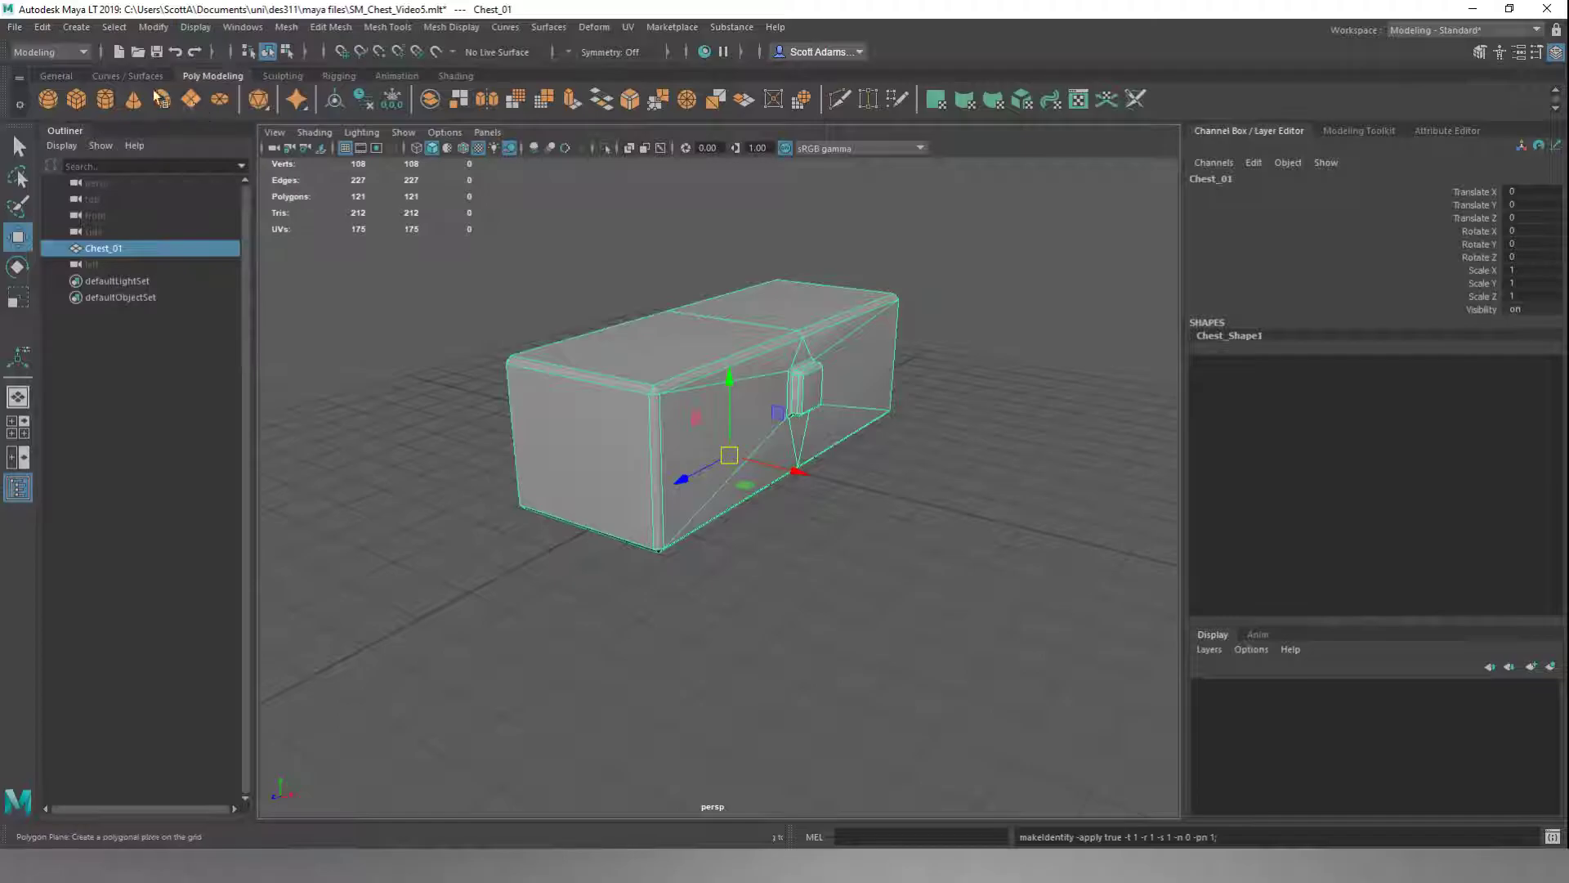
Select Chest_01 in the Outliner with the Select tool and bring up the File menu
left_click(15, 30)
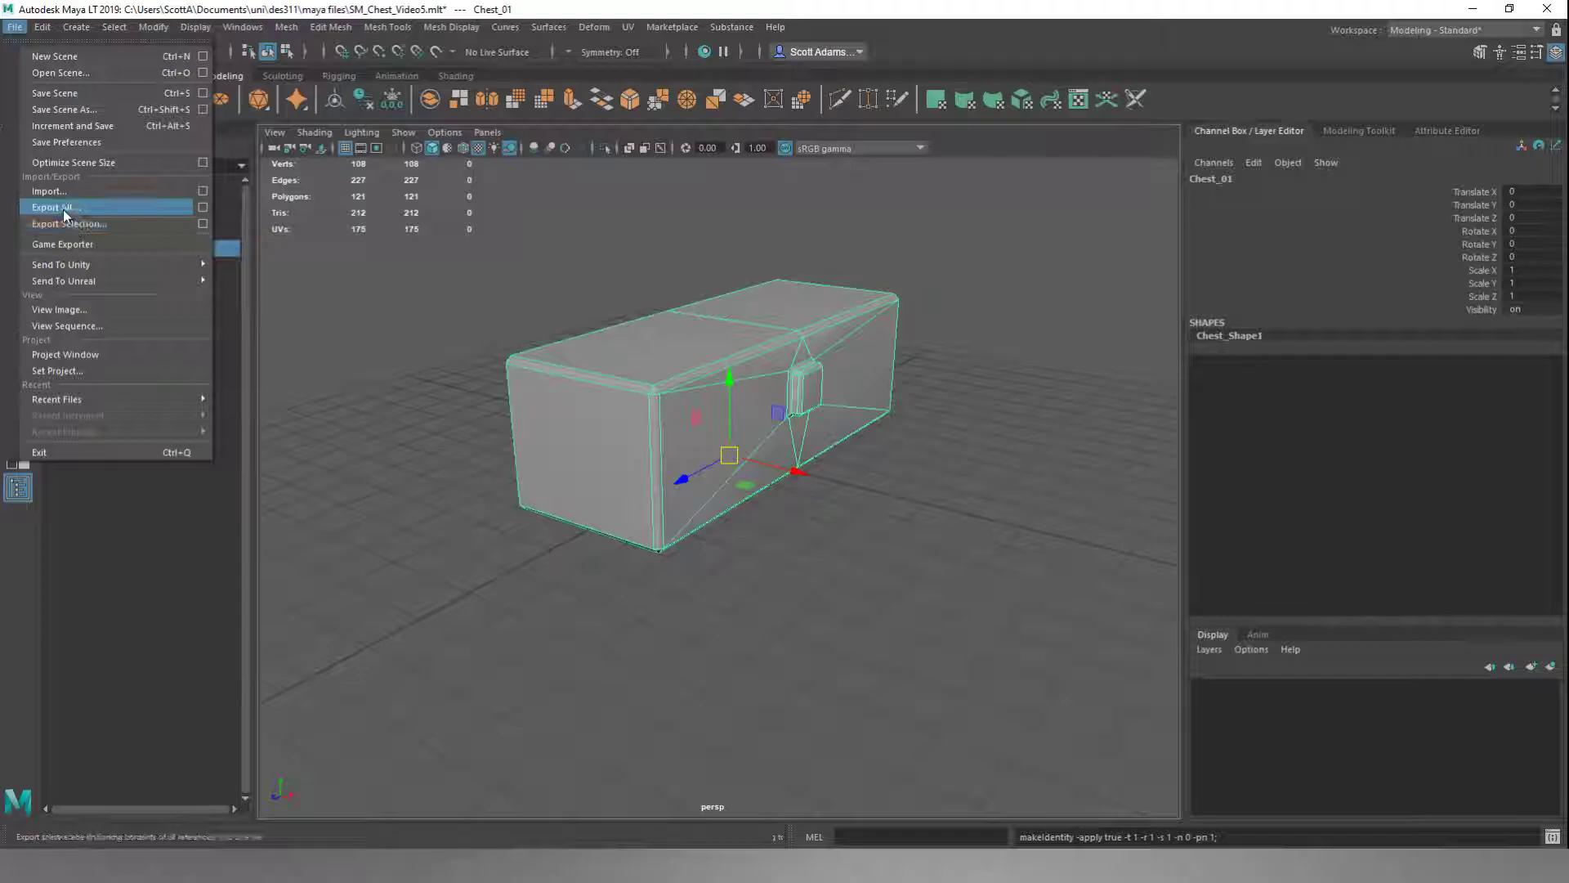
left_click(164, 473)
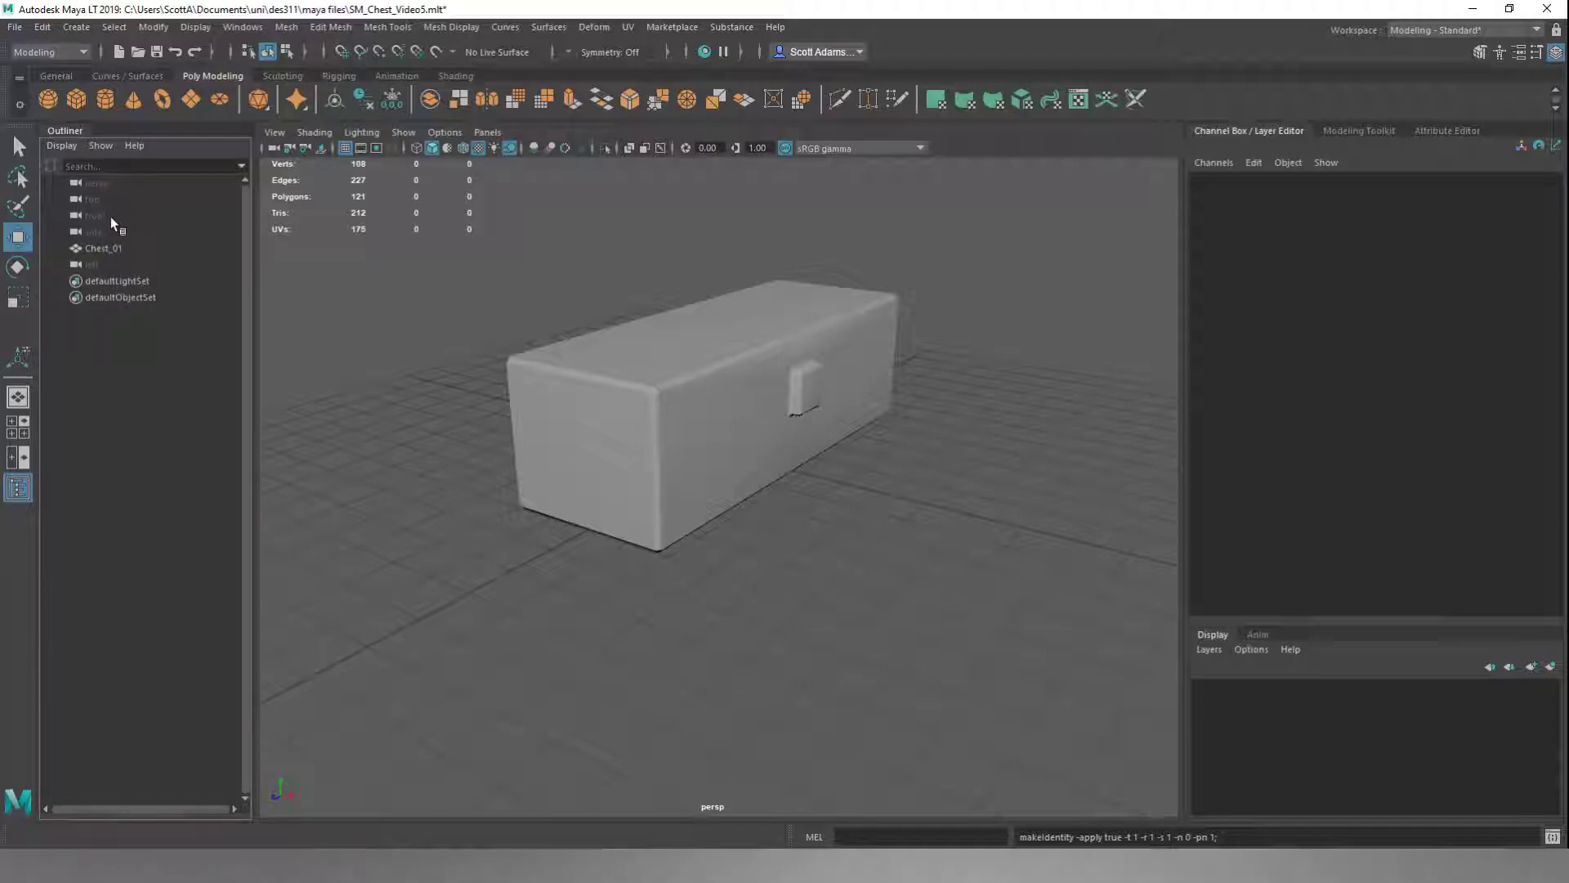
left_click(105, 249)
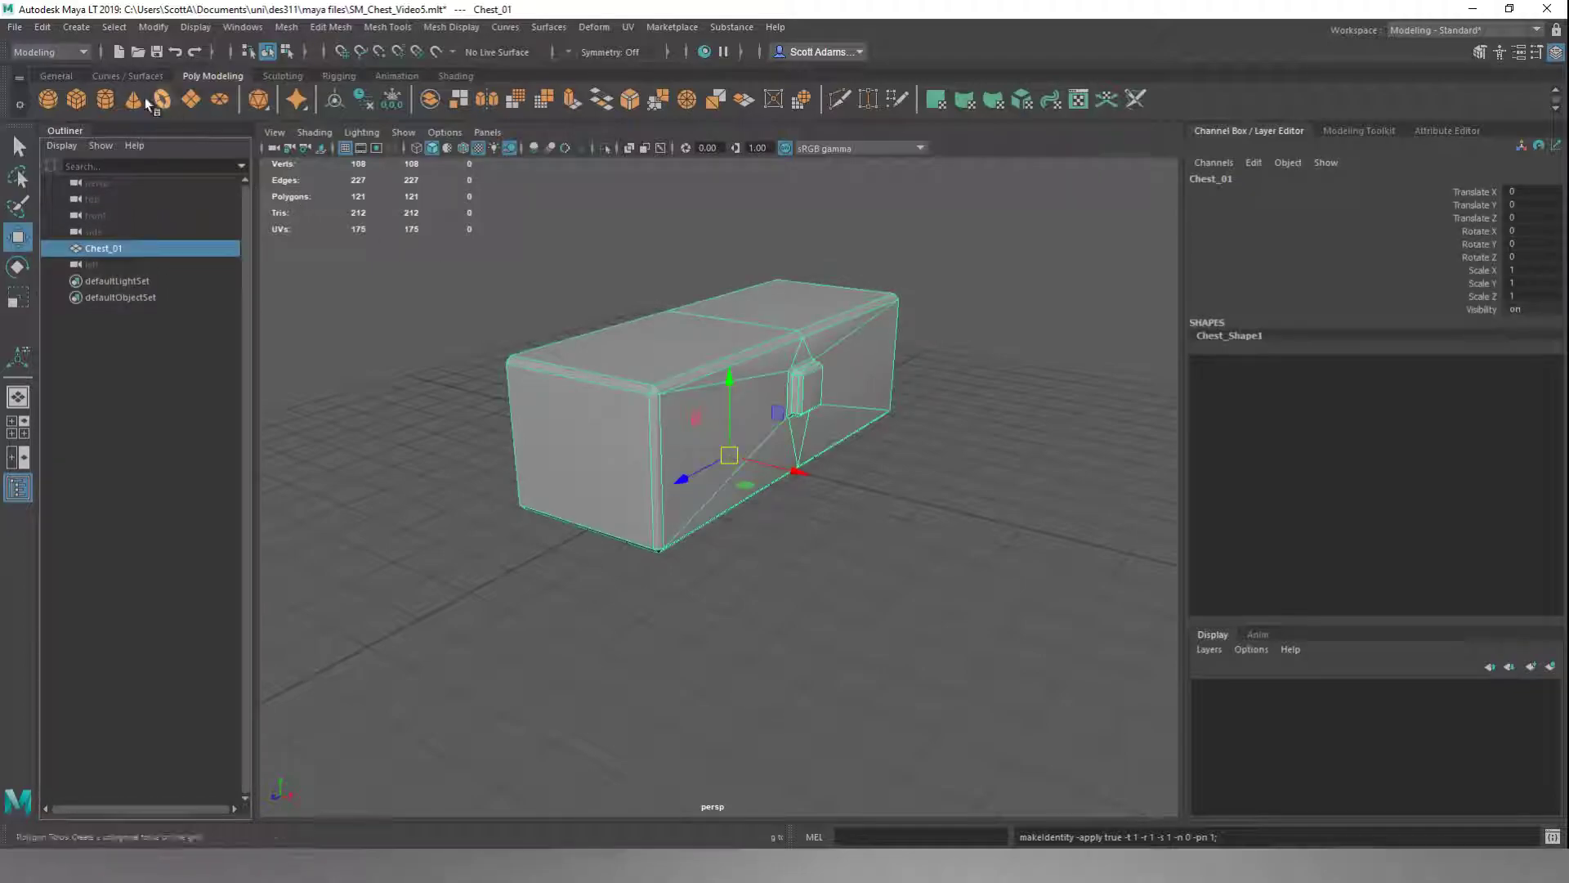
key("q")
left_click(16, 28)
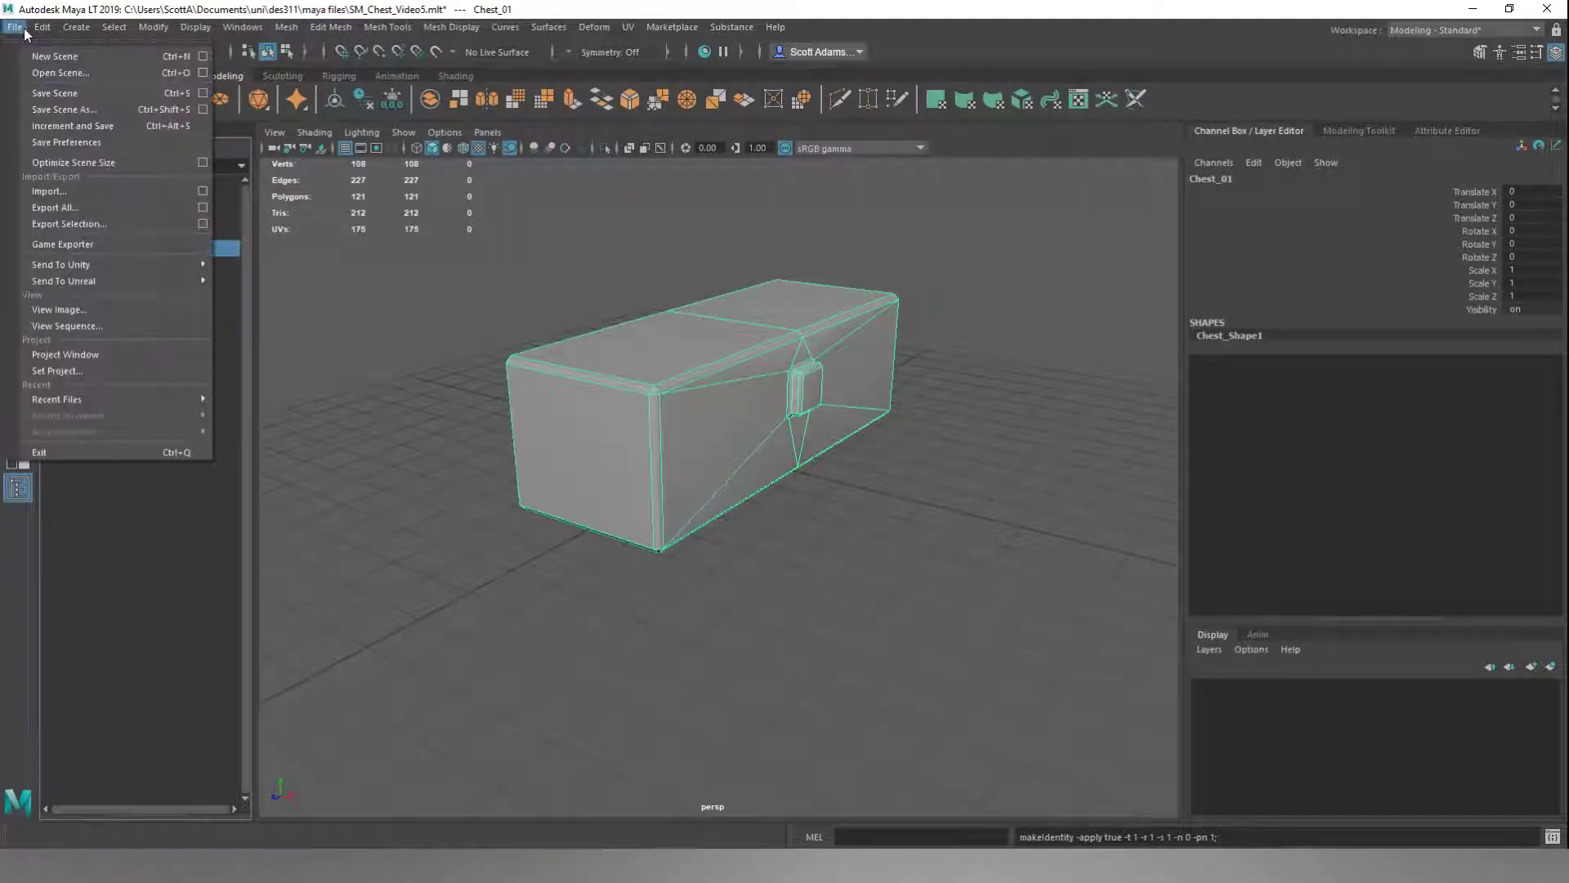
Start an Export Selection of the chest with the project's FBX folder as destination
left_click(95, 221)
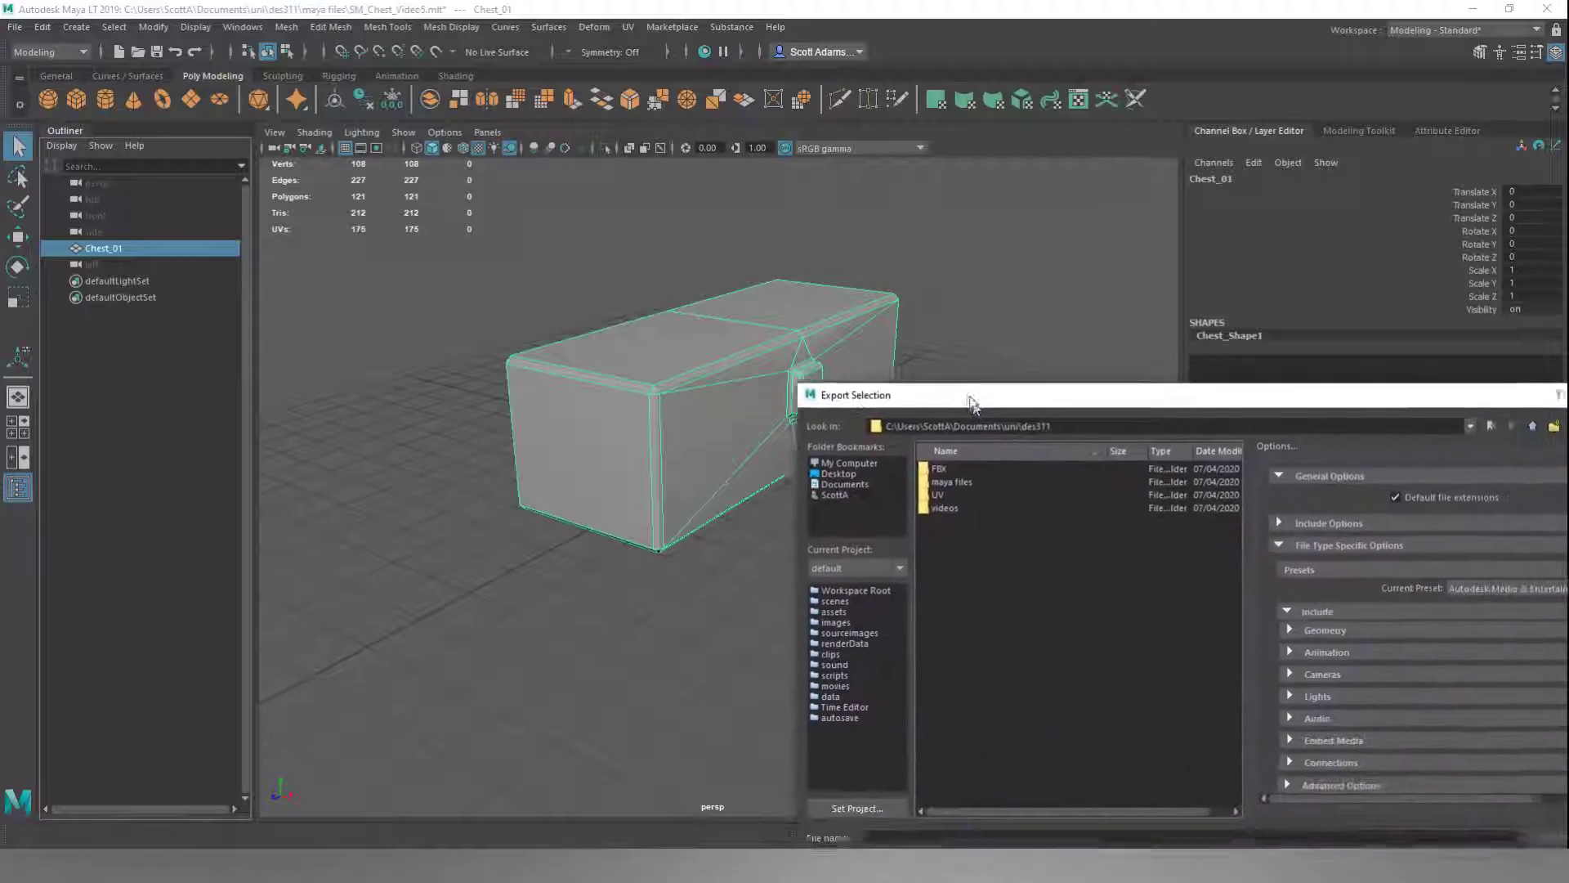
left_click_drag(976, 403, 958, 286)
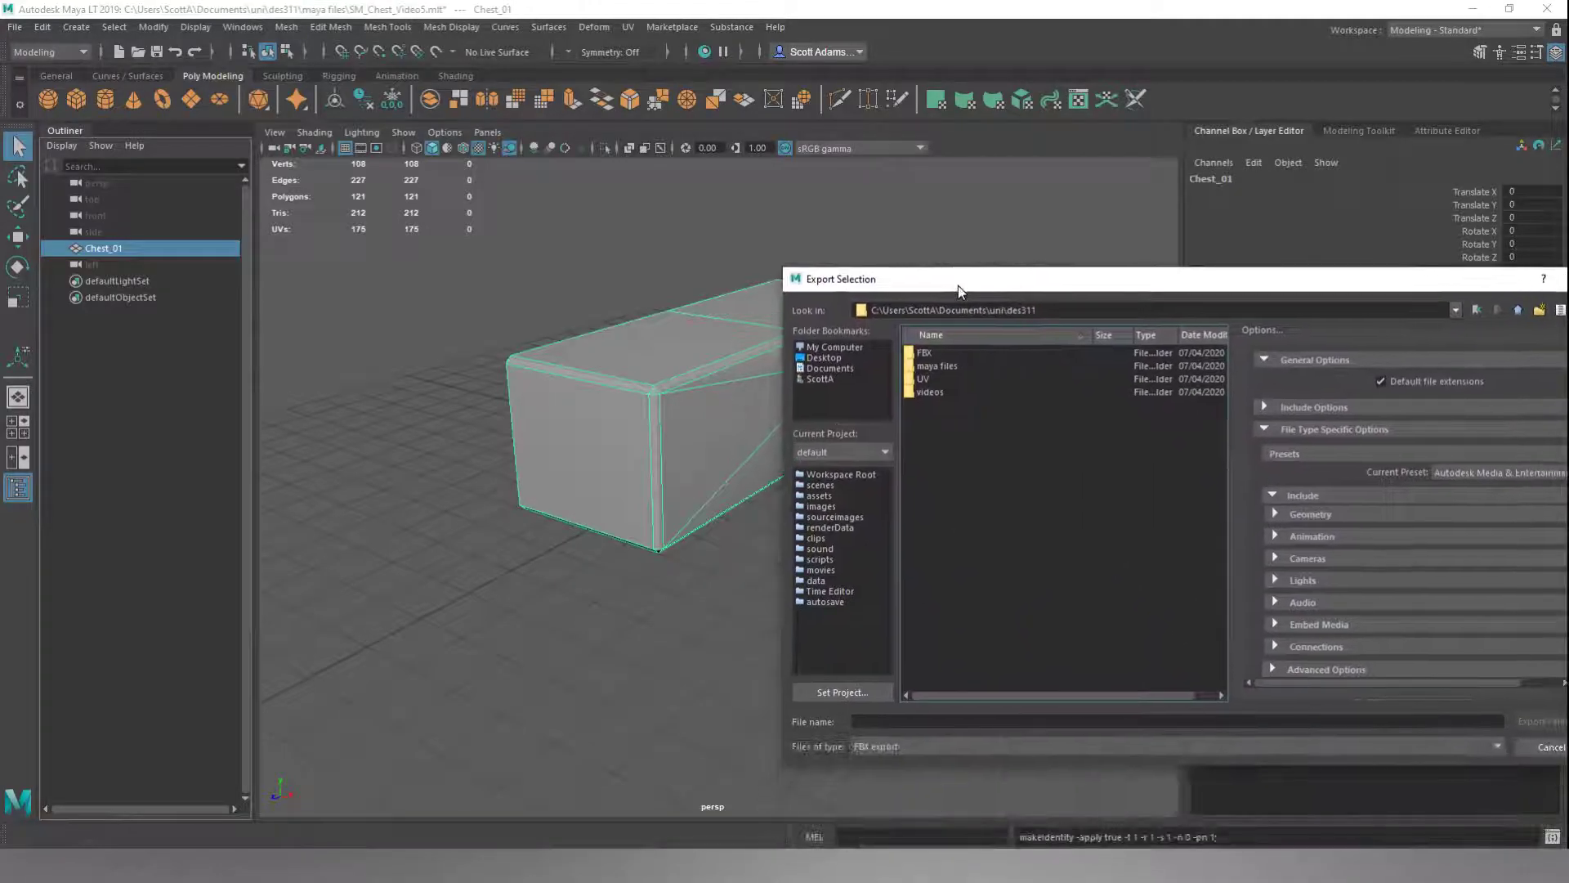
double_click(926, 354)
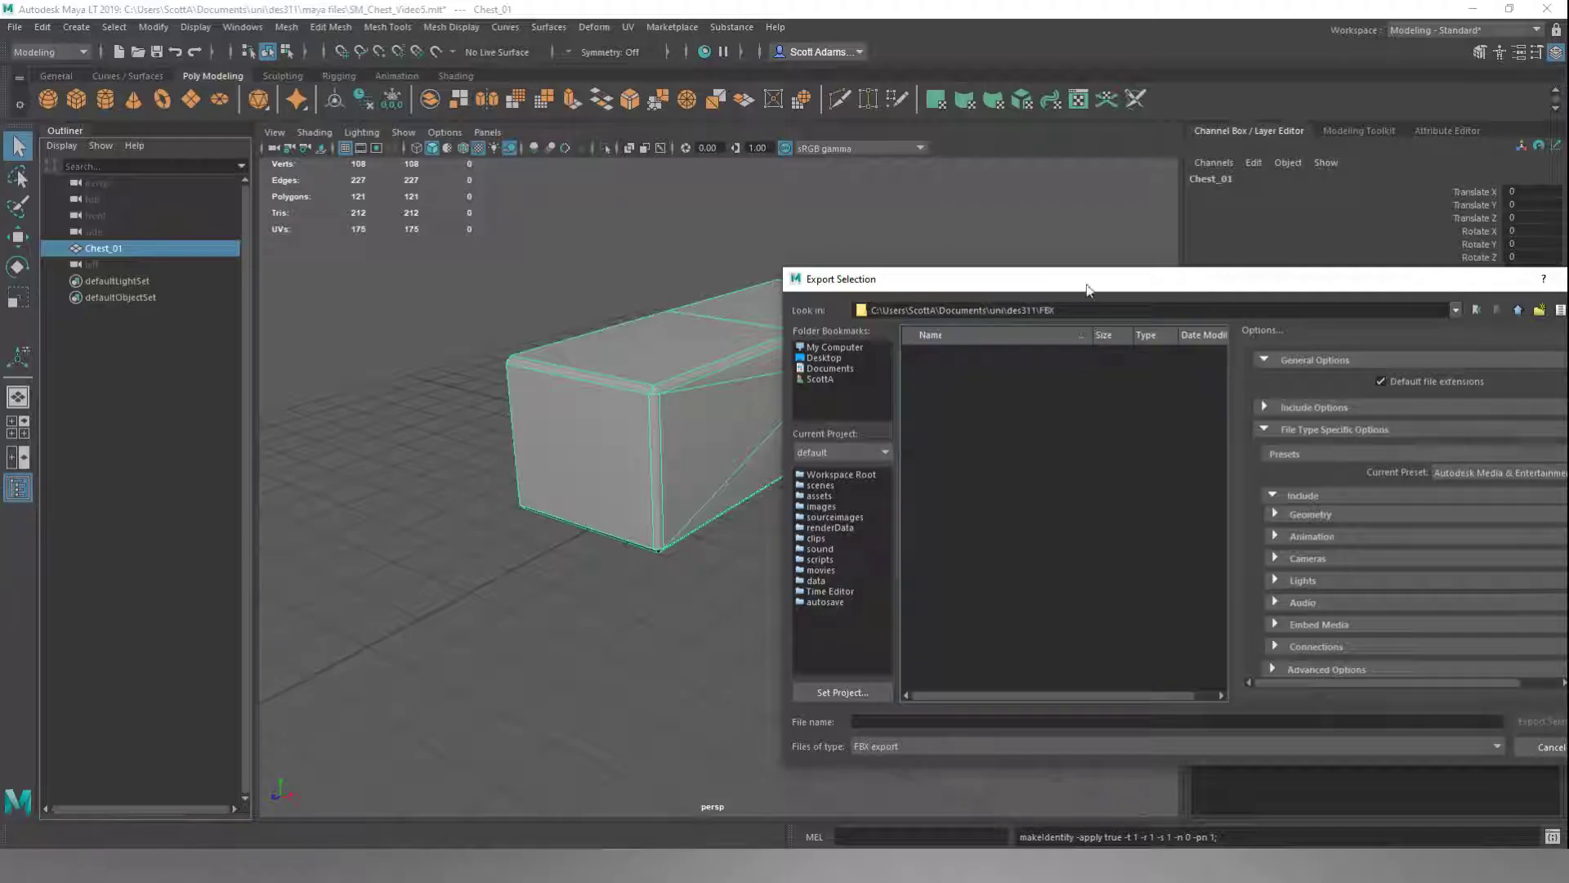
left_click_drag(1087, 289, 874, 196)
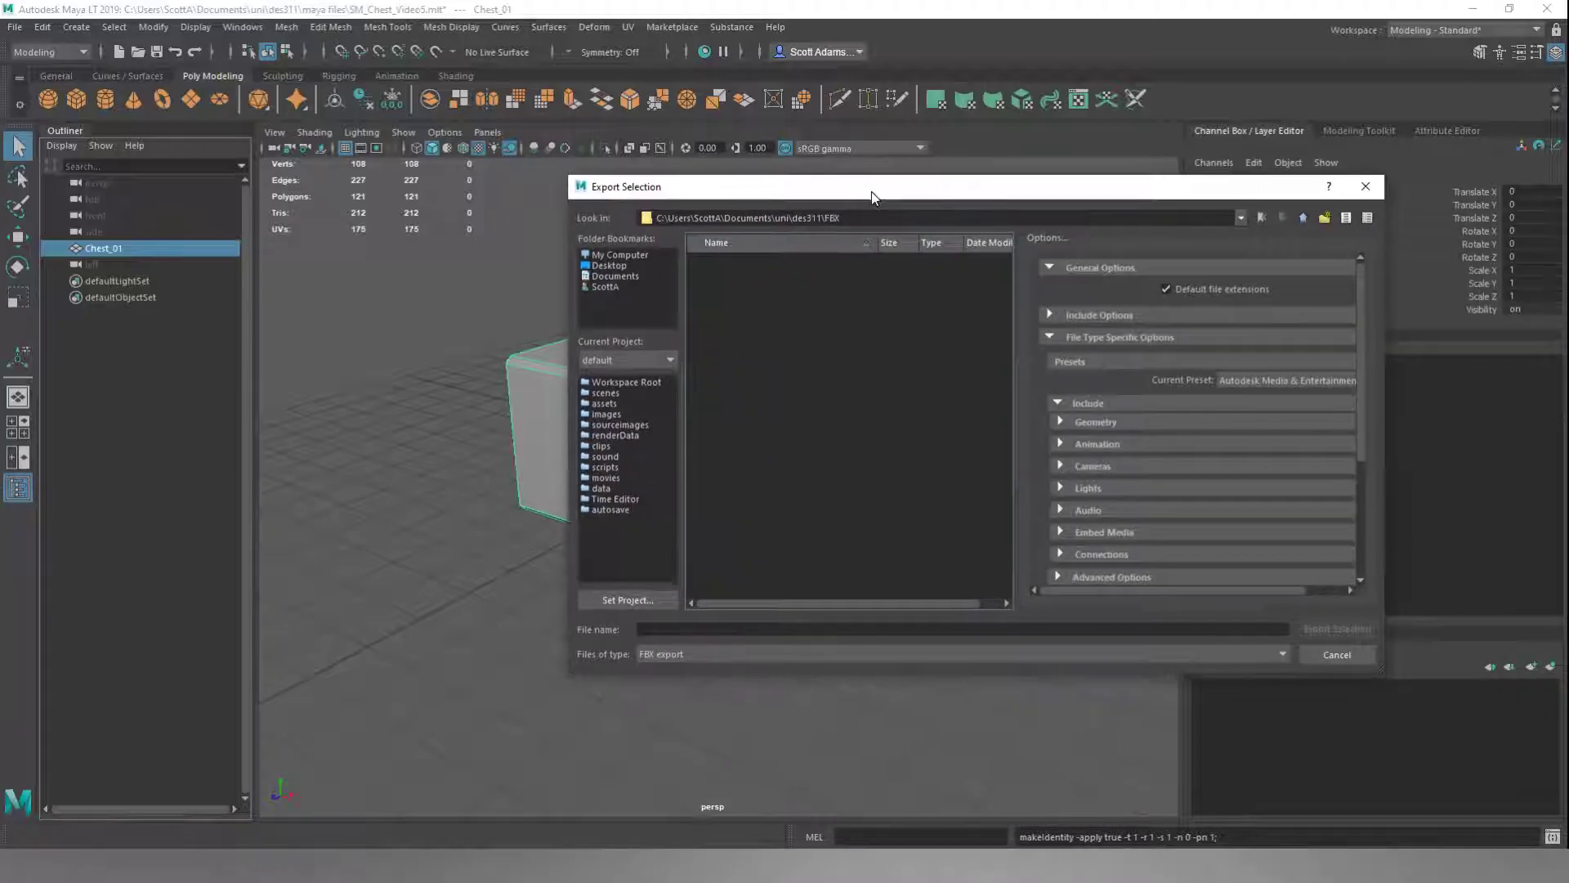
Name the file SM_Garage_Chest_01 and export the chest as FBX
left_click(780, 626)
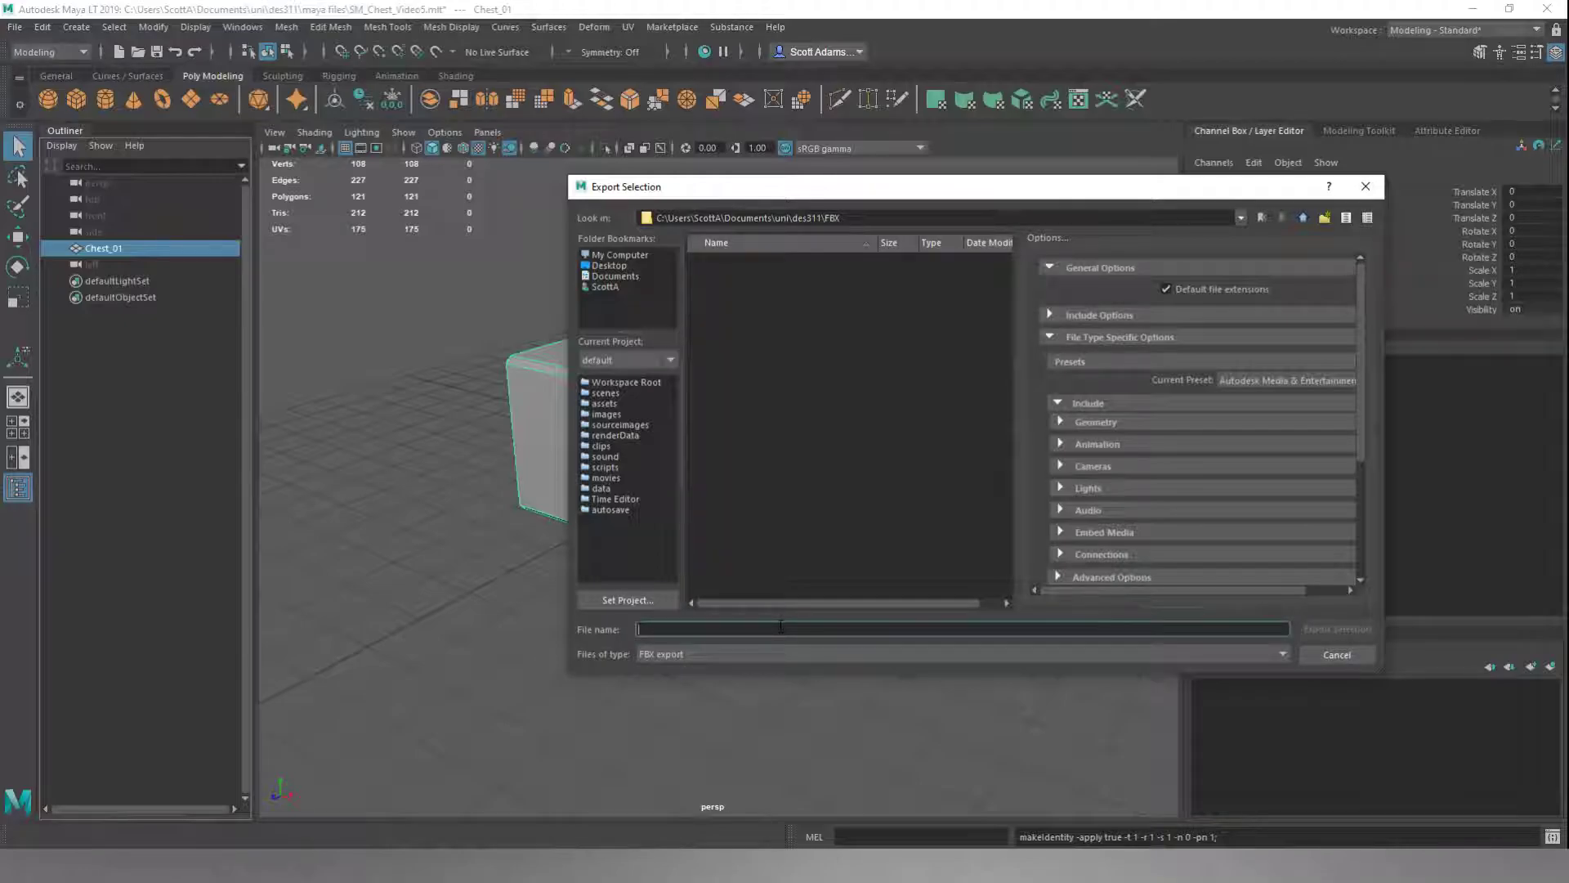
type("SM_Chest")
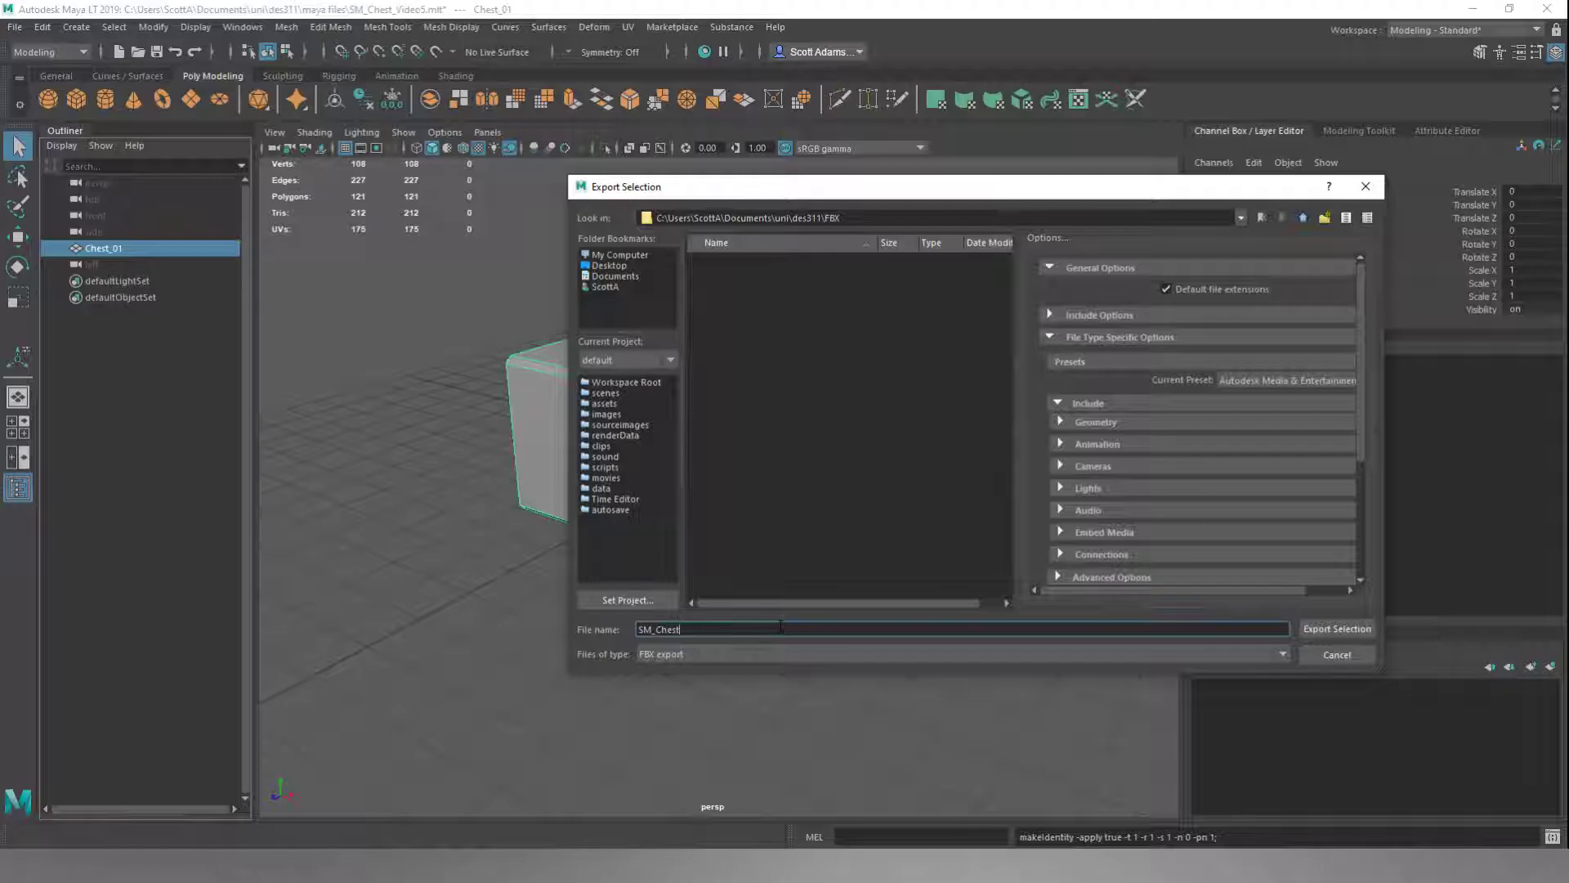
type("_01")
key("Left")
key("Left")
key("Left")
type("Garage_")
left_click(1337, 629)
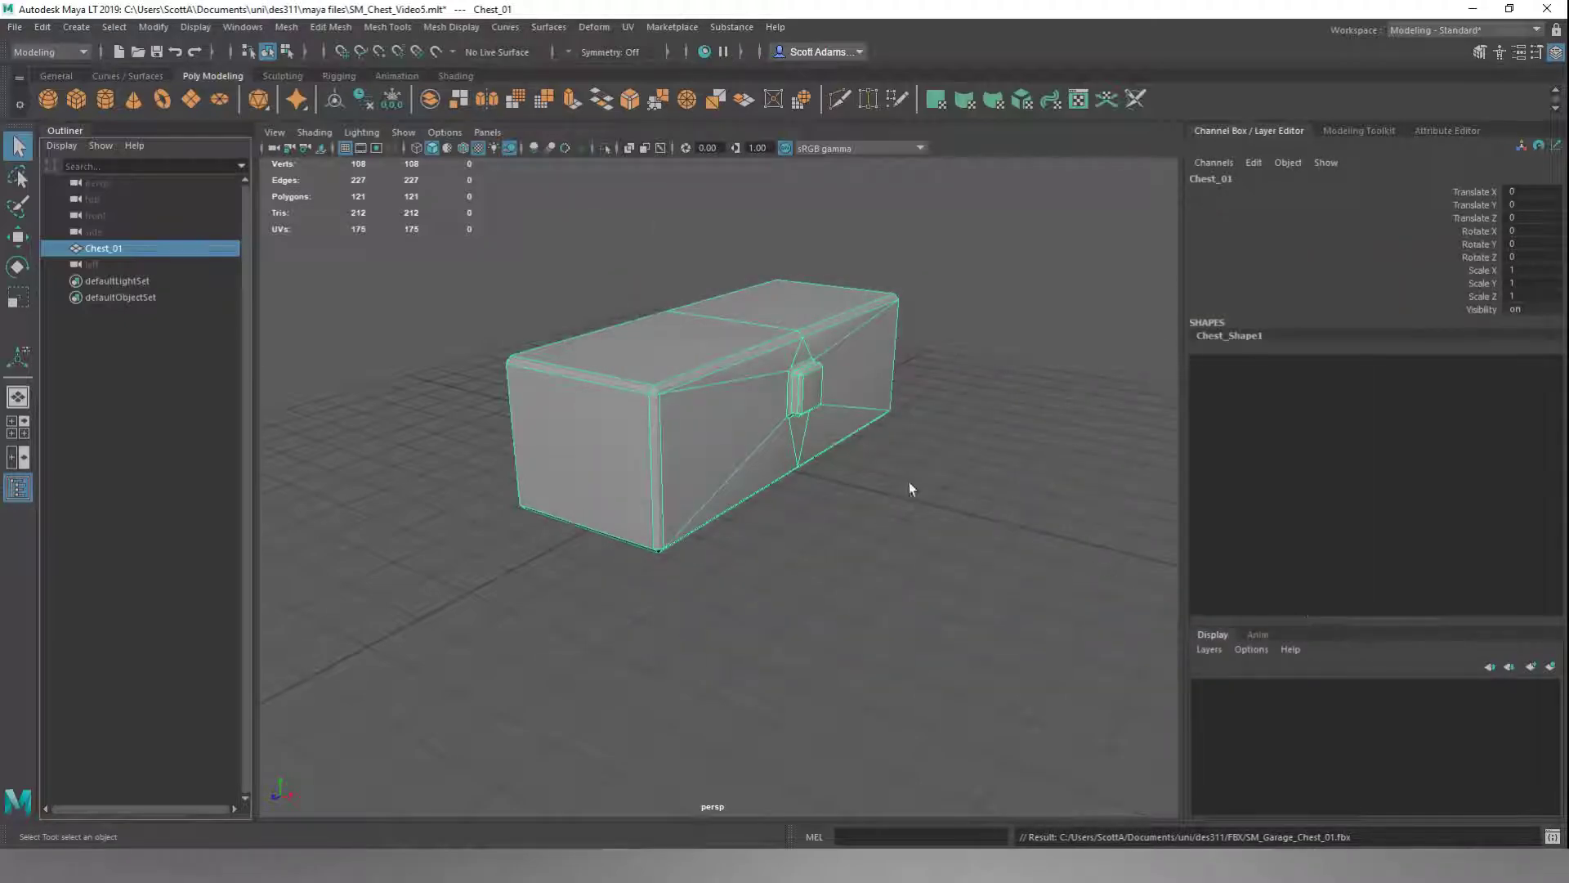
left_click_drag(913, 442, 773, 434, "alt")
left_click(977, 465)
left_click(774, 433)
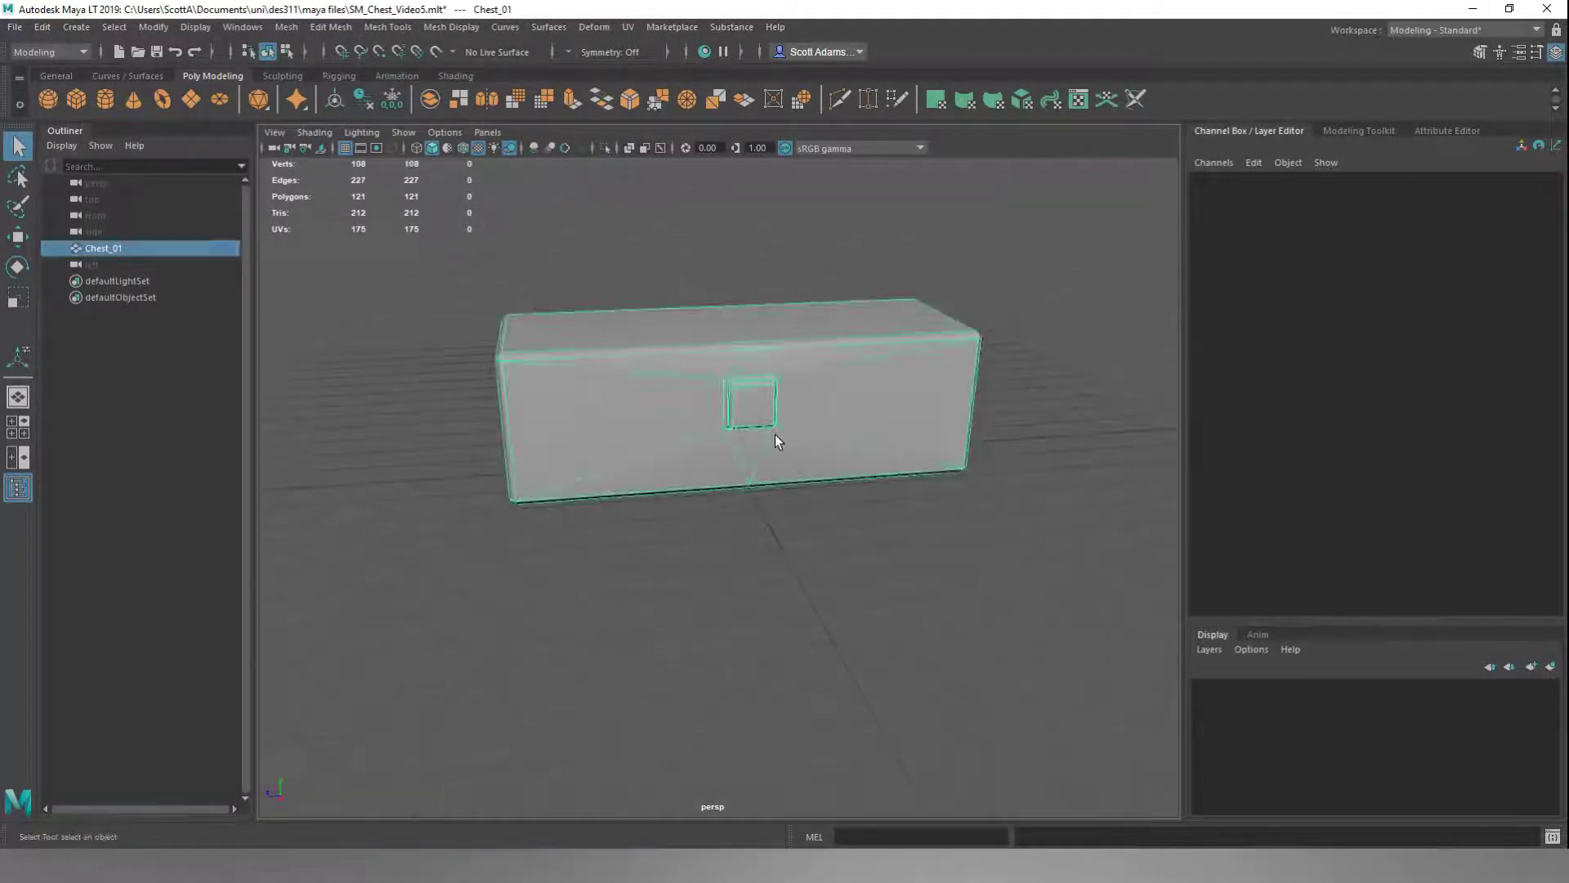